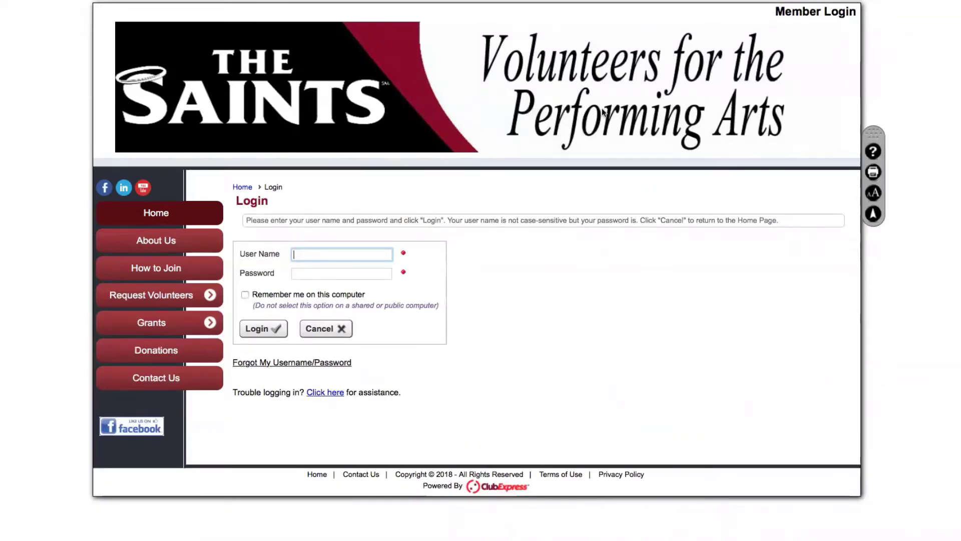
Log in with the test account's user name and password, then open its Member Profile
type("tuser")
key("Tab")
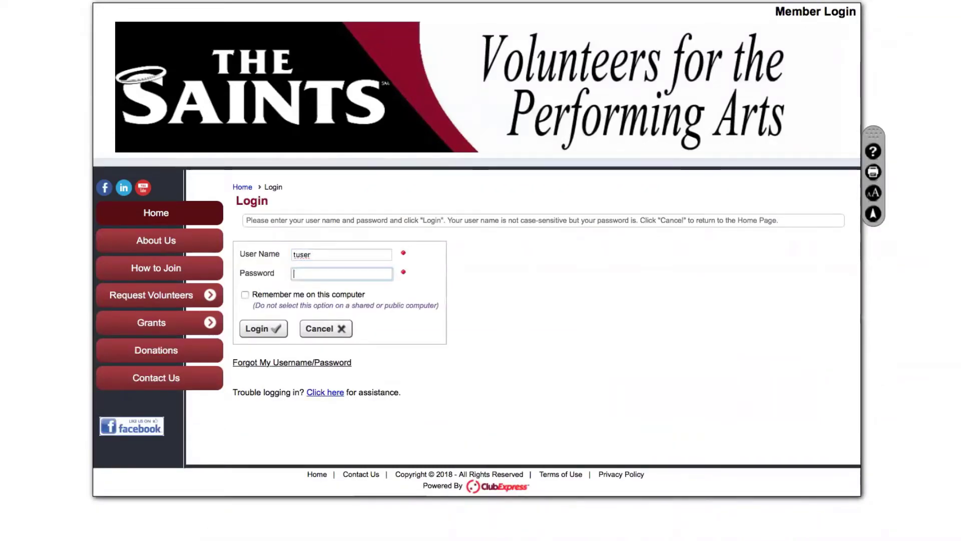
type("test1")
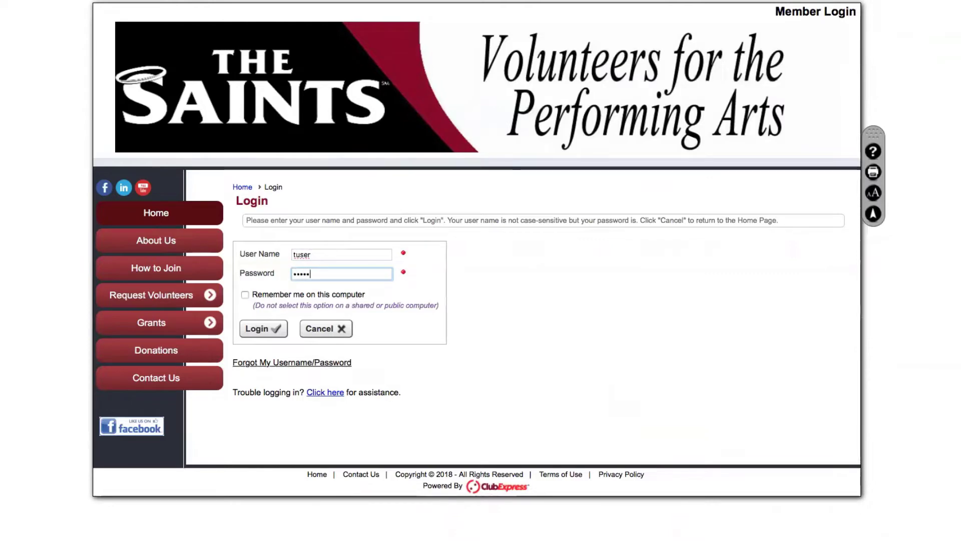
left_click(258, 329)
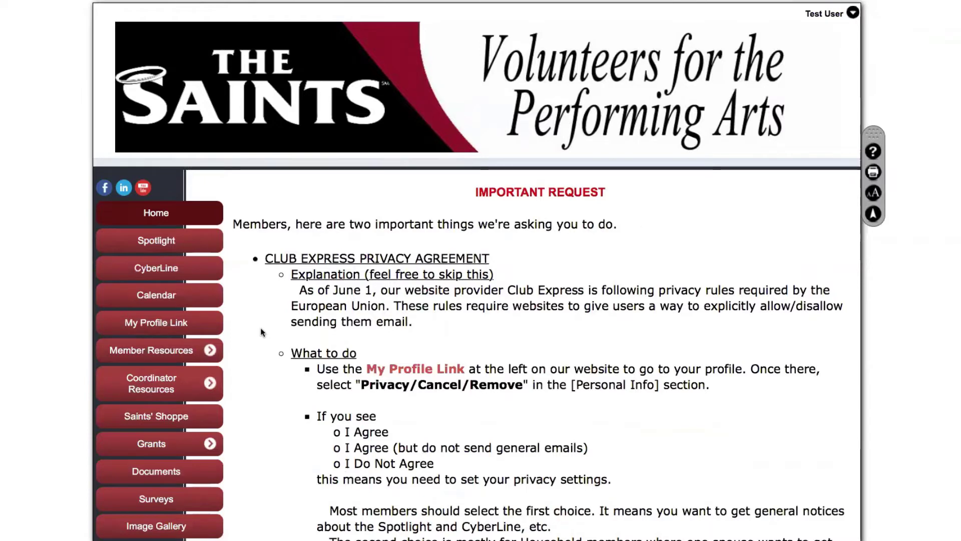
left_click(829, 15)
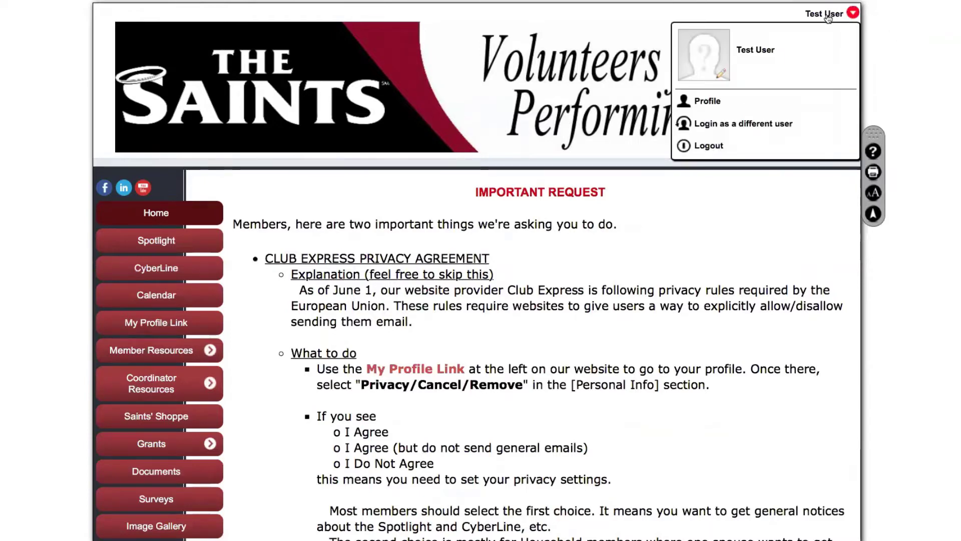
left_click(716, 102)
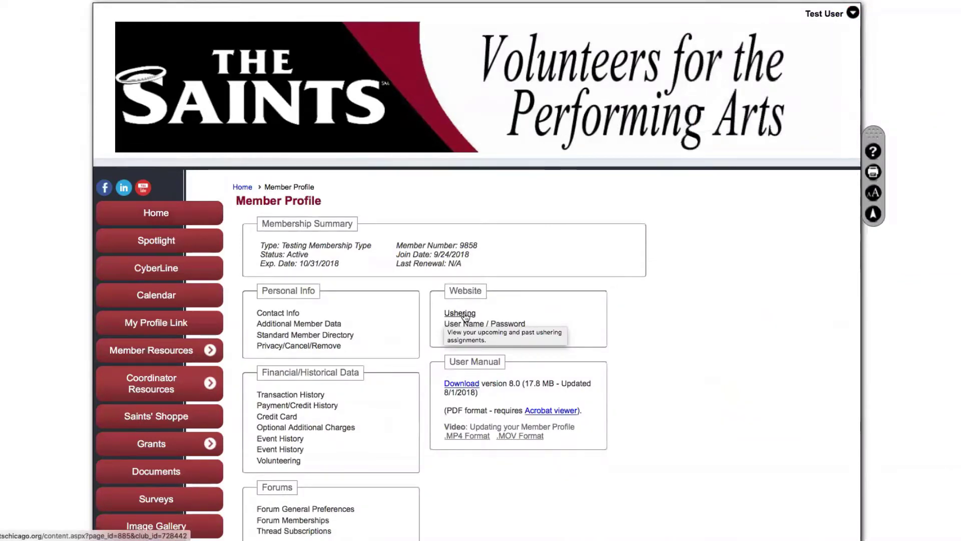
Open the ushering profile and filter it to Past assignments, which shows none
left_click(461, 313)
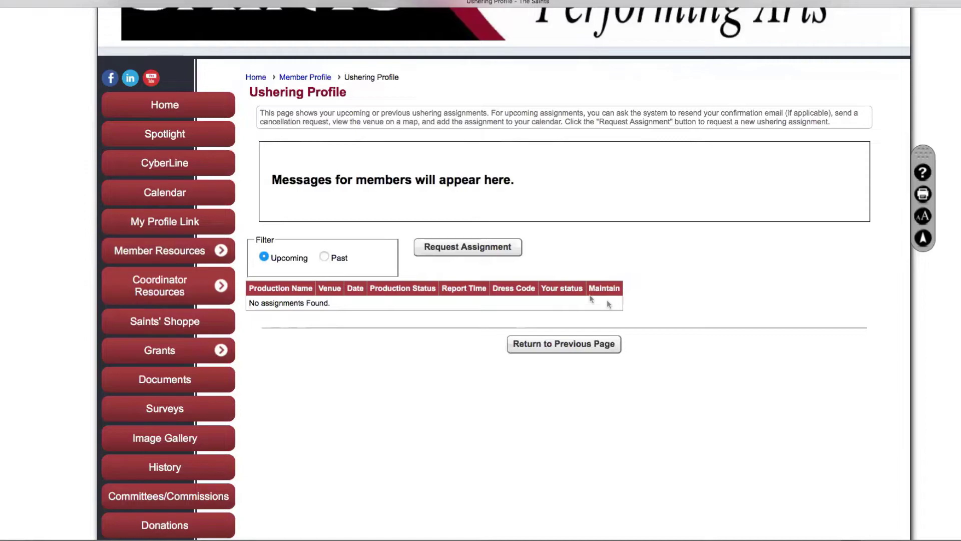
left_click(324, 257)
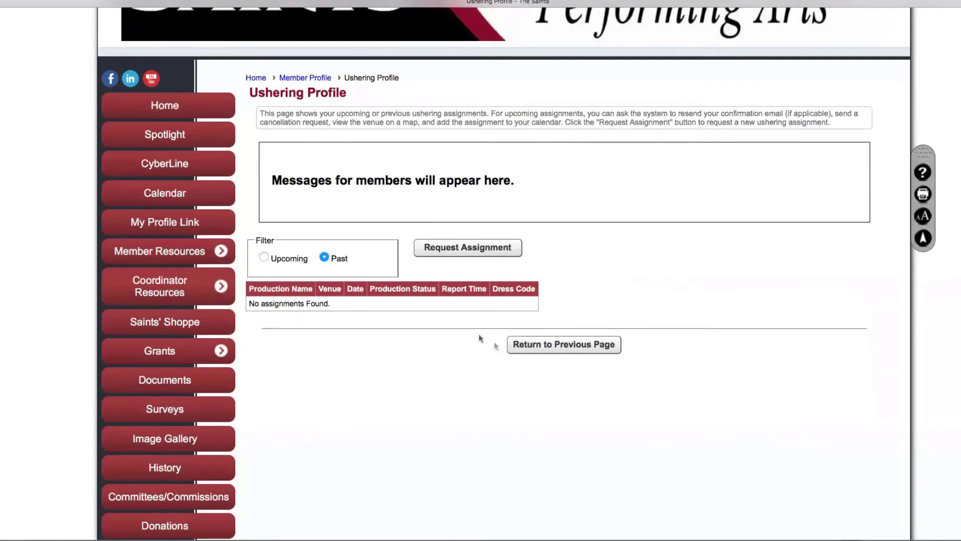
scroll(362, 265, "down", 2)
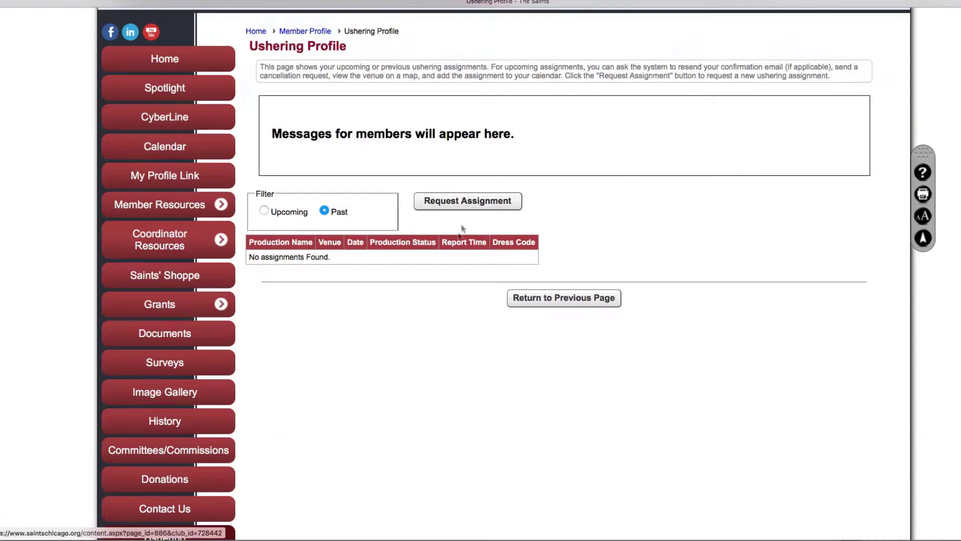
Start a Request Assignment search with title text 'lus', finding Secrets & Illusions
left_click(473, 203)
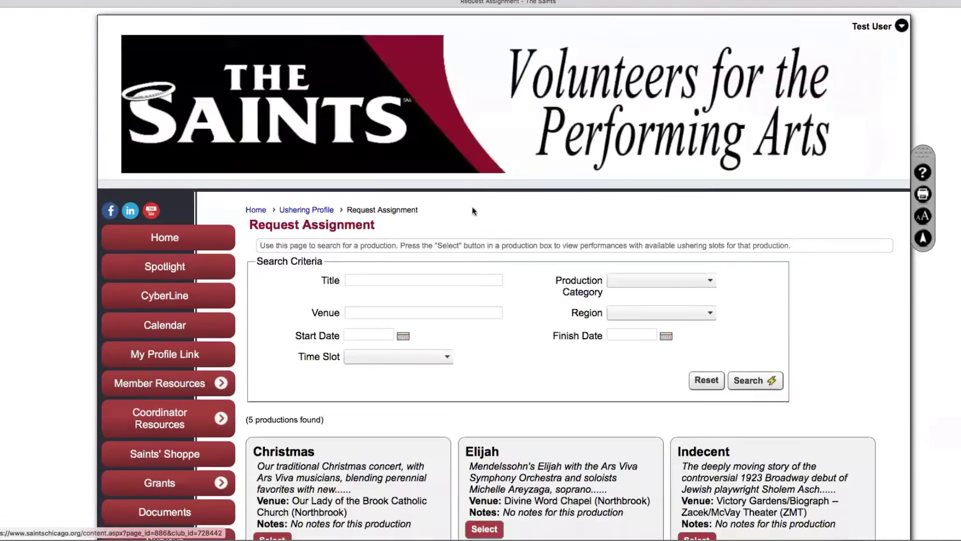
scroll(511, 320, "down", 6)
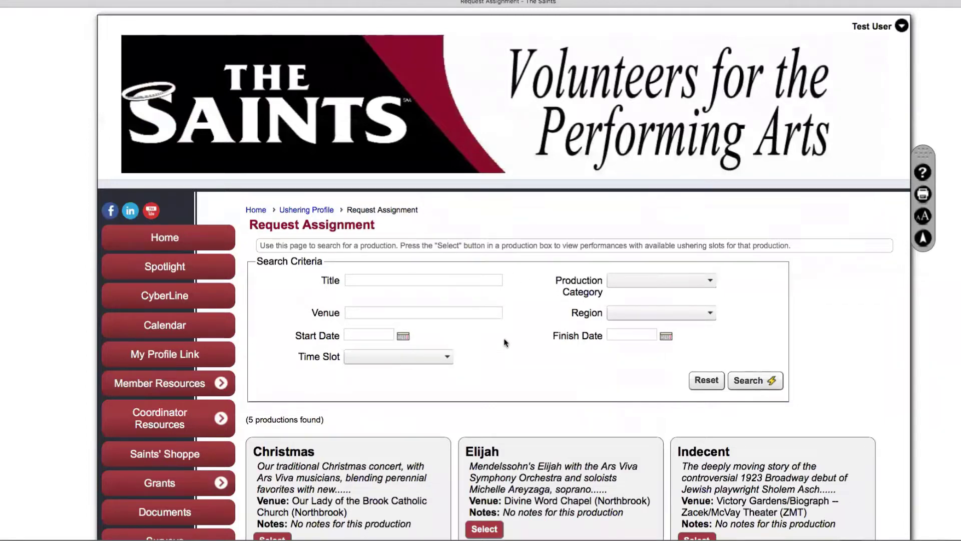
left_click(414, 279)
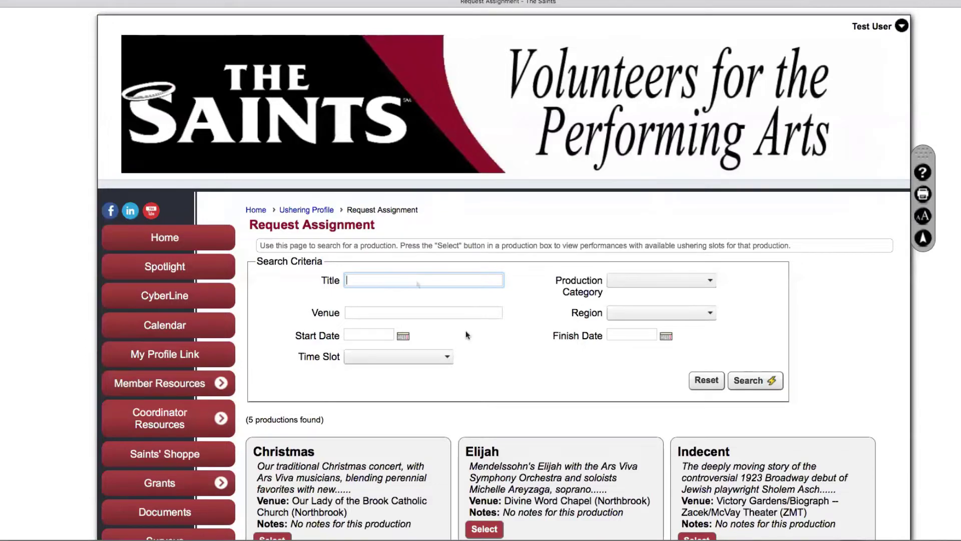
scroll(467, 331, "down", 5)
scroll(478, 340, "up", 5)
type("lus")
left_click(757, 380)
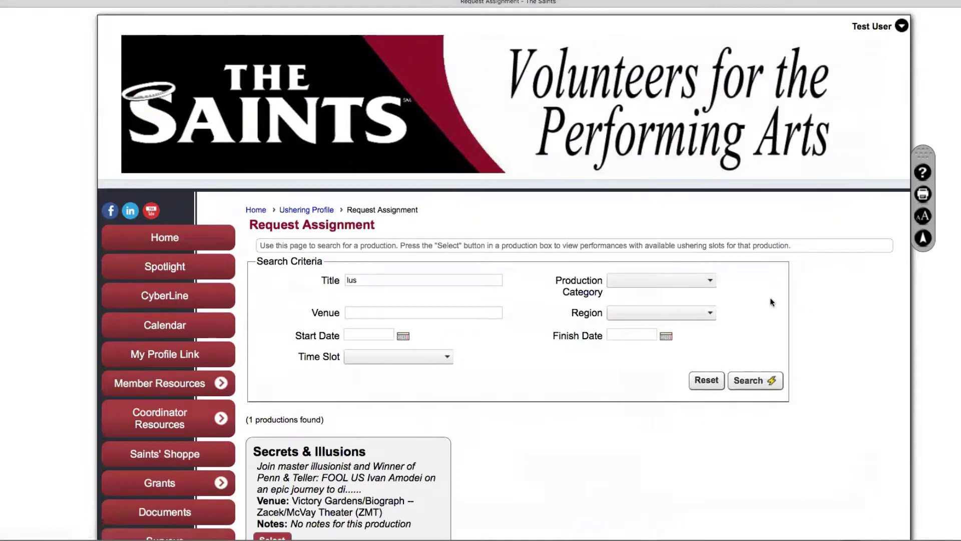
Try the Comedy, Music-Classical and Check All production categories, then clear every category
left_click(709, 280)
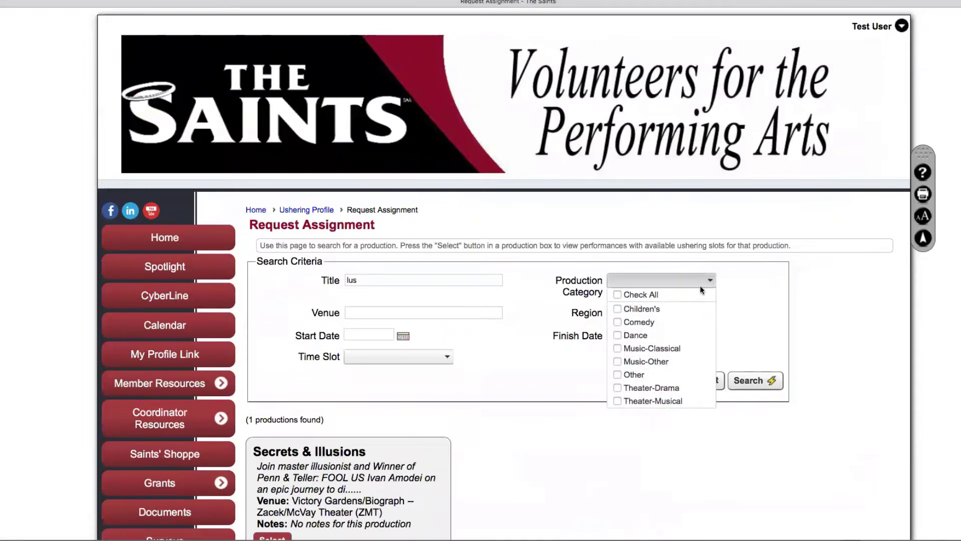
left_click(617, 323)
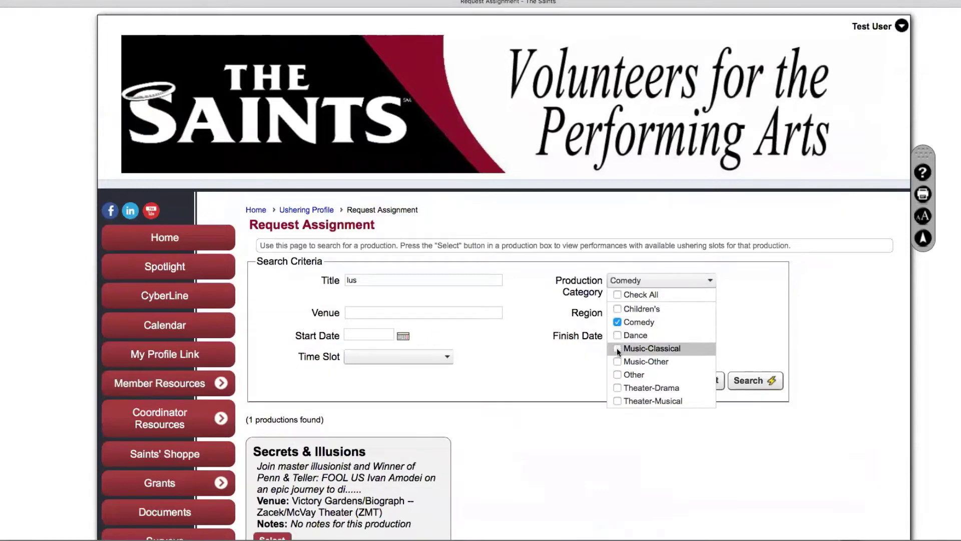
left_click(617, 351)
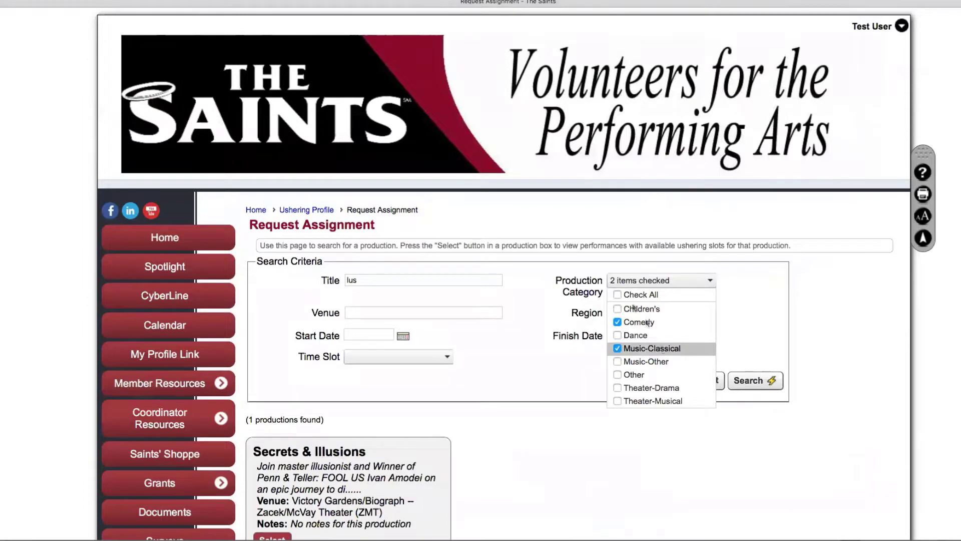
left_click(618, 294)
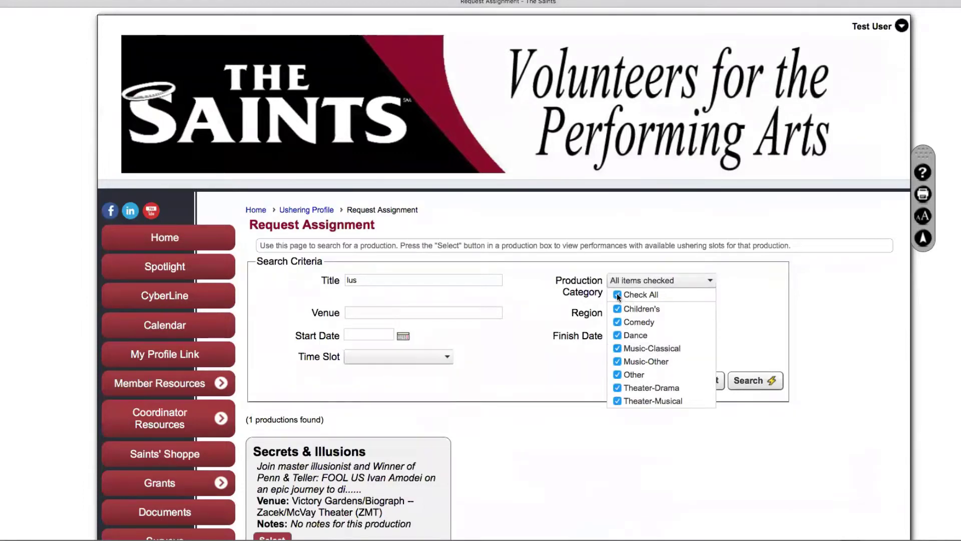
left_click(617, 293)
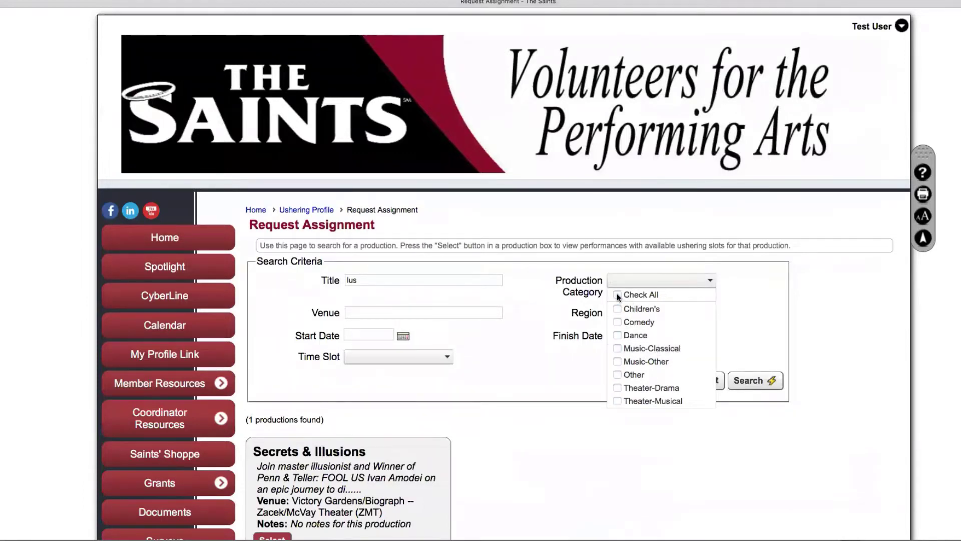
left_click(708, 282)
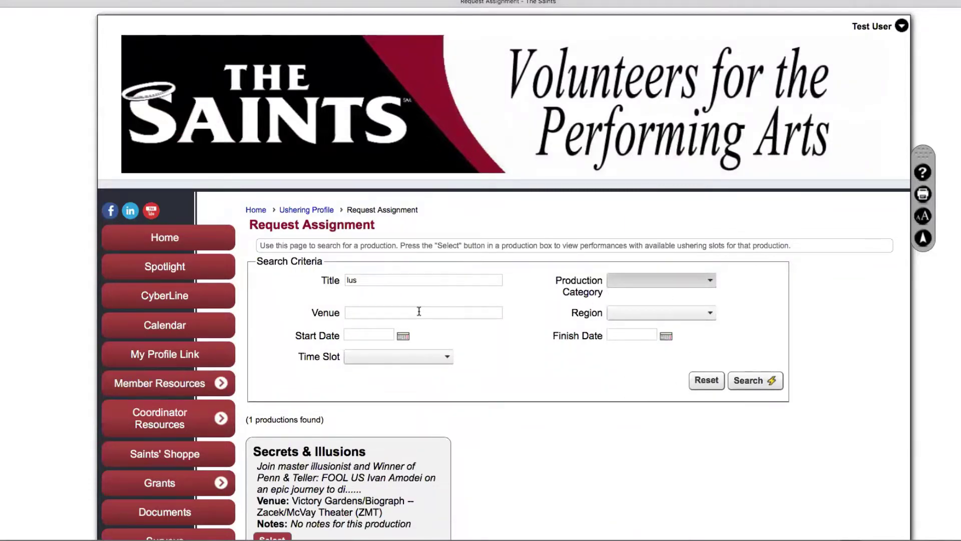
Clear the 'lus' title and search productions by the venue text 'bio'
left_click(382, 281)
double_click(383, 281)
key("BackSpace")
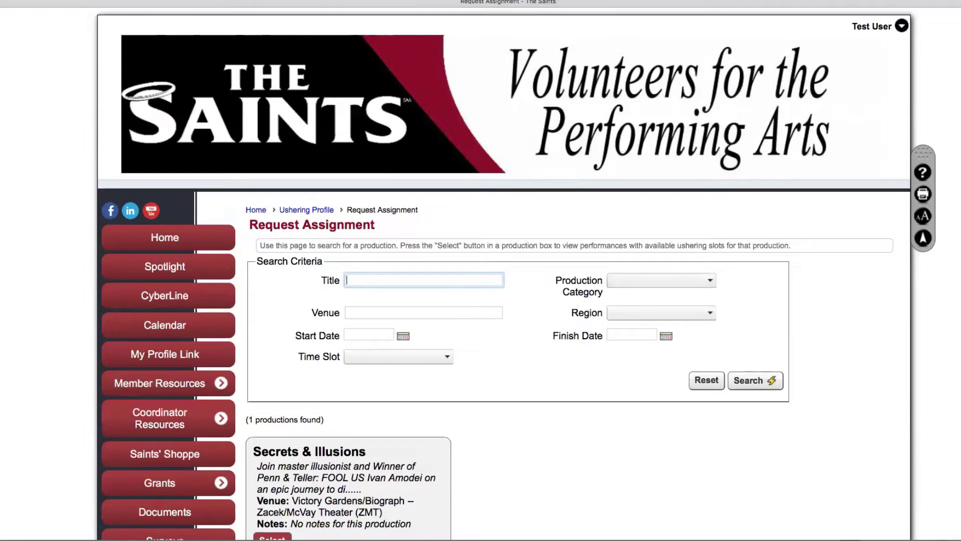
left_click(413, 312)
type("b")
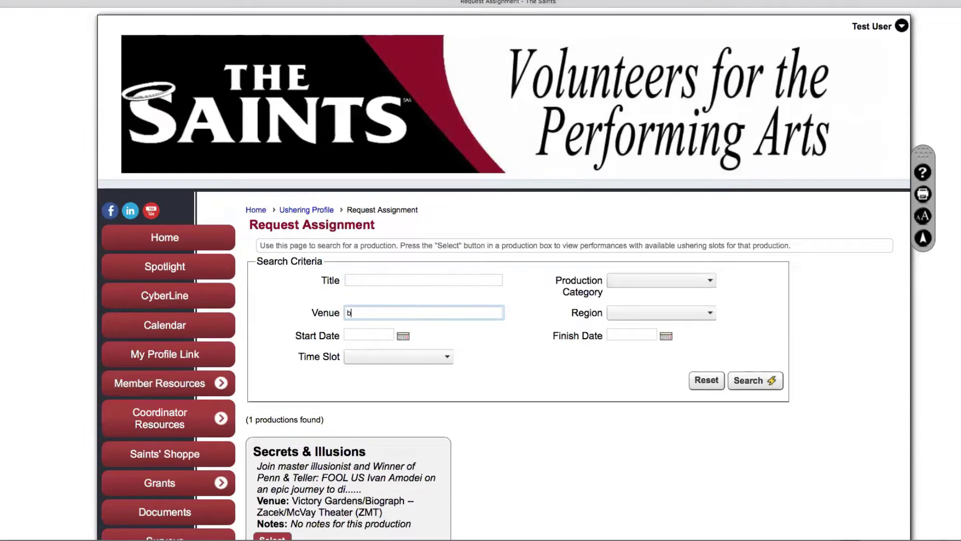
type("iograph")
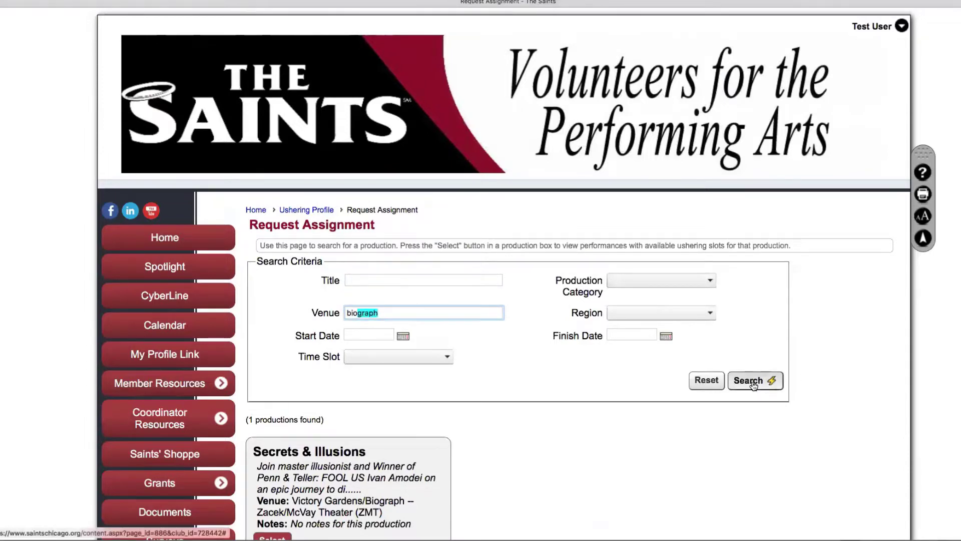
left_click(753, 382)
scroll(740, 410, "down", 3)
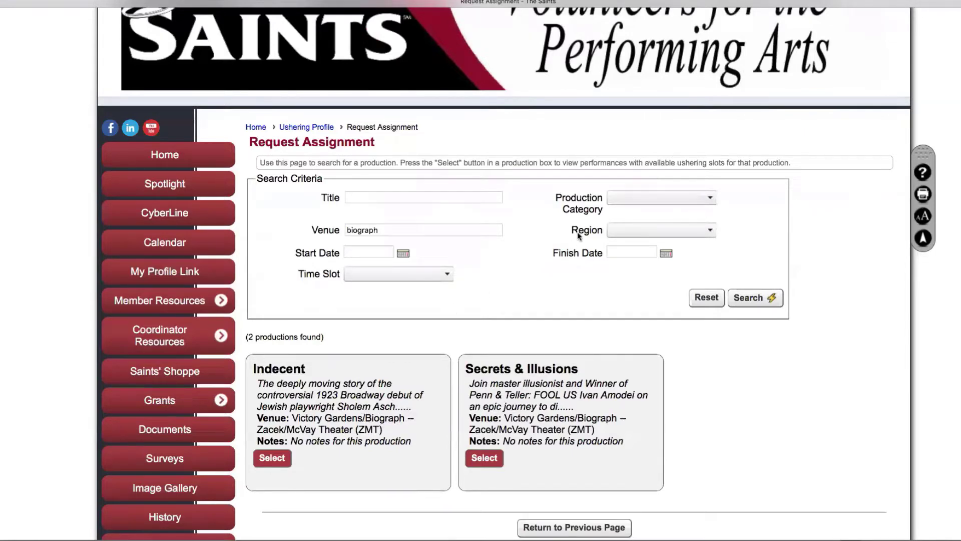
Clear the venue text, filter by the Northwest Suburbs region, and search
left_click(710, 231)
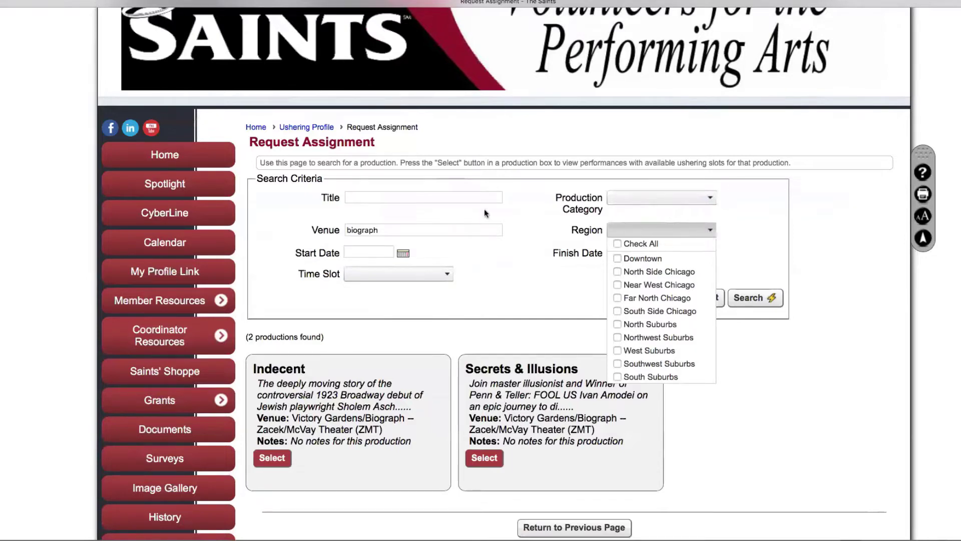
left_click(330, 231)
key("BackSpace")
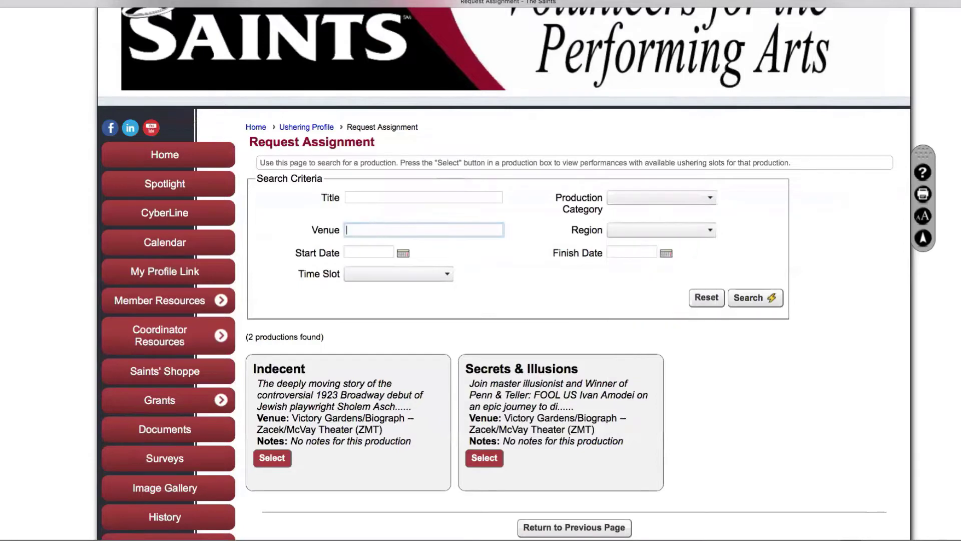
left_click(709, 232)
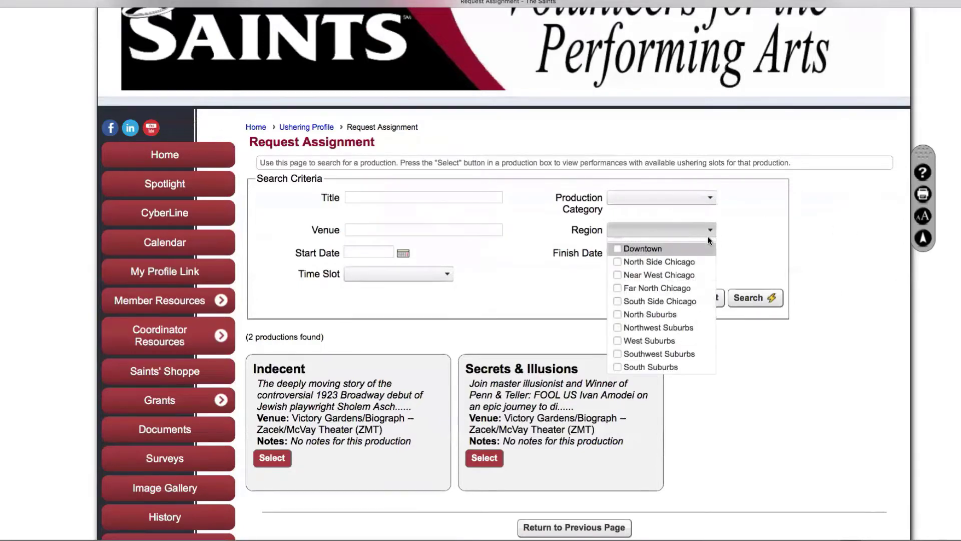
left_click(625, 336)
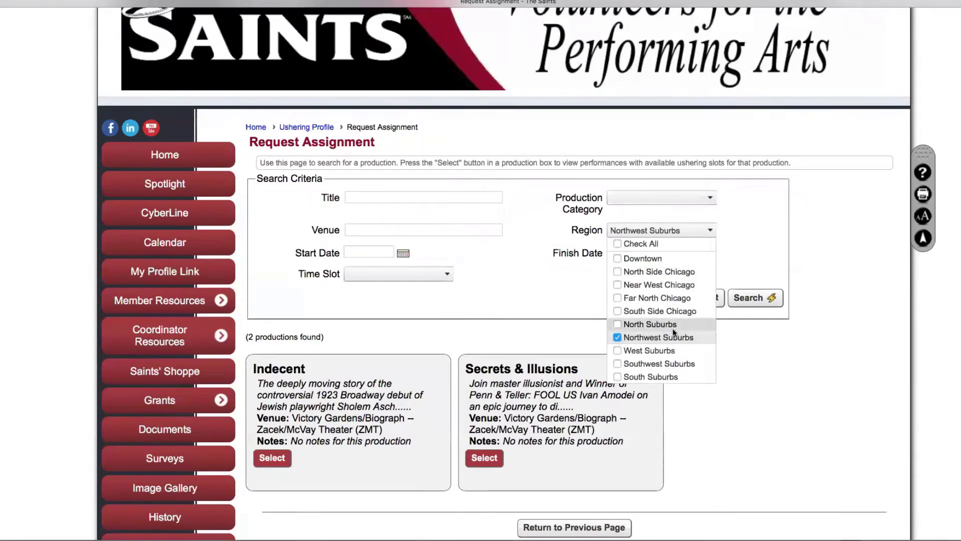
left_click(710, 230)
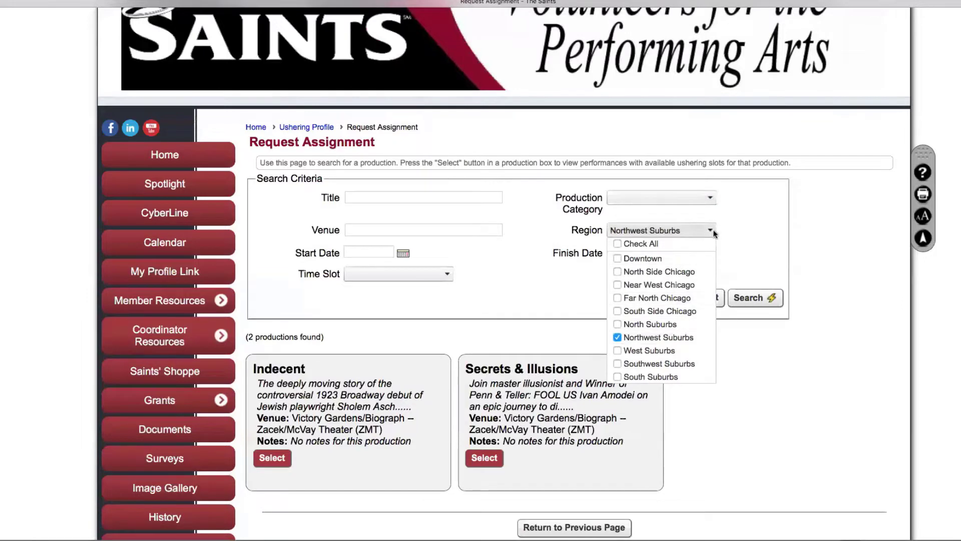
left_click(760, 299)
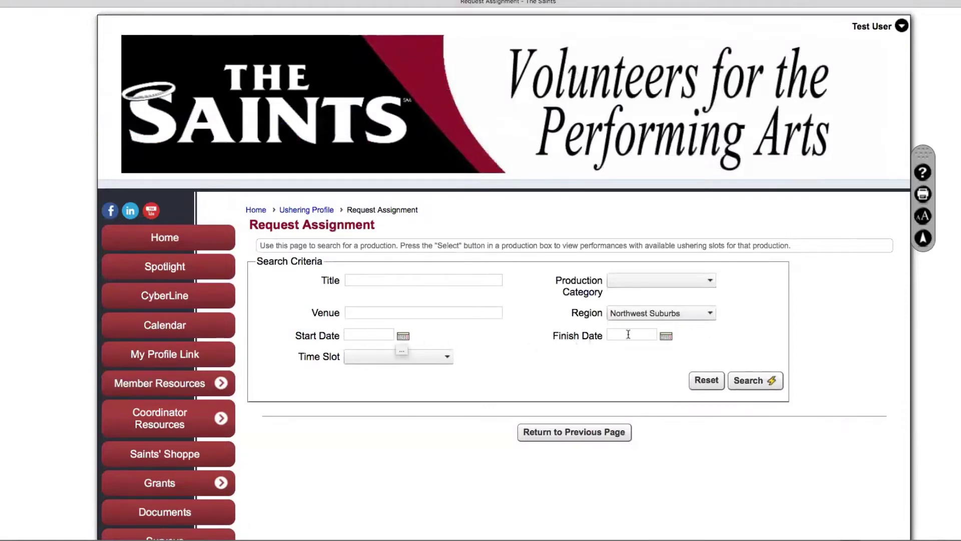
Check the Start Date and Time Slot options, then reset criteria and search to list 5 productions
left_click(403, 335)
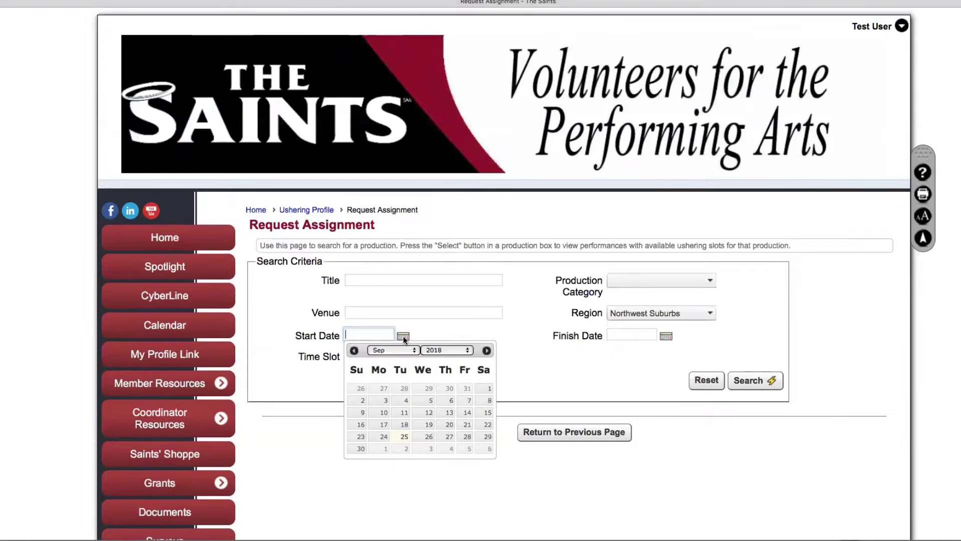
left_click(403, 336)
left_click(446, 357)
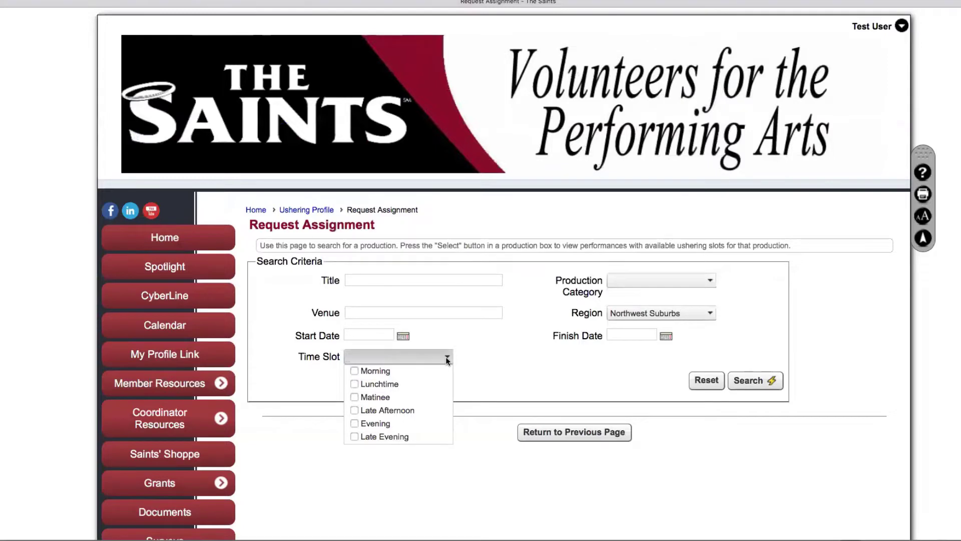
left_click(446, 356)
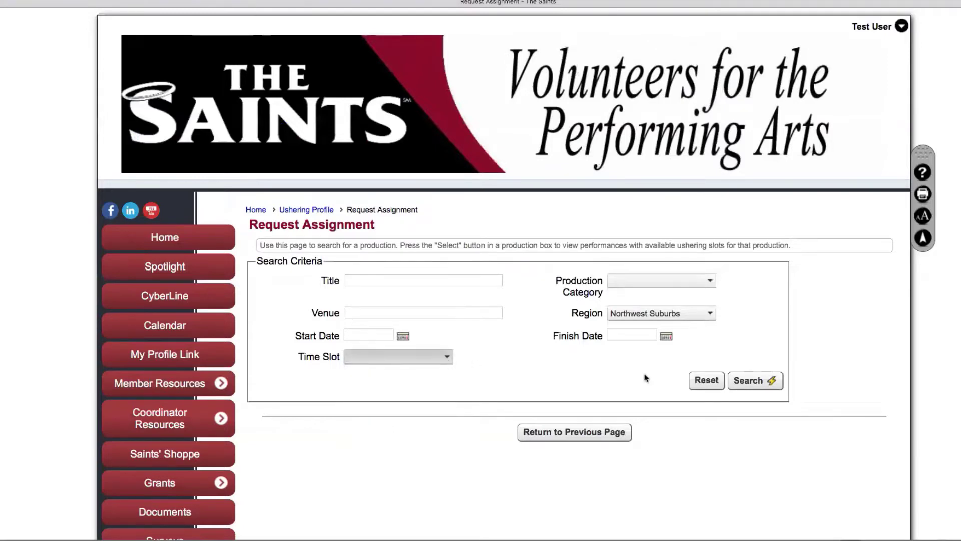
left_click(704, 386)
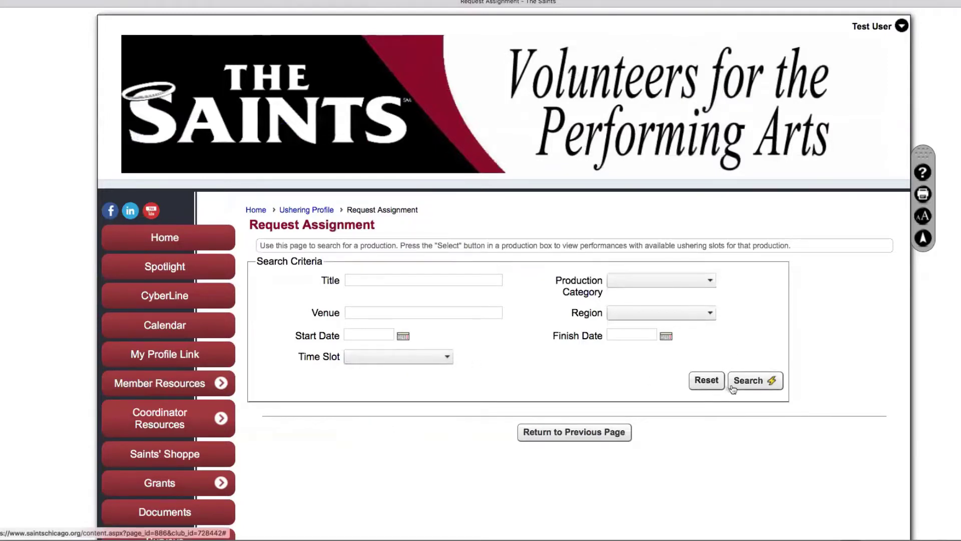
left_click(748, 381)
Select Secrets & Illusions and list its four 12/1–12/2/2018 performances with 6 open slots each
scroll(536, 385, "down", 5)
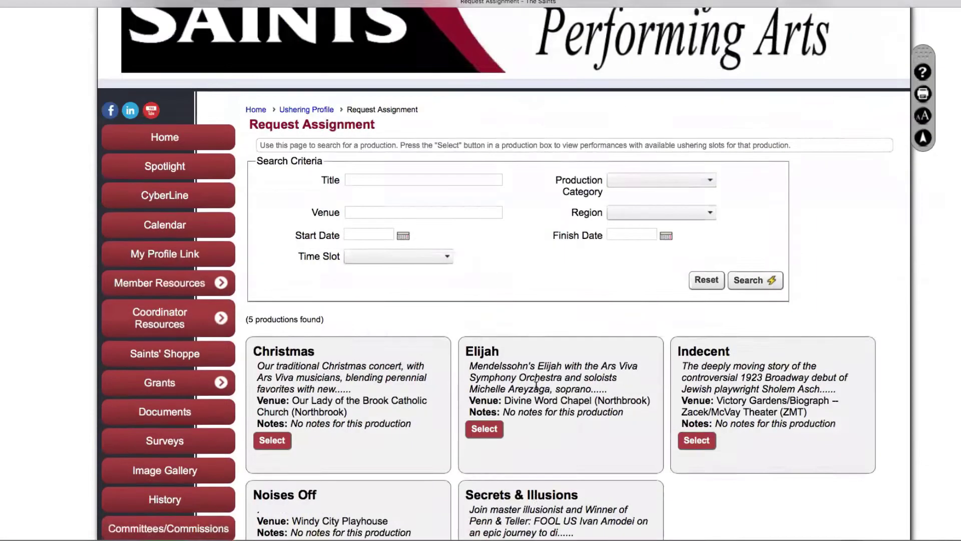
scroll(536, 387, "down", 1)
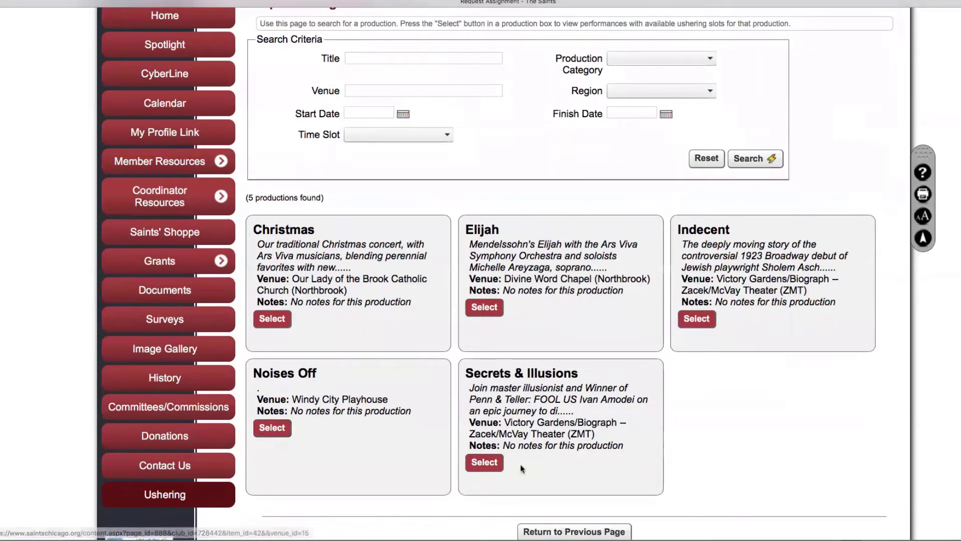
left_click(488, 464)
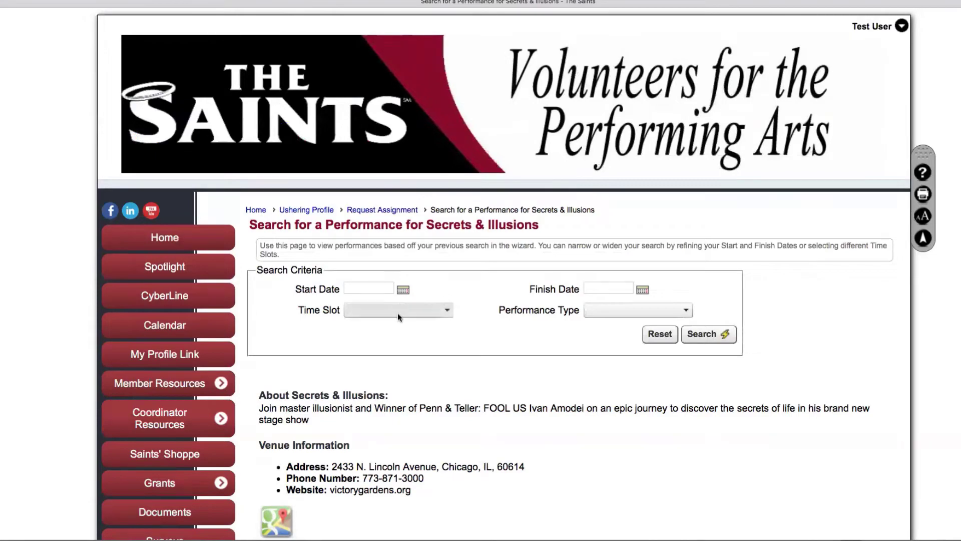
left_click(701, 334)
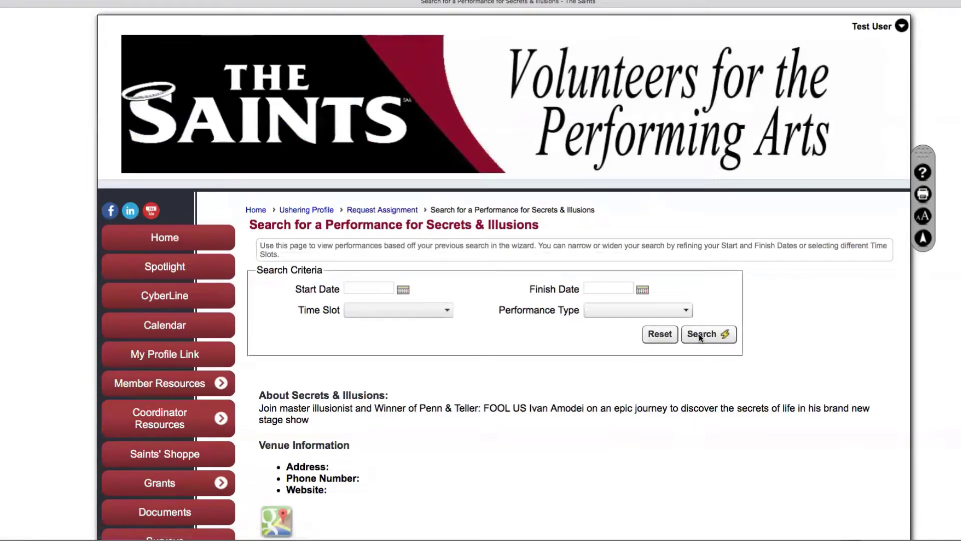
scroll(626, 382, "down", 2)
scroll(626, 382, "down", 4)
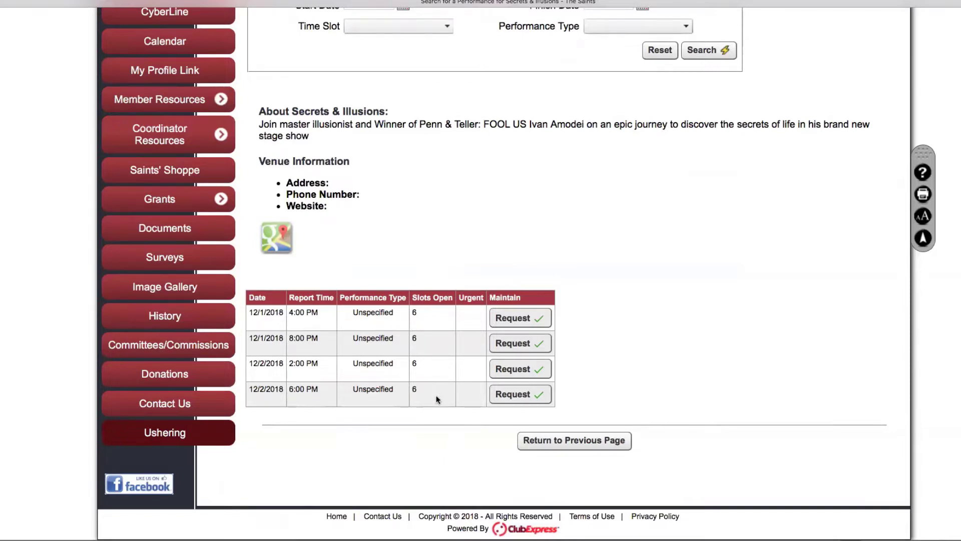
Request the 12/1/2018 4:00 PM performance for Me only and save the assignment
left_click(518, 319)
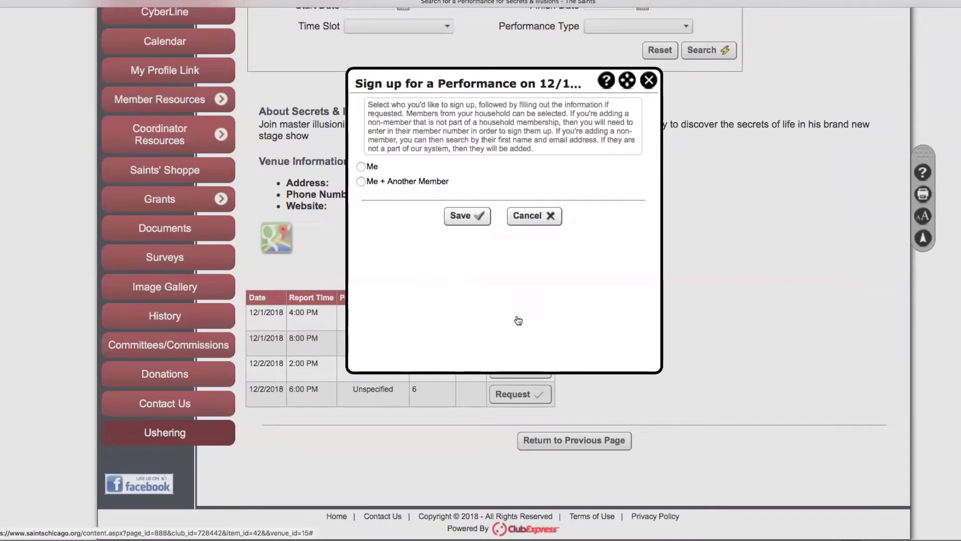
left_click(360, 167)
left_click(465, 216)
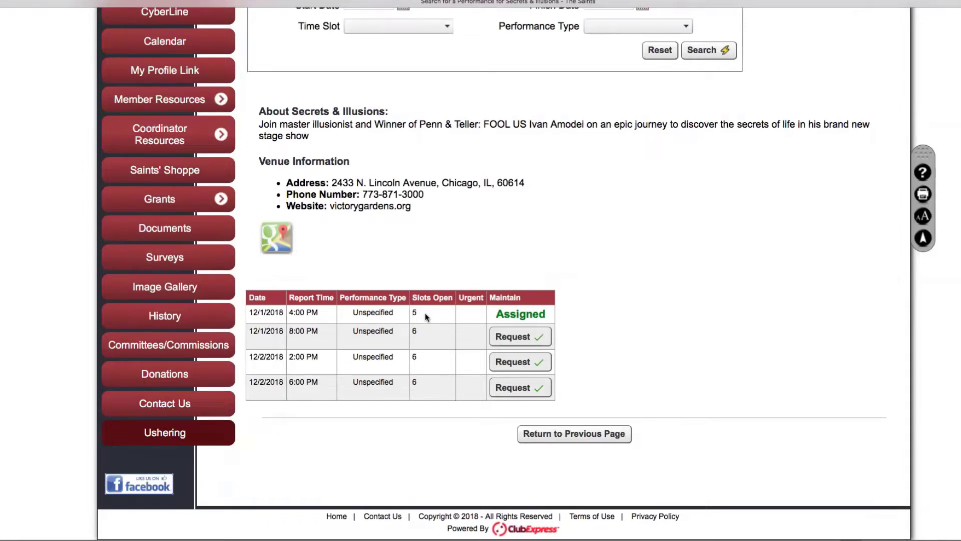
Request a slot on the 12/1/2018 8:00 PM performance
left_click(517, 338)
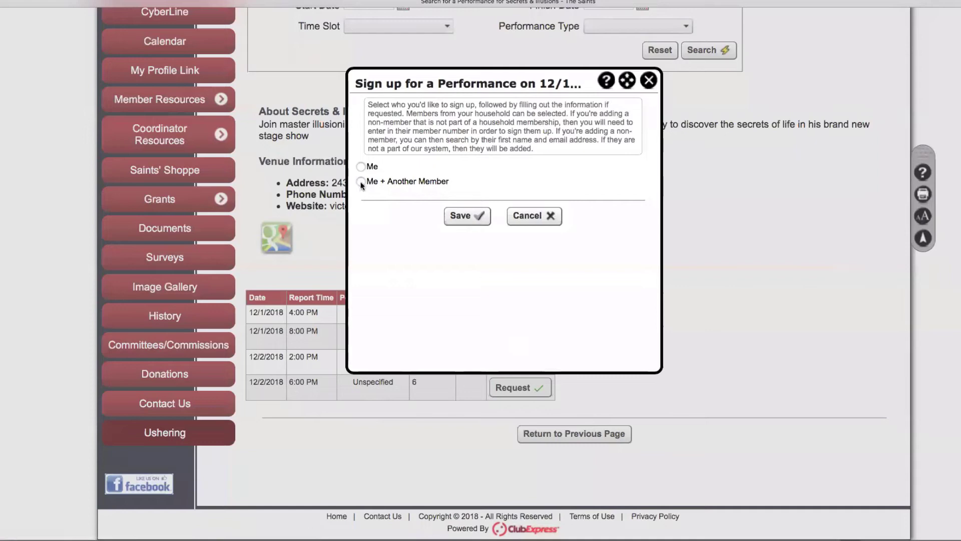
Choose Me + Another Member for the 8:00 PM show, then cancel without saving
left_click(361, 182)
left_click(488, 198)
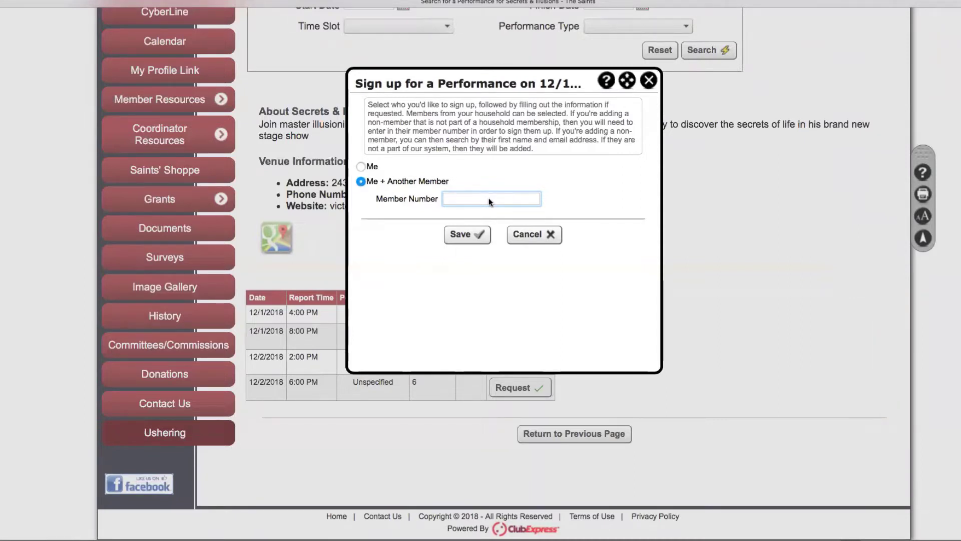
left_click(526, 234)
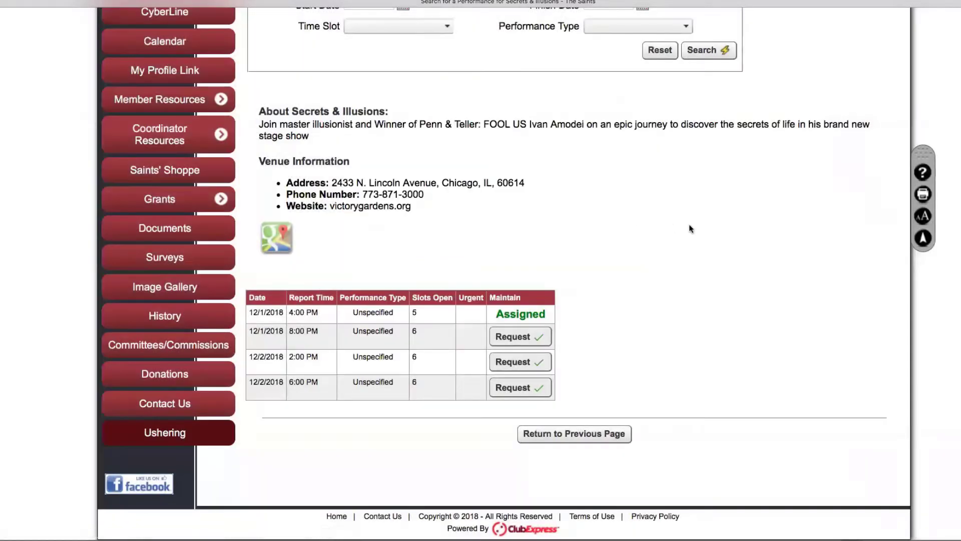
scroll(689, 229, "up", 6)
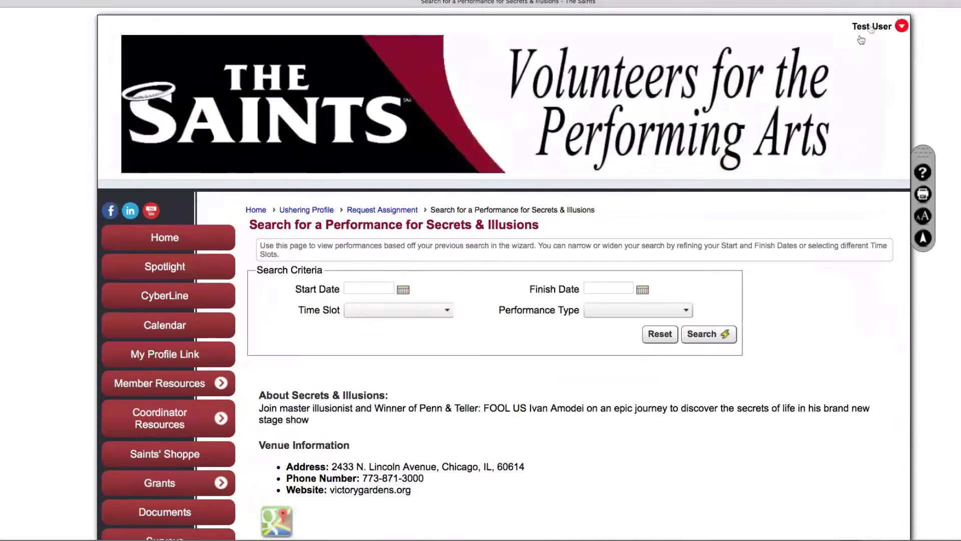
Return to the Member Profile, highlight the member number, and reopen the account options
left_click(860, 39)
left_click(752, 117)
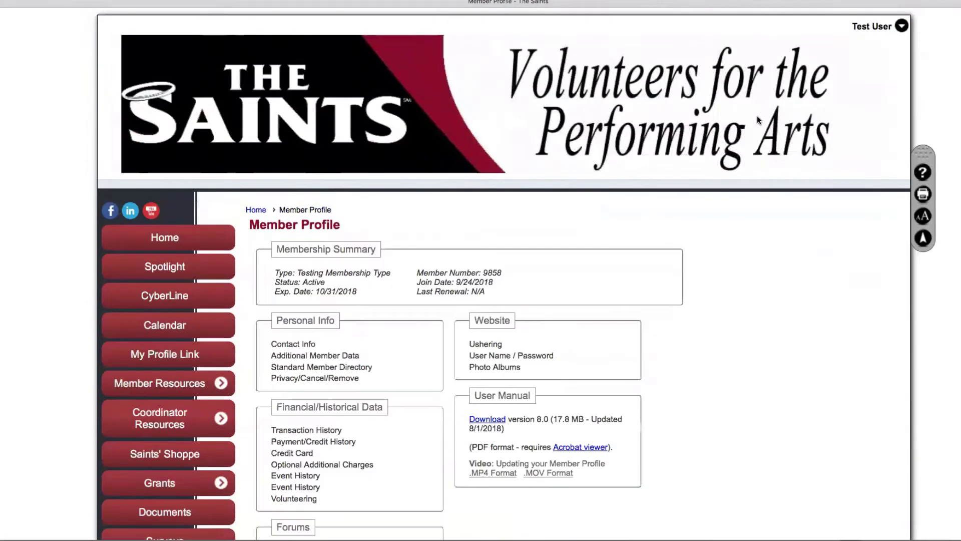
left_click_drag(417, 272, 504, 269)
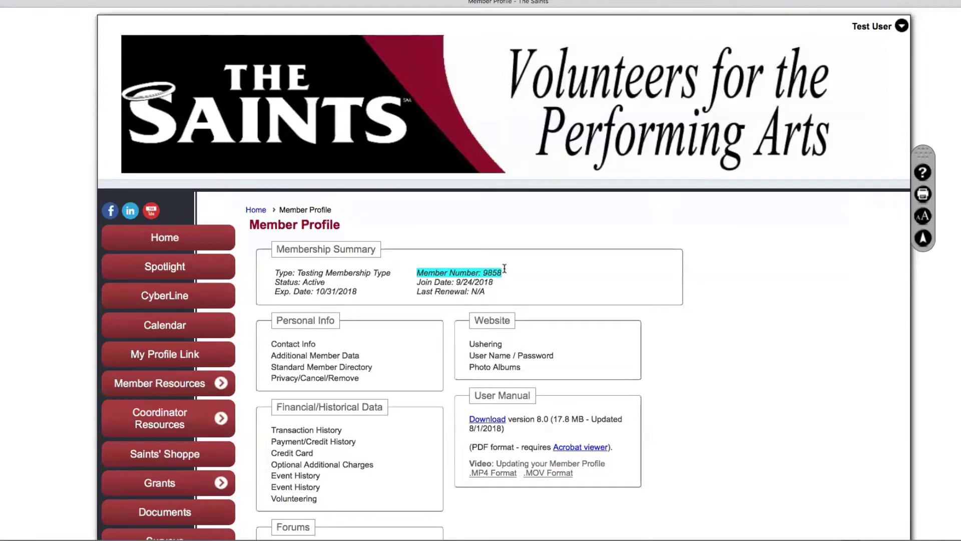
left_click(879, 30)
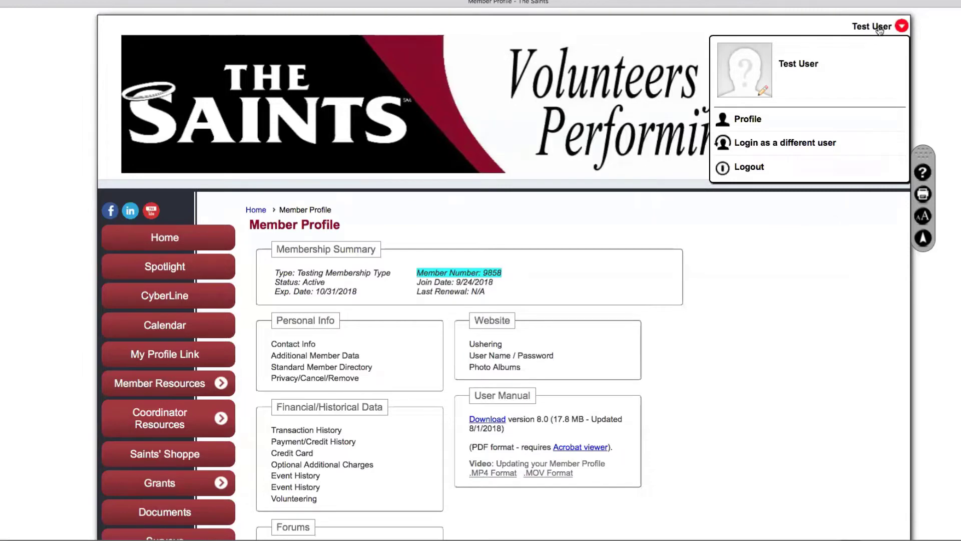
Log back in under a second member account with its user name and password
left_click(802, 142)
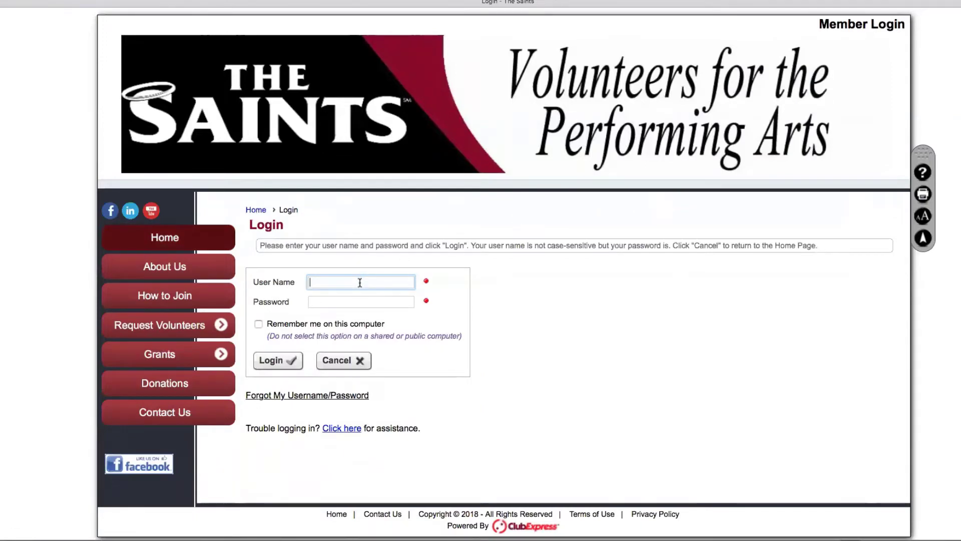
type("vuser")
key("Tab")
type("•••••")
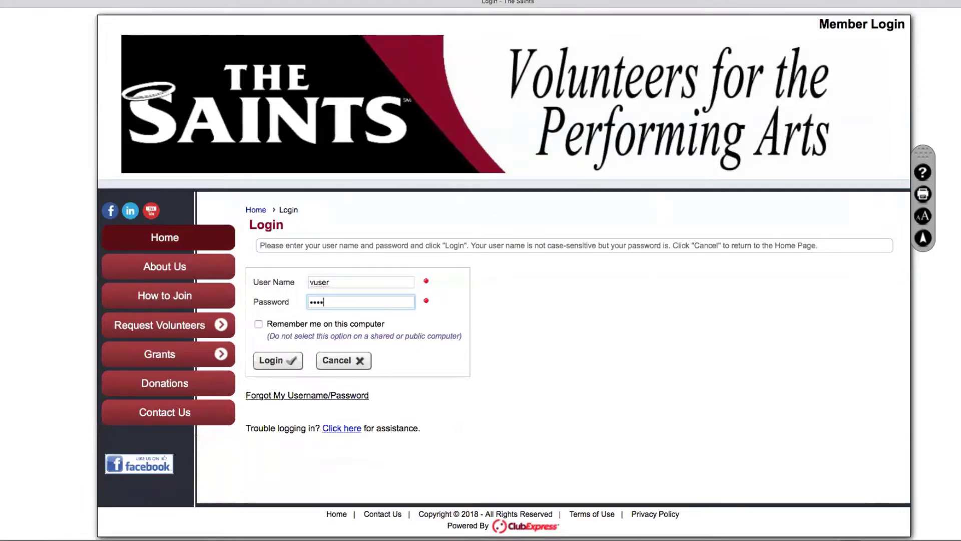
left_click(277, 362)
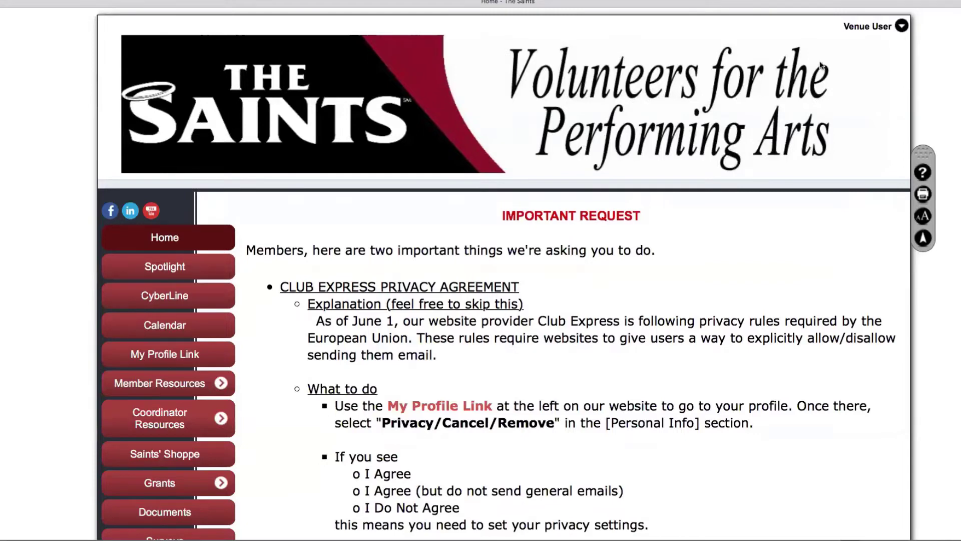
From the account's profile, open Ushering and go to Request Assignment, which lists 5 productions
left_click(867, 27)
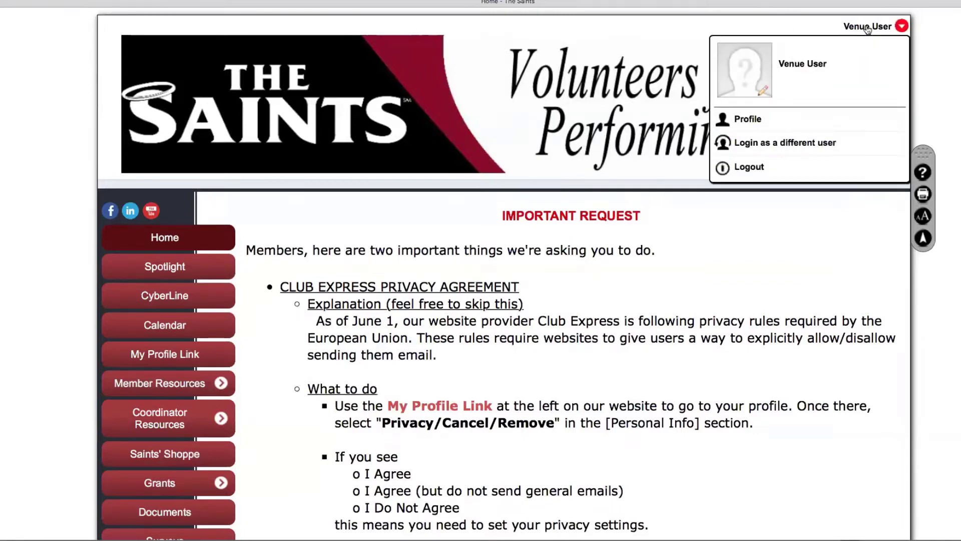
left_click(750, 119)
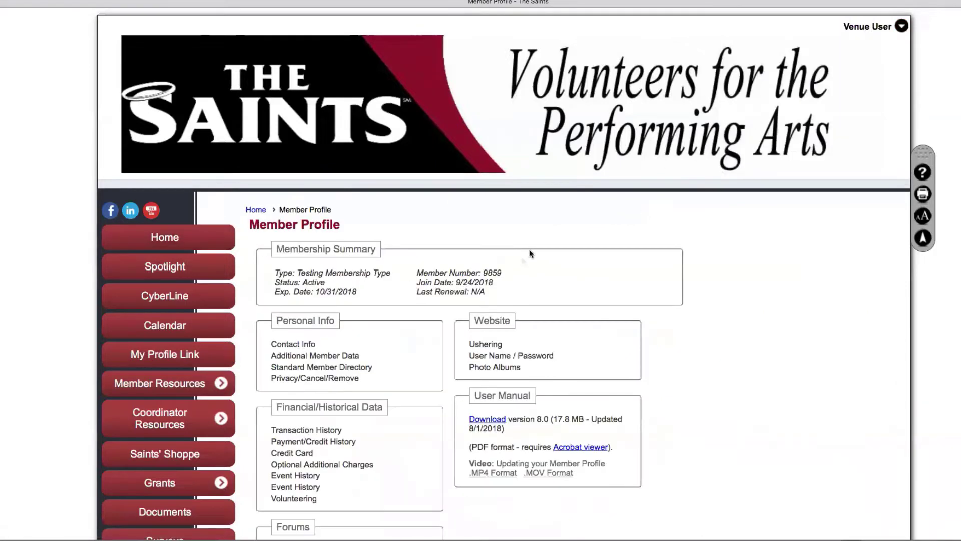
left_click(484, 343)
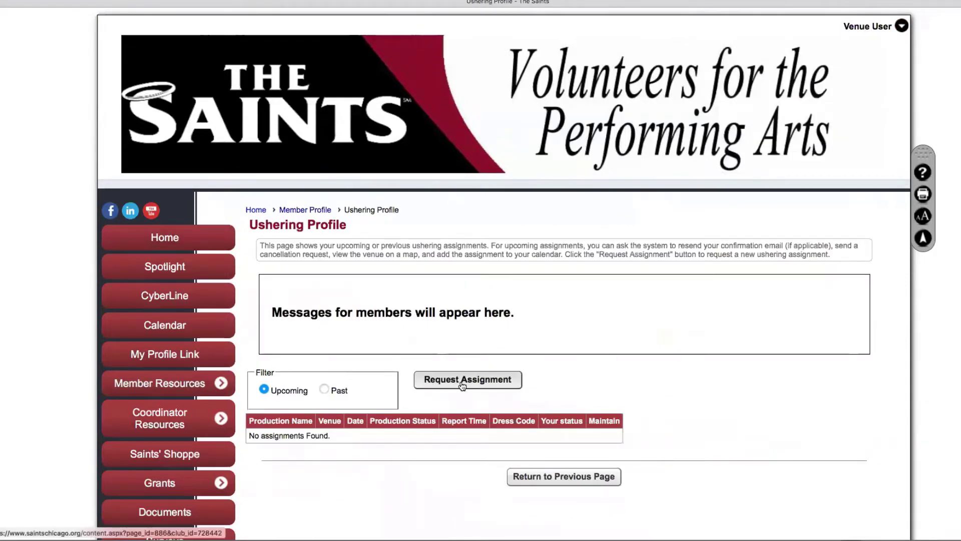
scroll(458, 382, "down", 5)
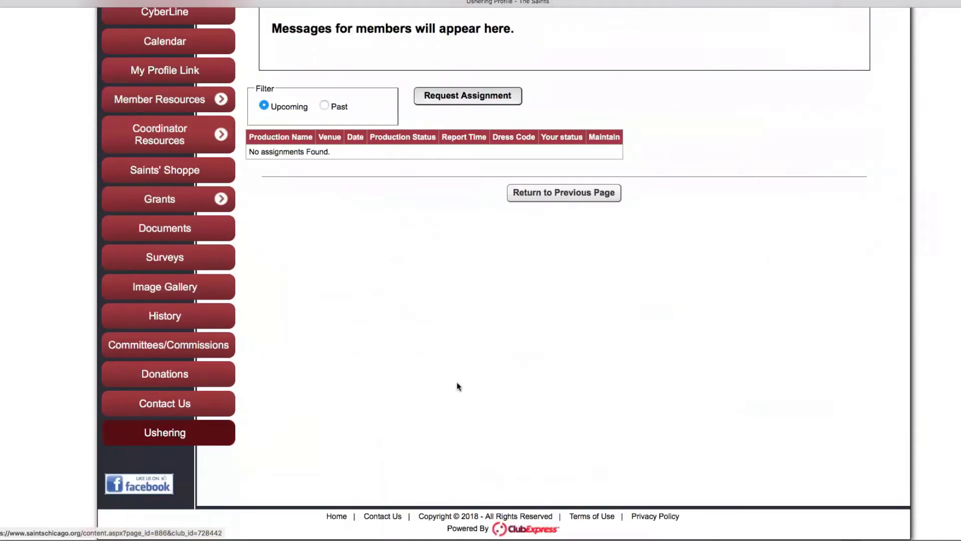
left_click(173, 435)
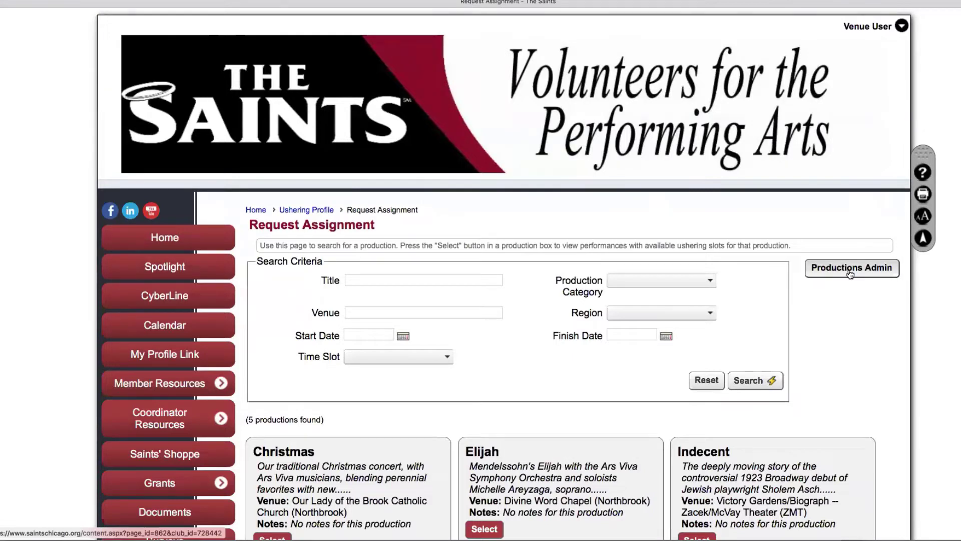
Search Productions Administration to find Noises Off at Windy City Playhouse; browse the Venue list unchanged
left_click(849, 273)
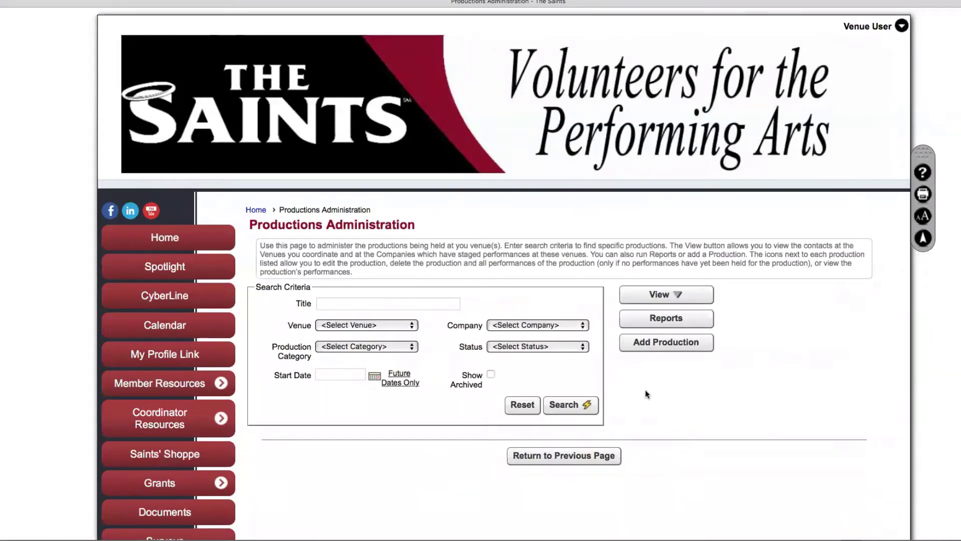
left_click(567, 405)
scroll(738, 423, "down", 3)
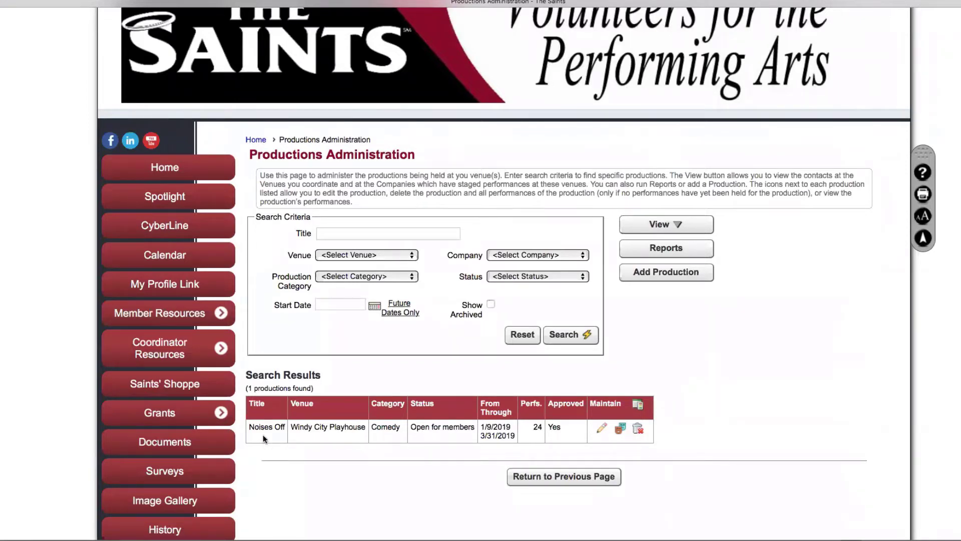
left_click(413, 256)
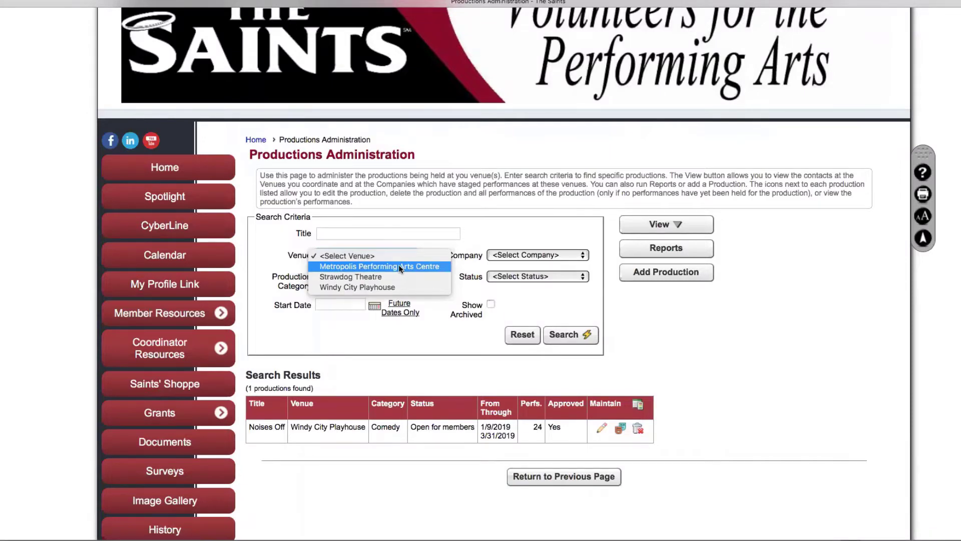
left_click(421, 375)
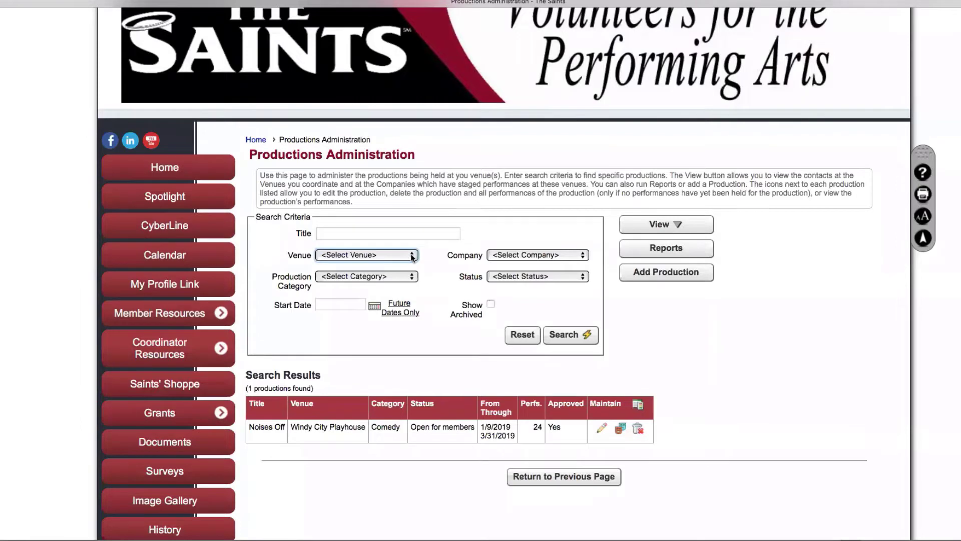
Limit the production search to future dates from 09/25/2018, then try the Category and title 'off' filters
left_click(403, 308)
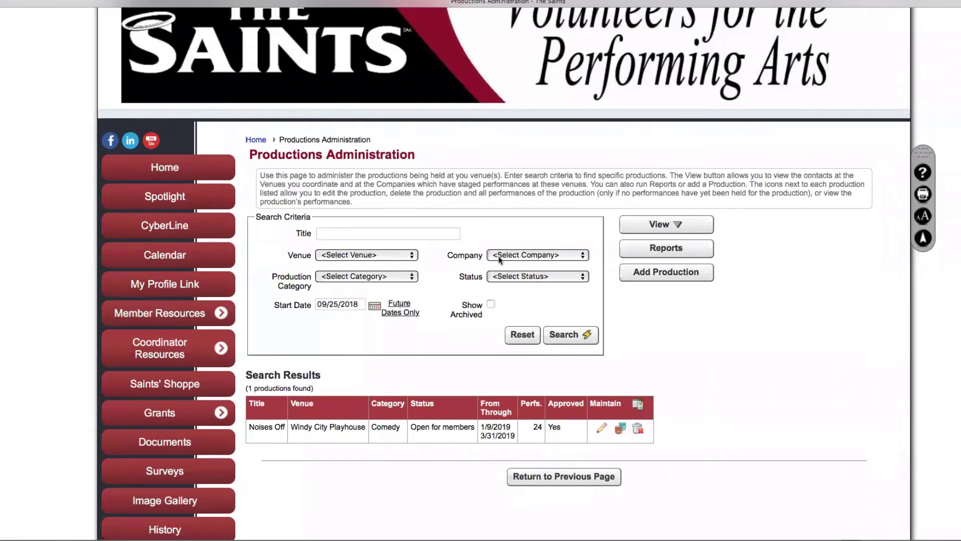
left_click(372, 278)
left_click(372, 278)
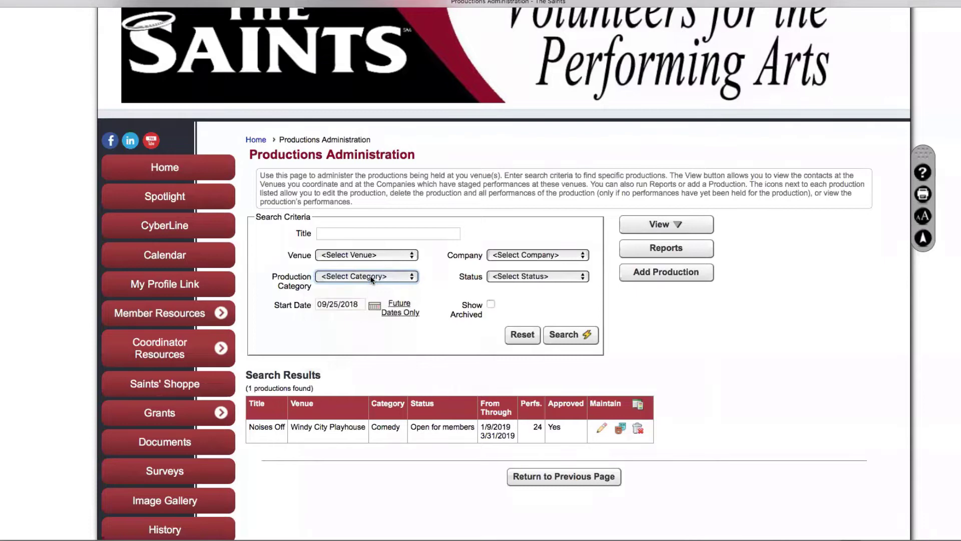
left_click(369, 233)
type("off")
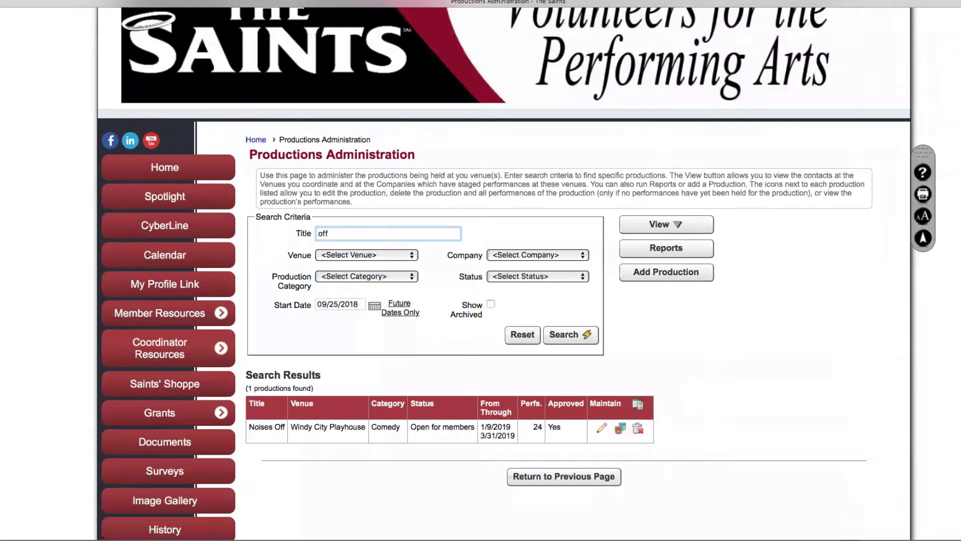
key("BackSpace")
key("BackSpace")
key("BackSpace")
left_click(677, 225)
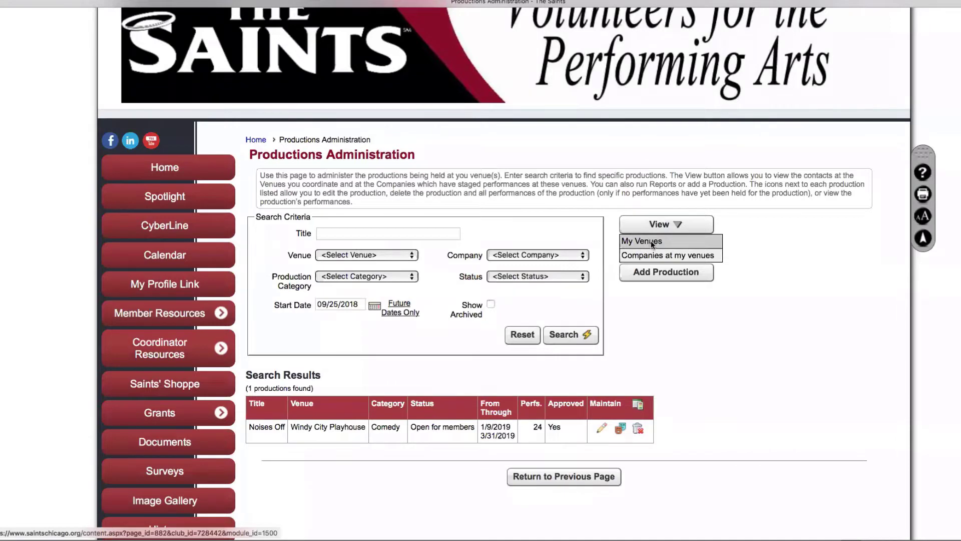
Switch the view to My Venues and show Windy City Playhouse's details and its Audience Services Manager contact
left_click(651, 242)
left_click(644, 264)
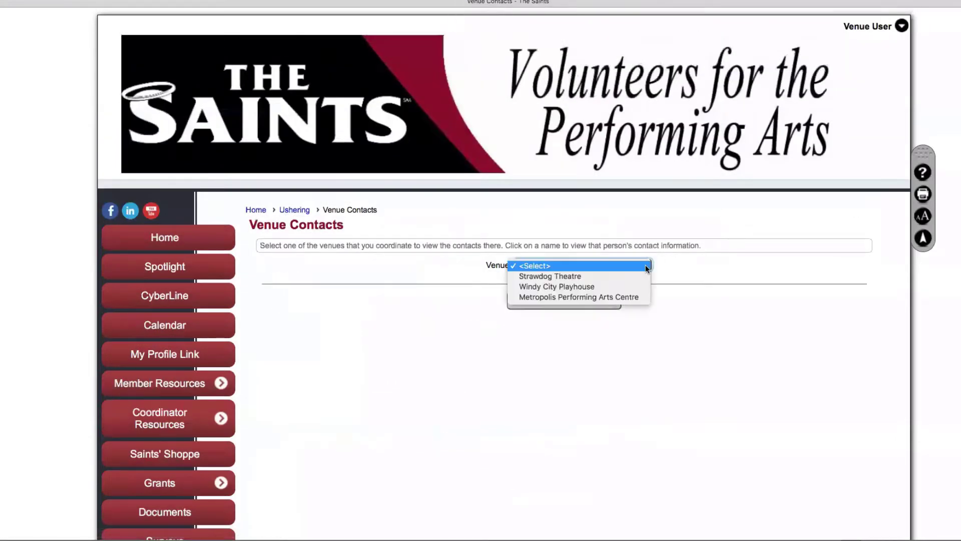
left_click(572, 284)
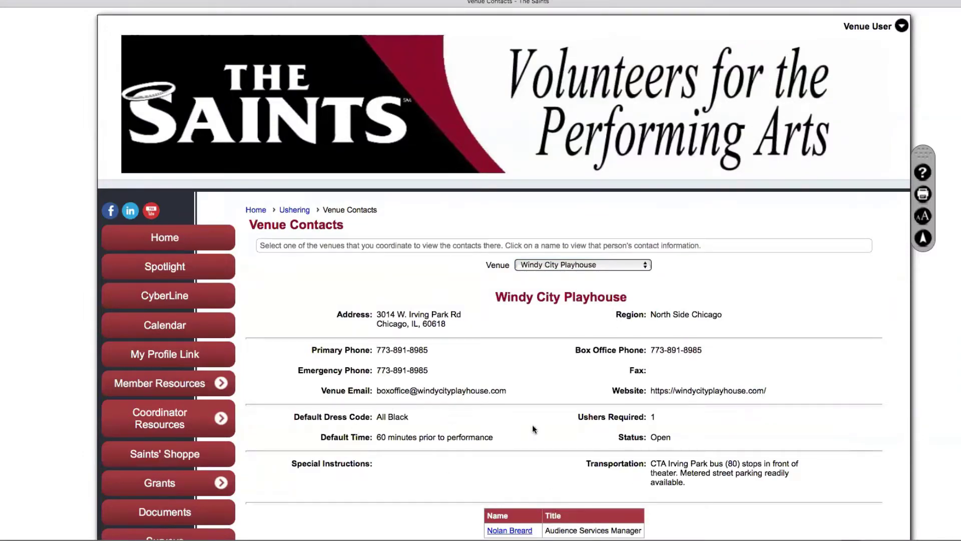
scroll(536, 425, "down", 5)
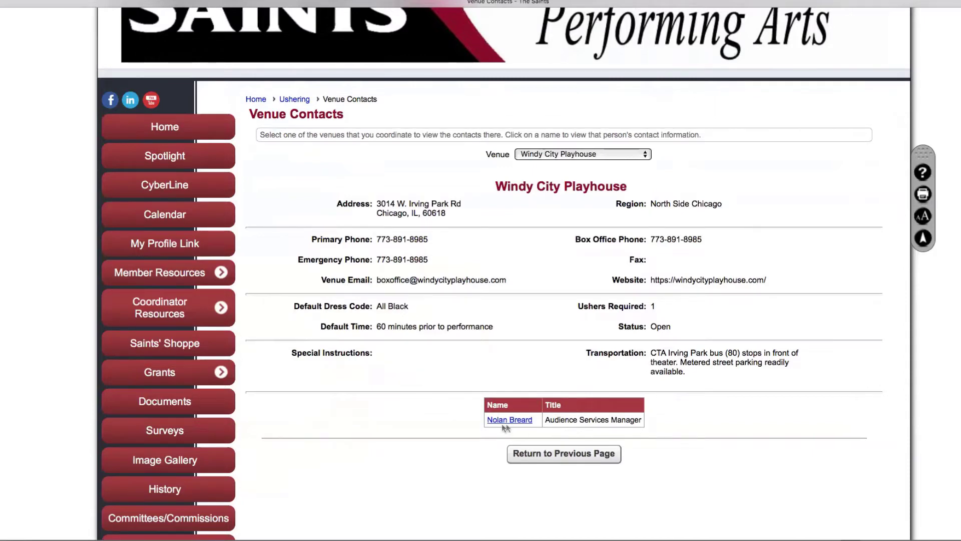
Check the Windy City Playhouse contact's information and close the popup
left_click(518, 419)
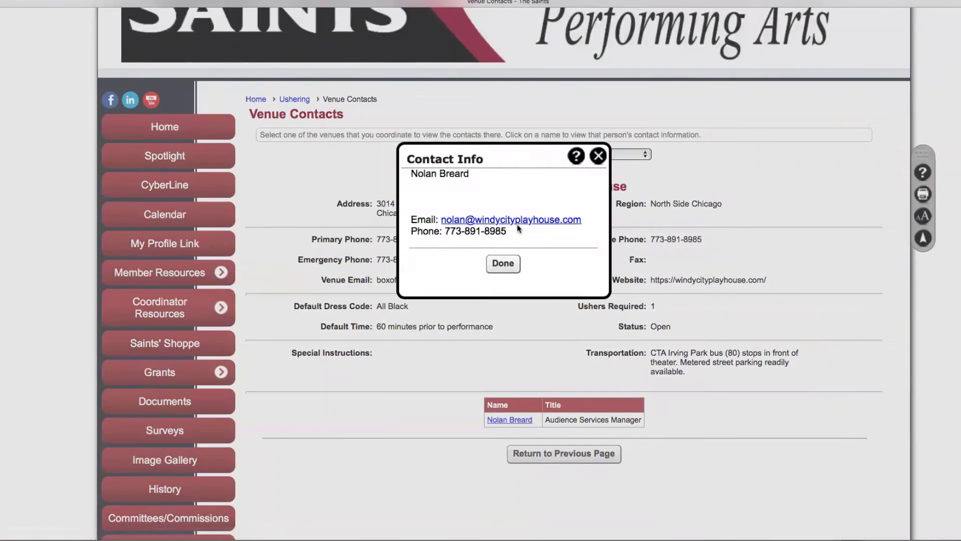
left_click(503, 263)
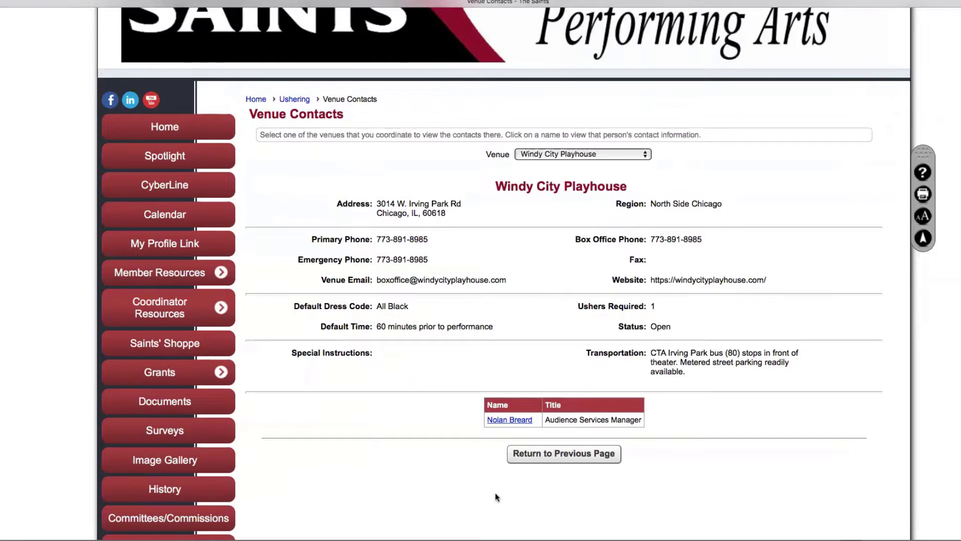
left_click(565, 453)
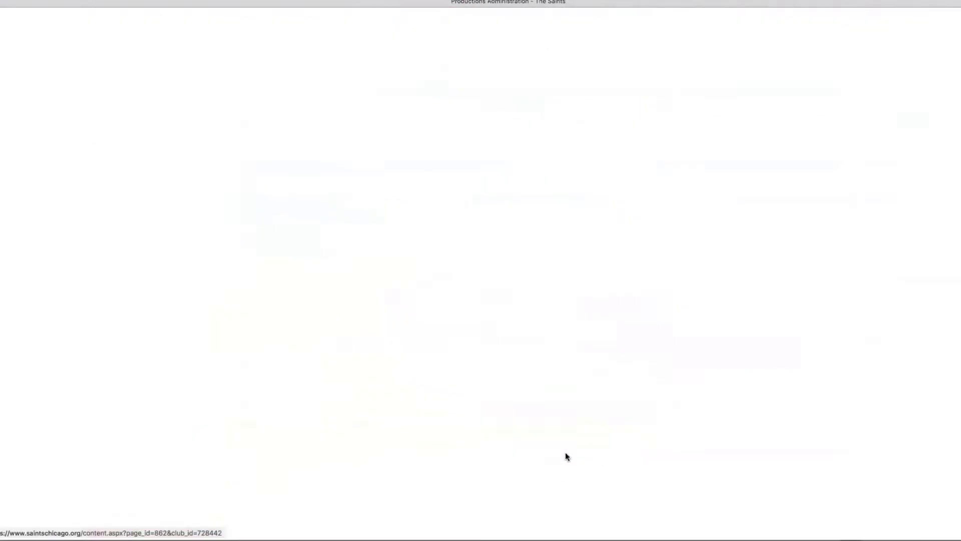
left_click(671, 295)
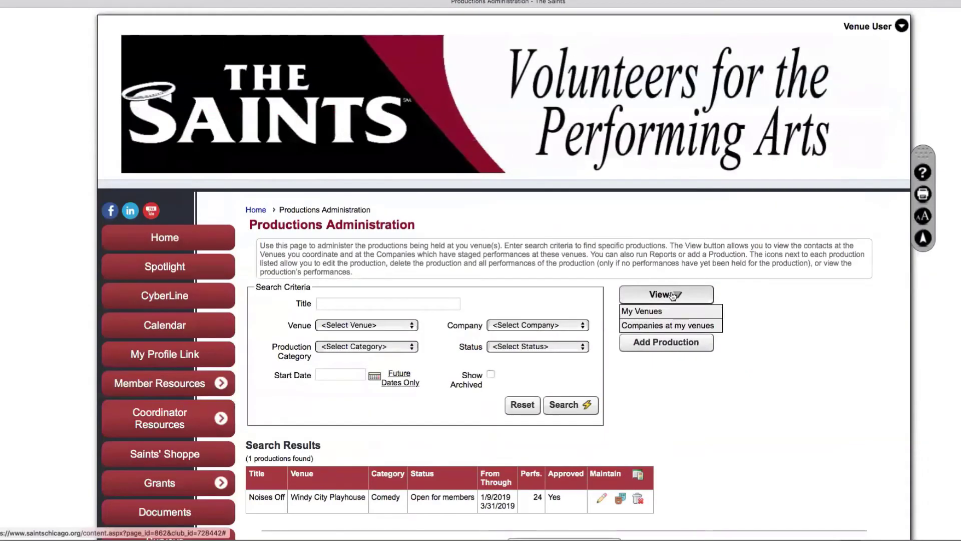
left_click(675, 326)
left_click(627, 266)
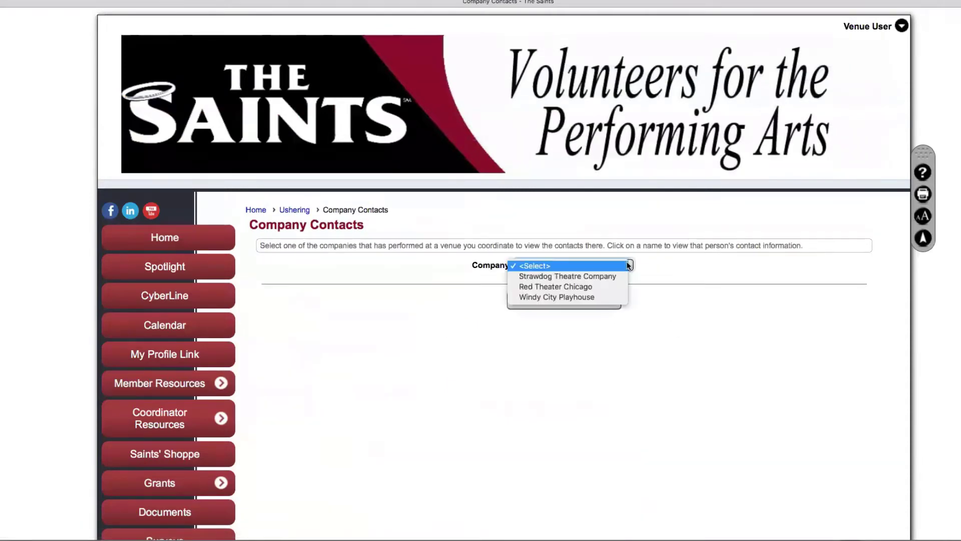
left_click(587, 297)
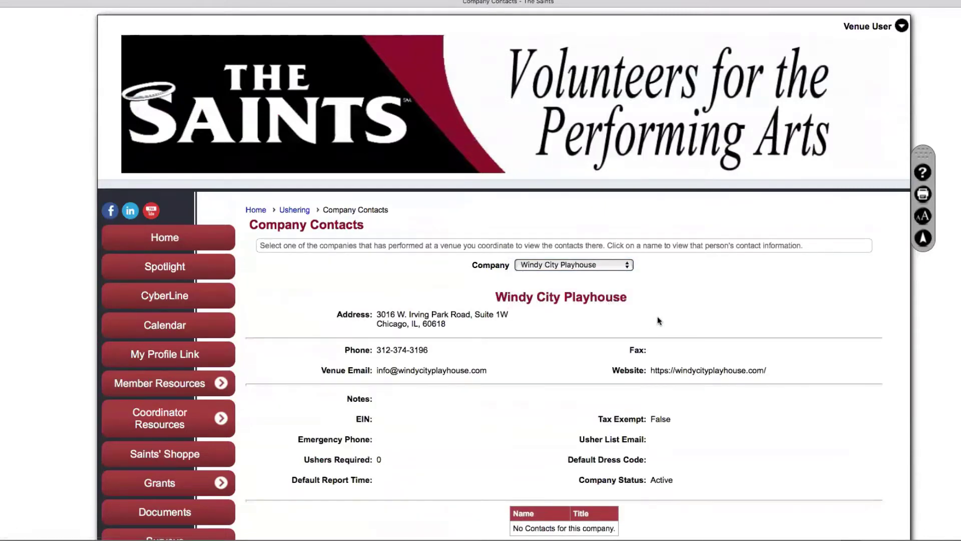
left_click(628, 265)
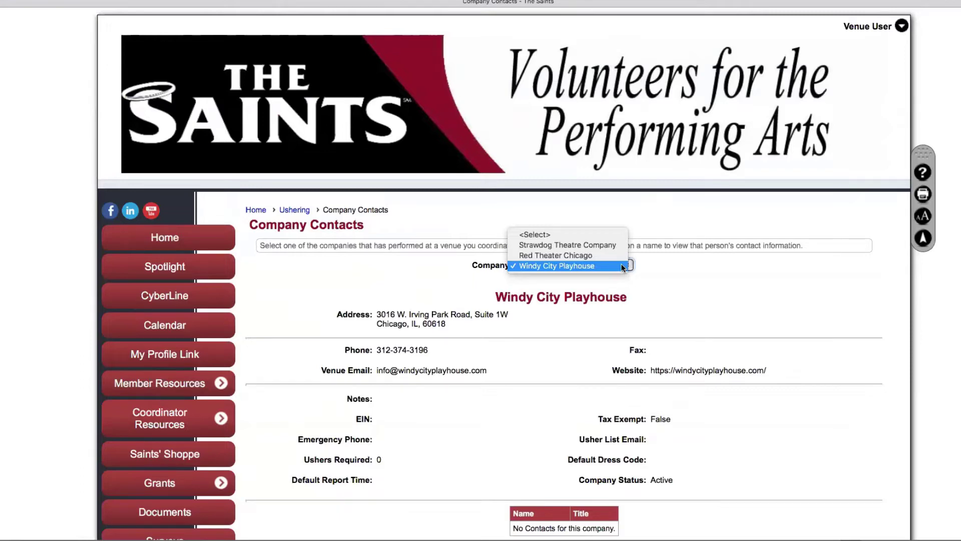
left_click(821, 360)
scroll(809, 357, "down", 4)
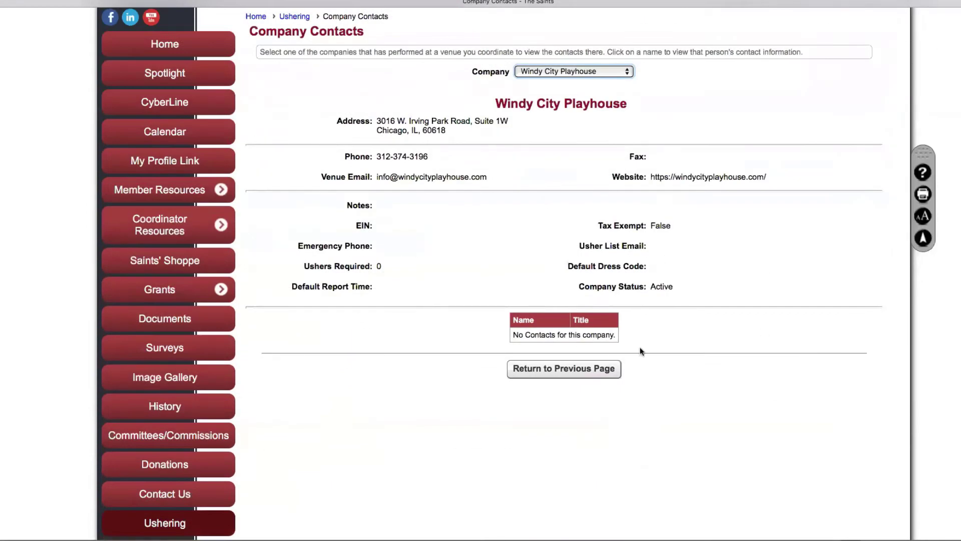
left_click(569, 369)
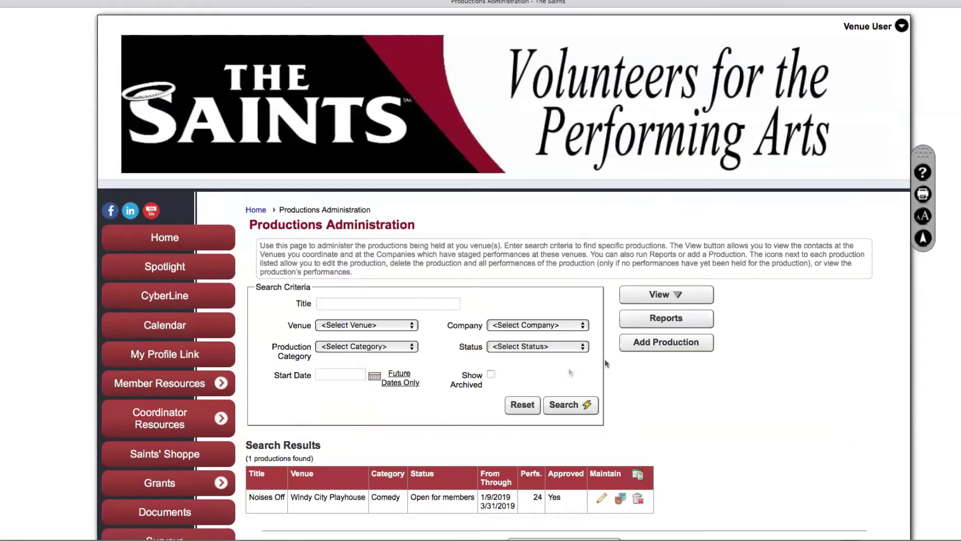
left_click(684, 324)
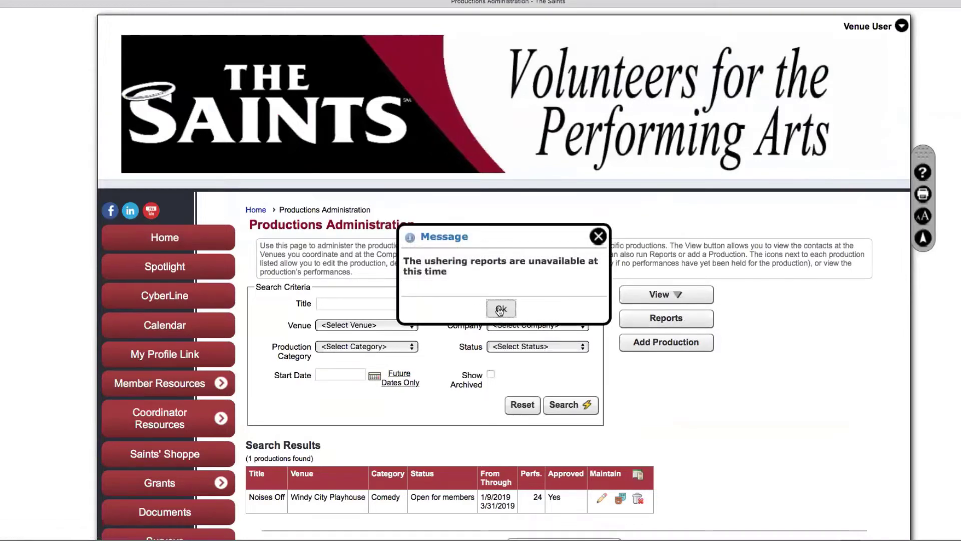
left_click(501, 310)
left_click(501, 309)
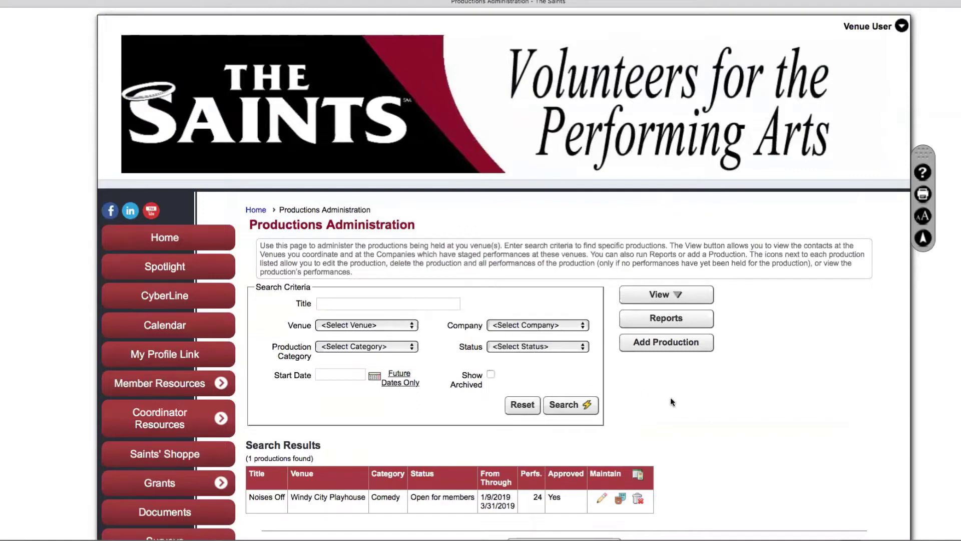
Start a venue-coordinator production titled 'Pirates of Penancez' at Metropolis Performing Arts Centre
left_click(671, 343)
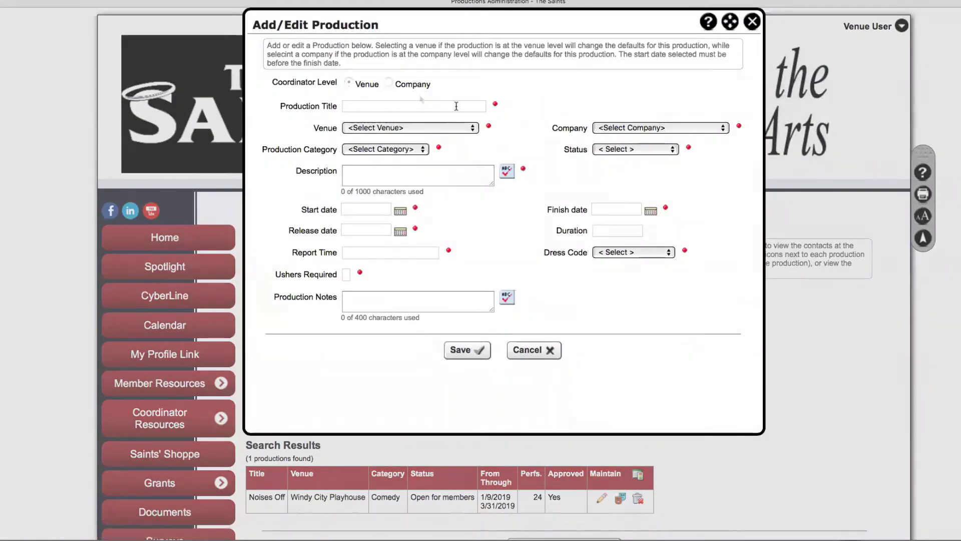
left_click(349, 82)
left_click(384, 106)
type("Pira")
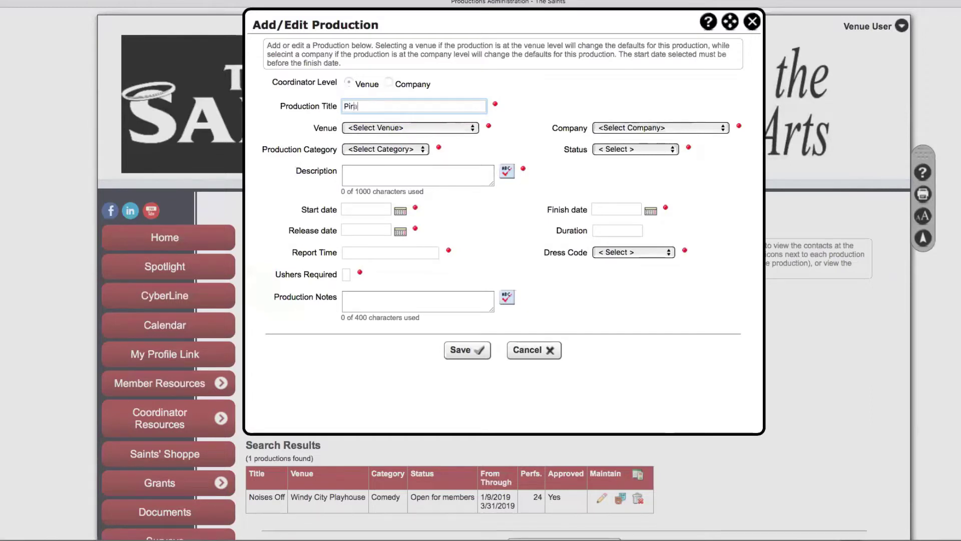
type("tes of Penancez")
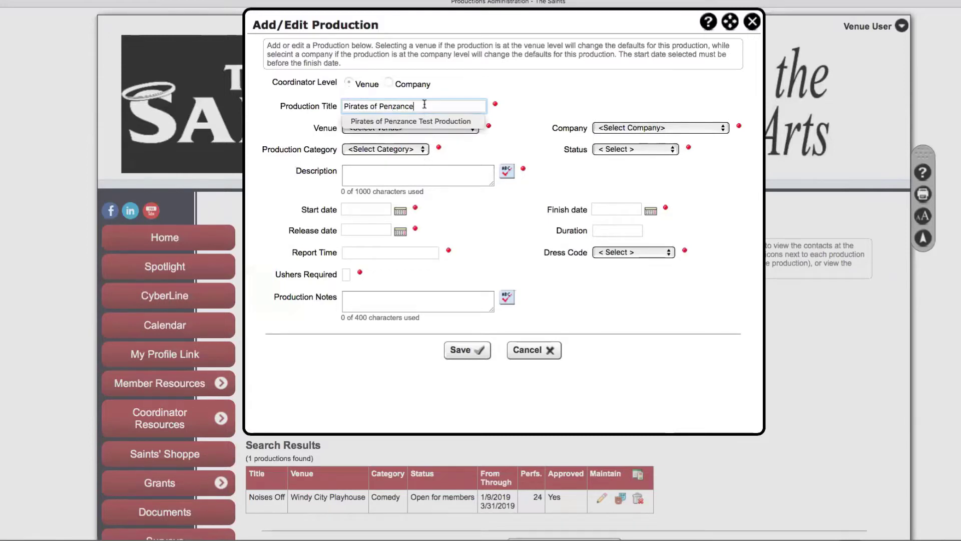
left_click(413, 128)
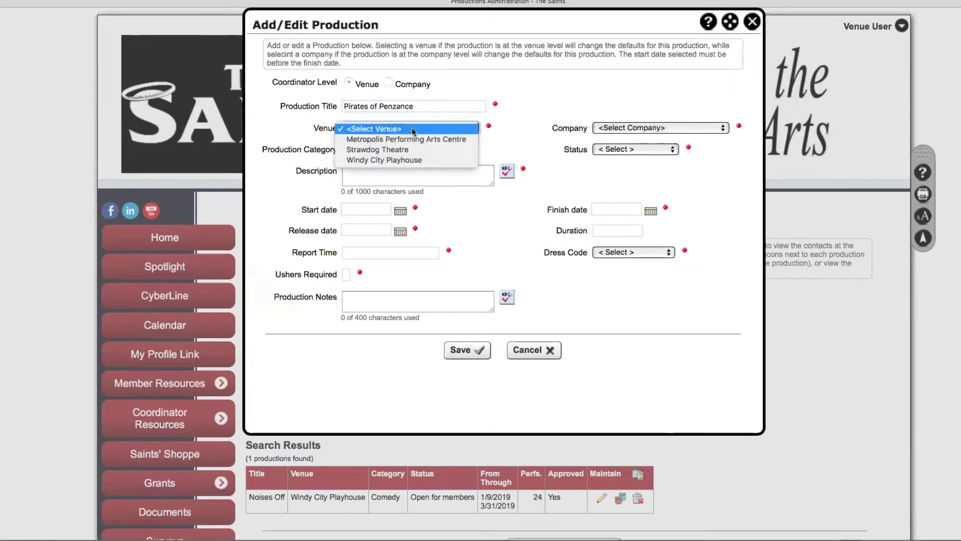
left_click(412, 140)
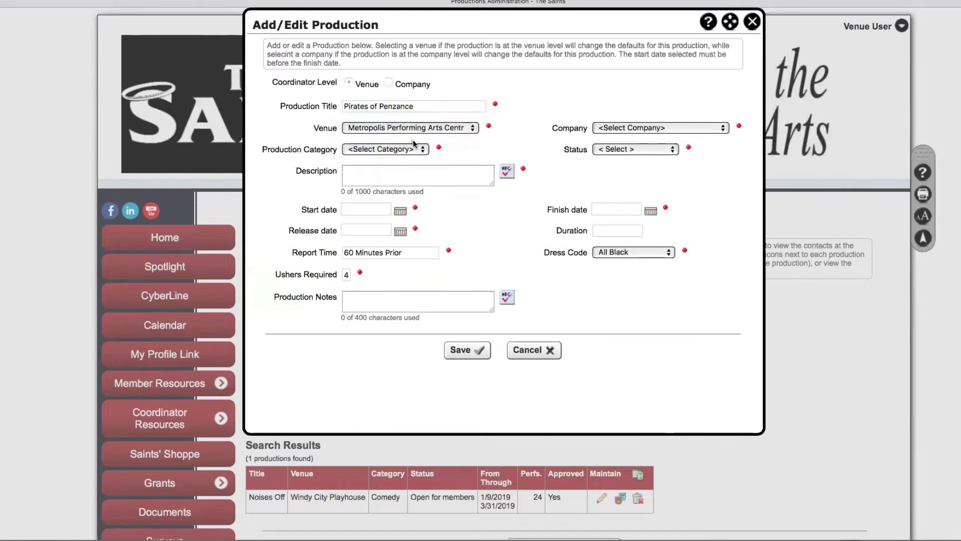
Set the company to Metropolis Performing Arts Centre, category Theater-Musical and status Pending
left_click(714, 128)
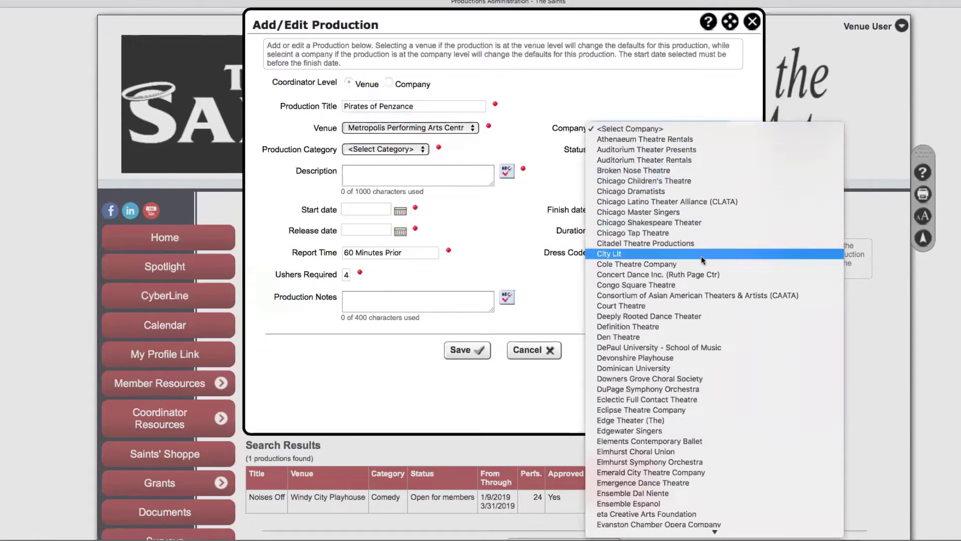
scroll(706, 323, "down", 5)
scroll(704, 318, "down", 12)
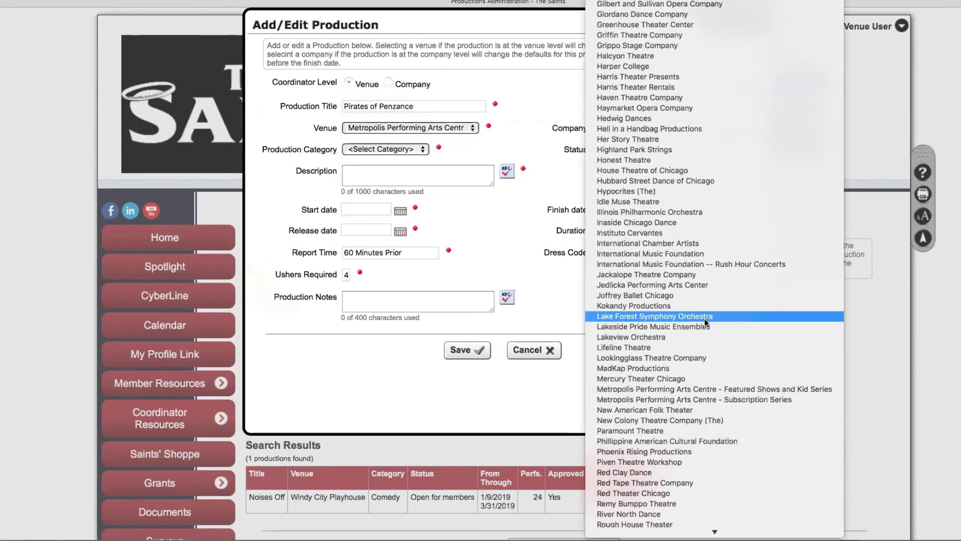
left_click(698, 391)
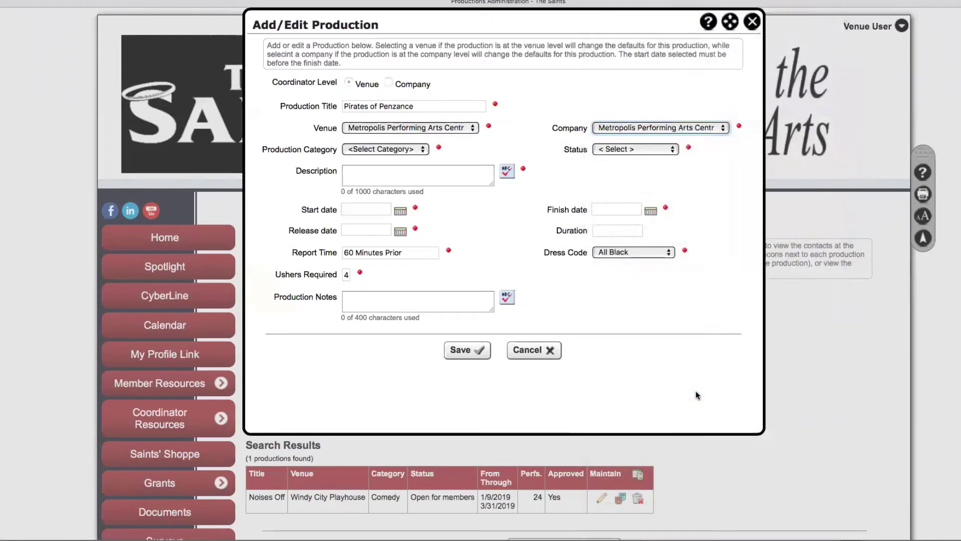
left_click(425, 150)
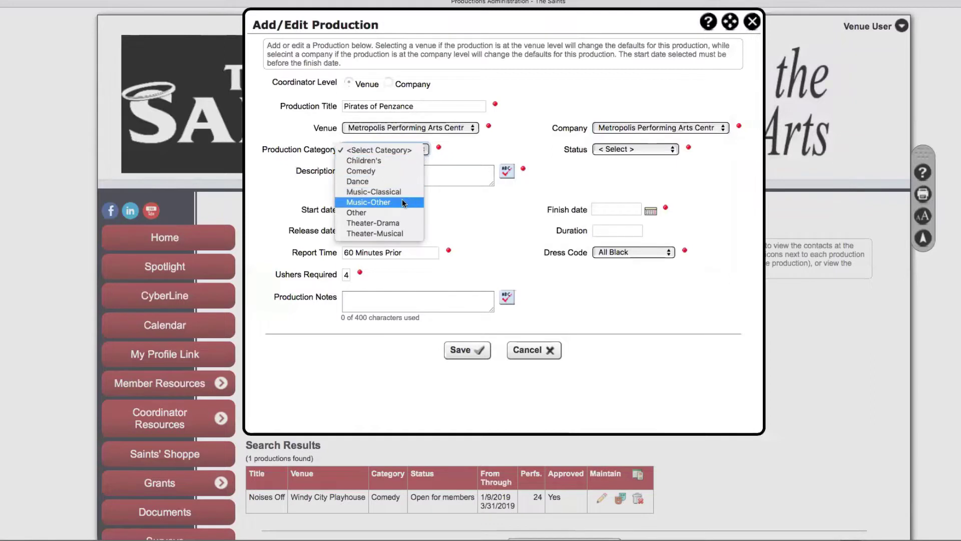
left_click(408, 233)
left_click(674, 149)
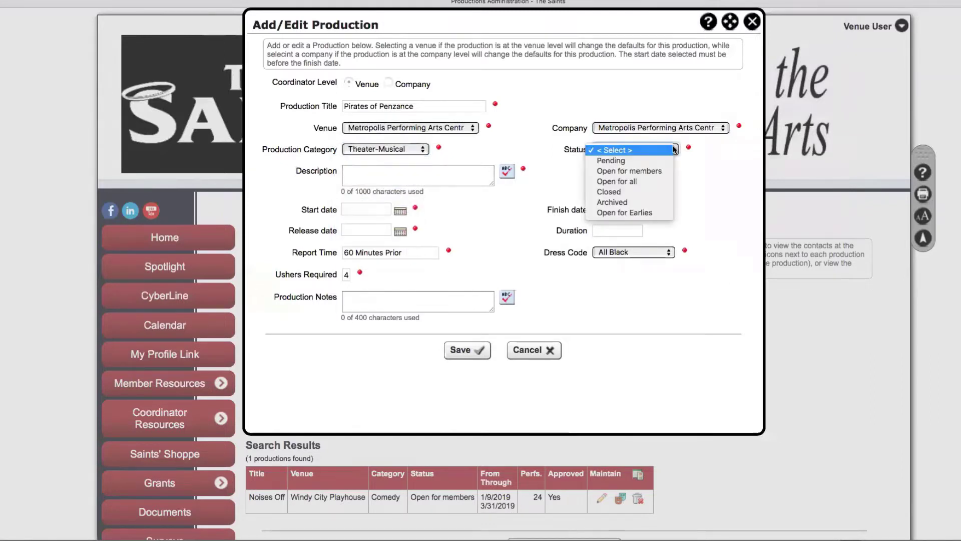
left_click(635, 162)
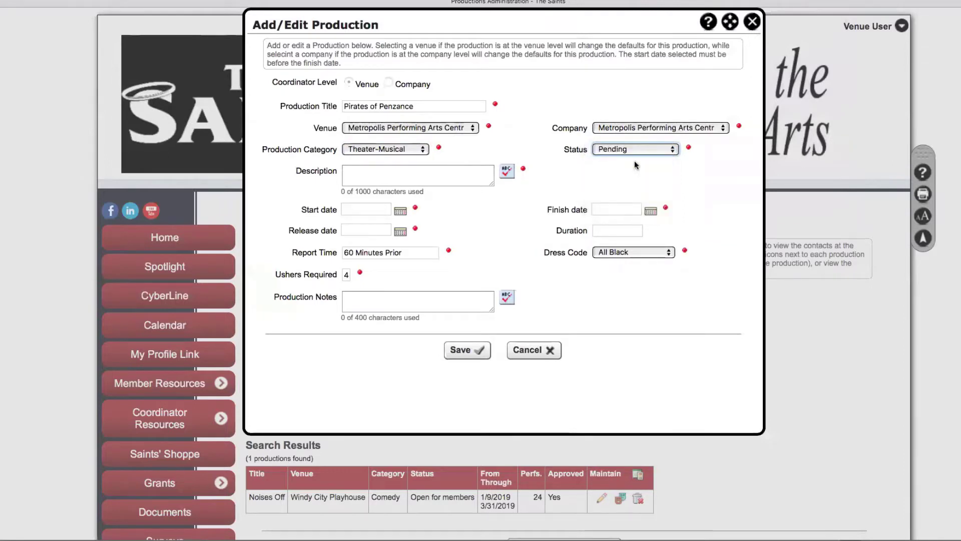
Enter the description, run 10/10/2018–11/15/2018, release date 10/1/2018 and duration '90 min'
left_click(398, 171)
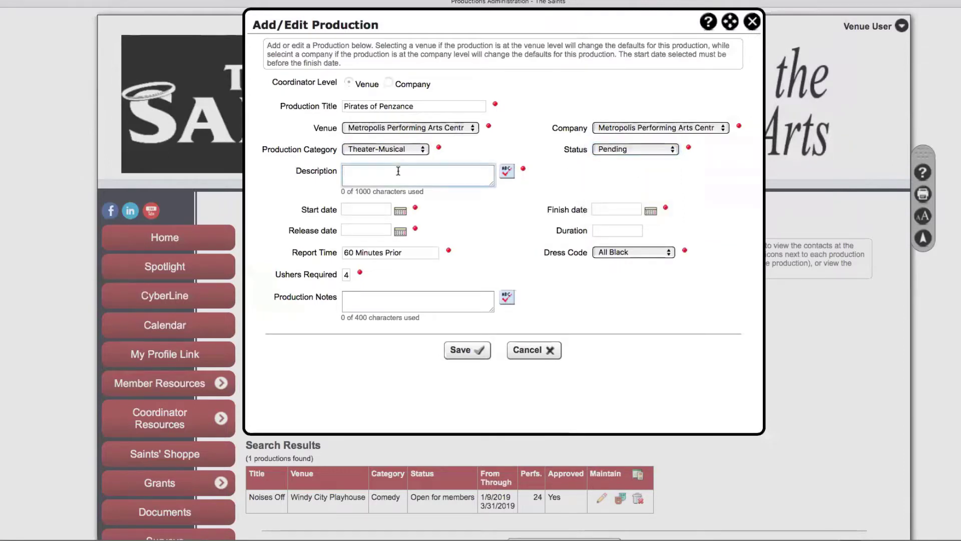
type("Wonderful kids a")
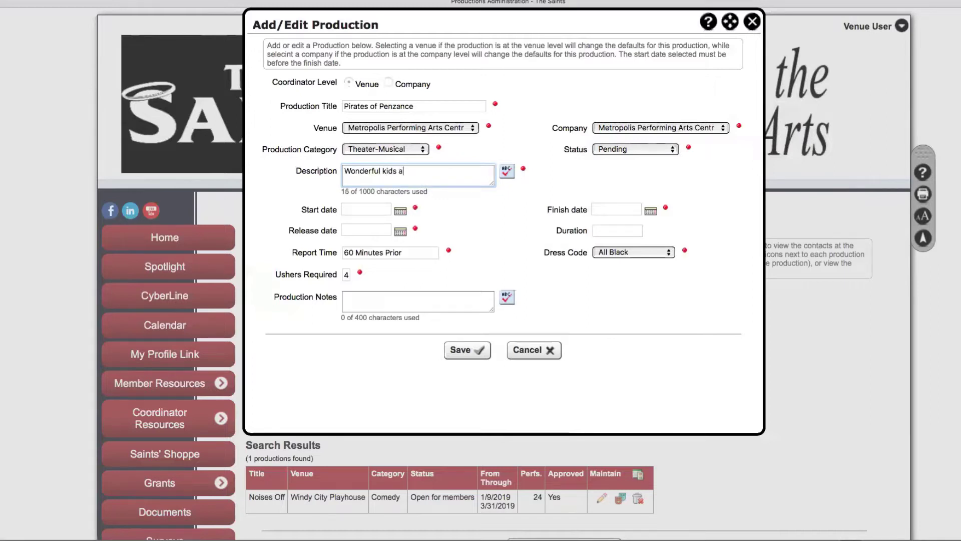
type("dapted show of this c")
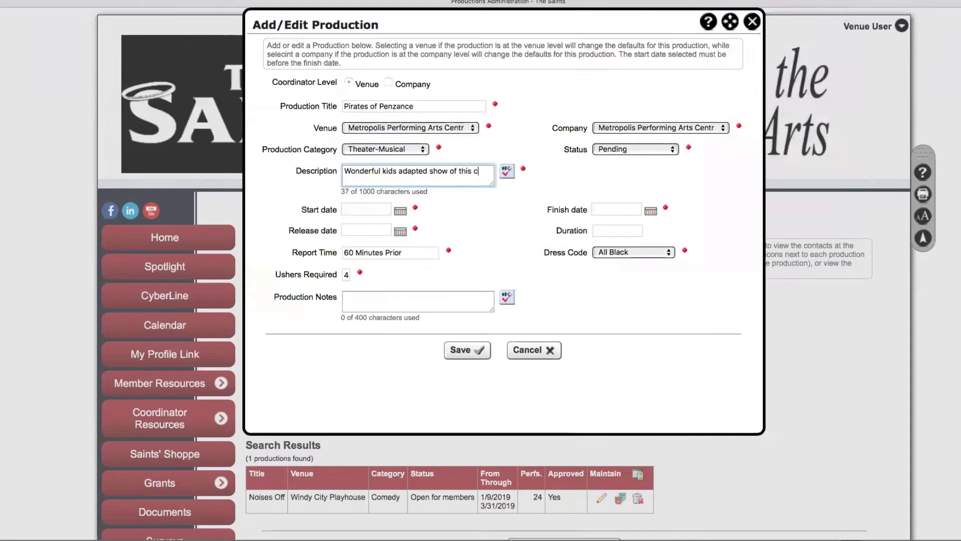
type("lassic musical.")
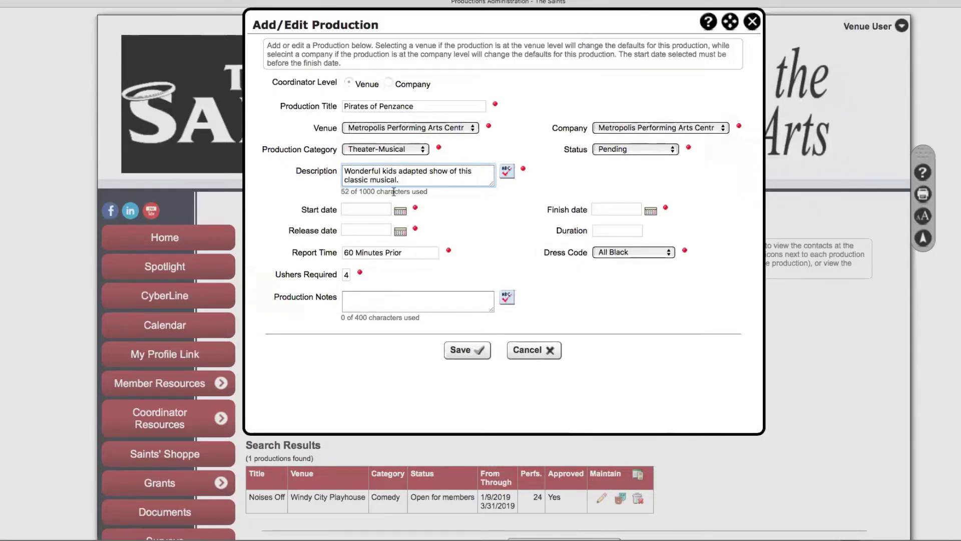
left_click(371, 209)
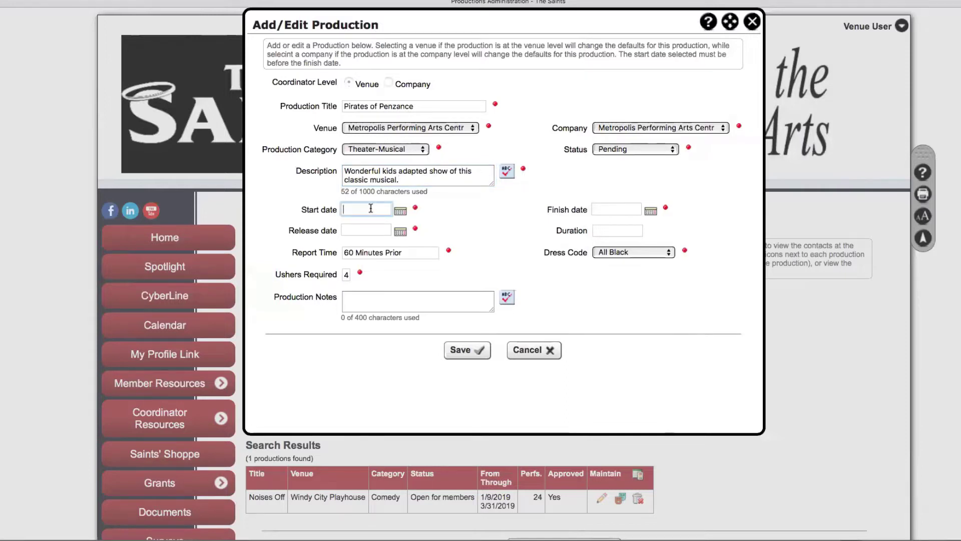
type("10/10/2018")
key("Tab")
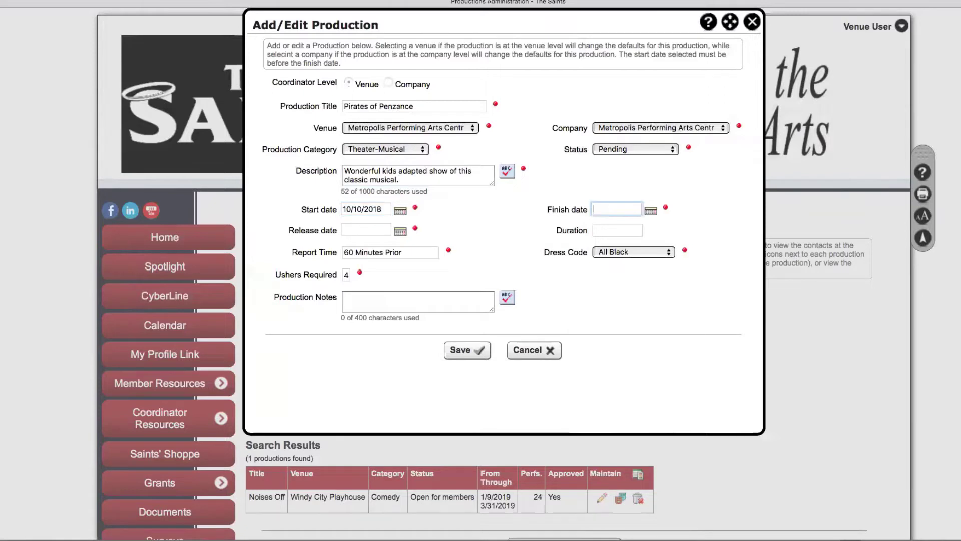
type("11/15/2018")
left_click(366, 229)
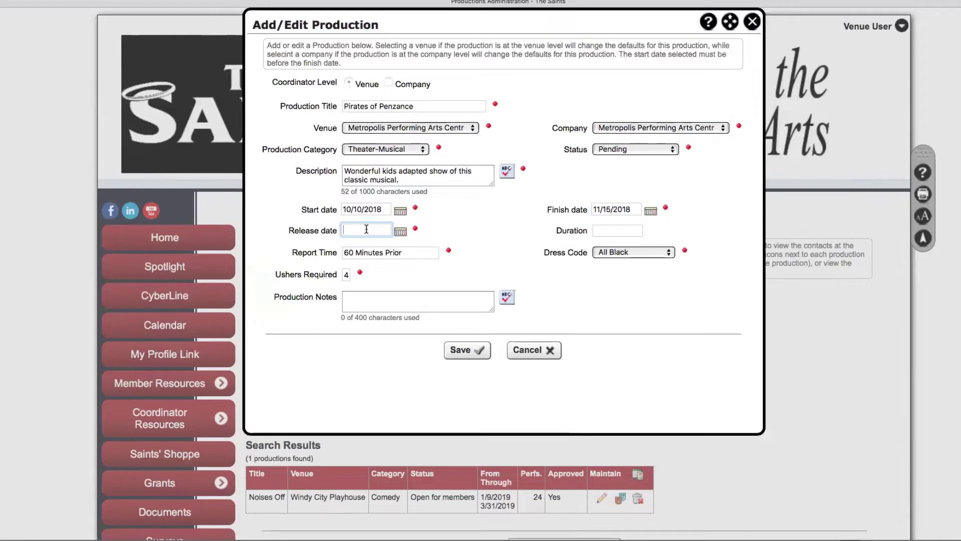
type("10/1/2018")
left_click(624, 230)
type("90 min")
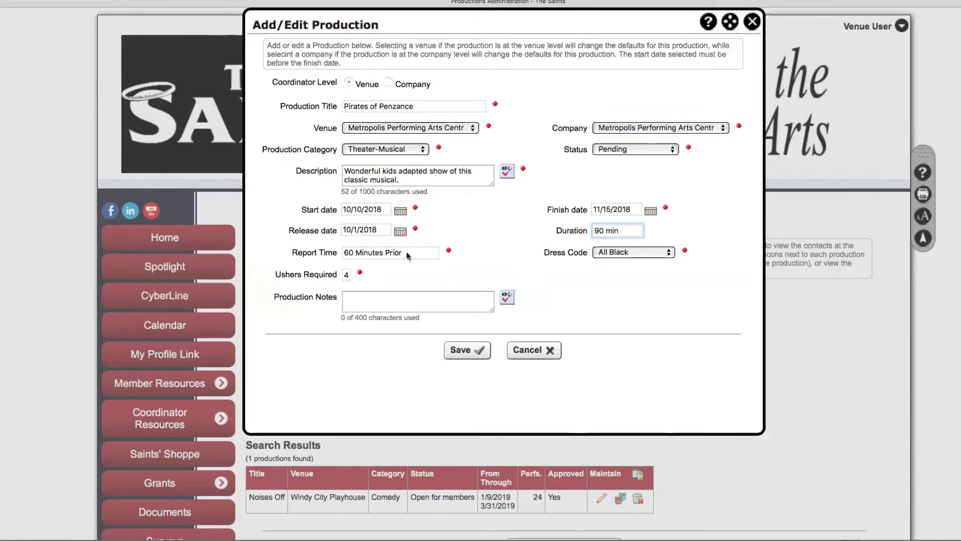
Choose Business Casual dress code, keep 4 ushers, add the note 'Lots of kids.' and save
left_click(665, 251)
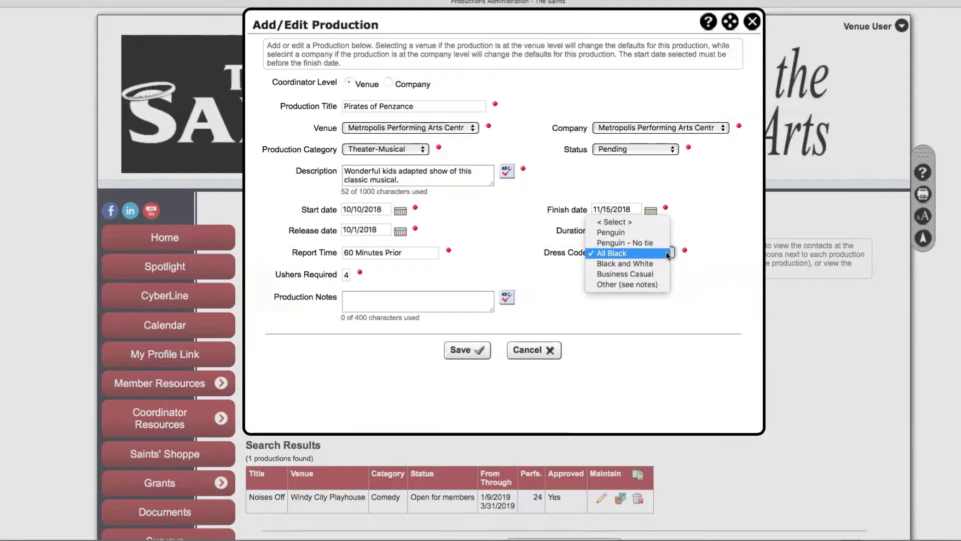
left_click(640, 274)
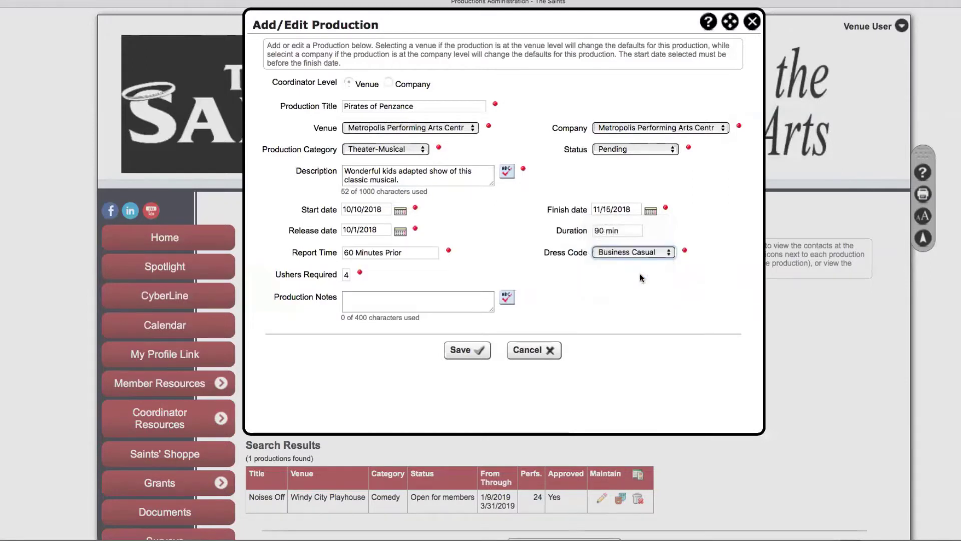
double_click(347, 275)
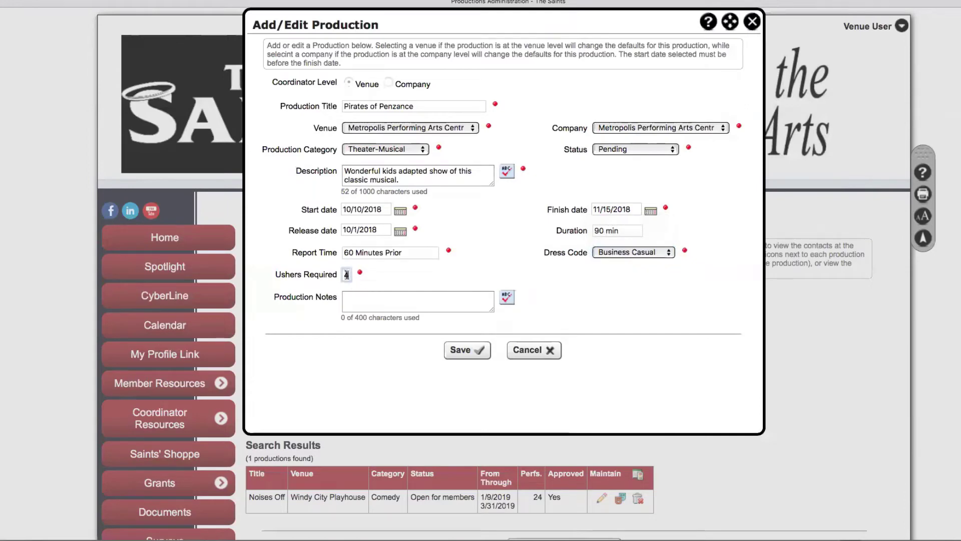
left_click(399, 296)
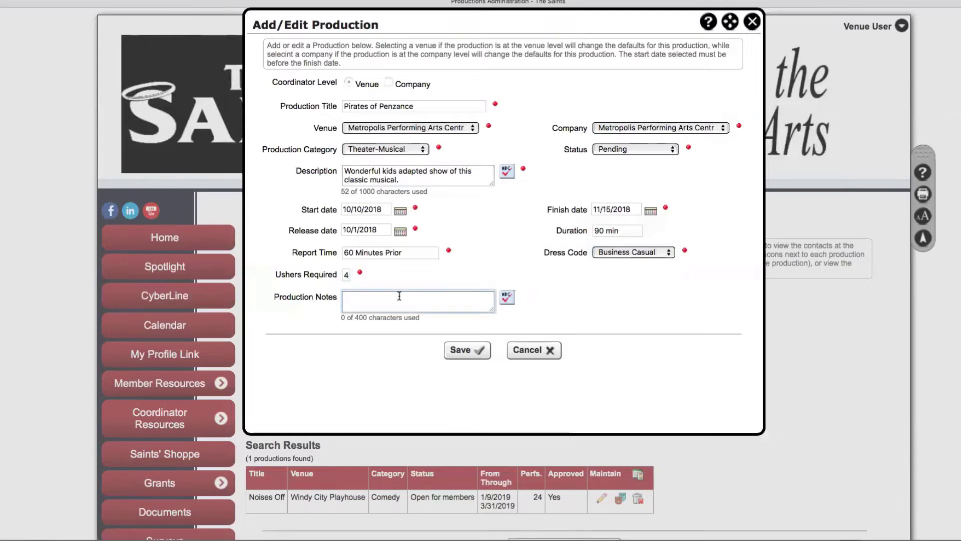
type("Lots of kids.")
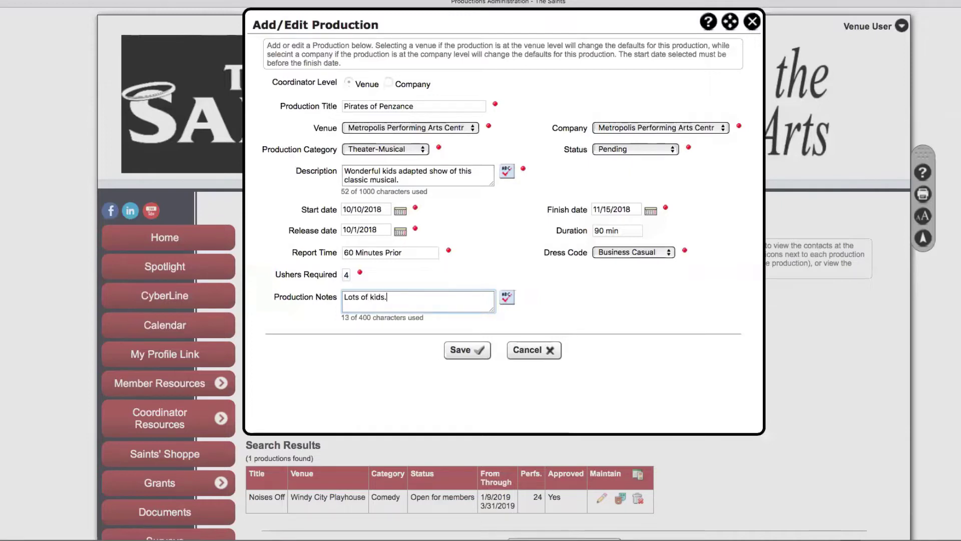
left_click(469, 350)
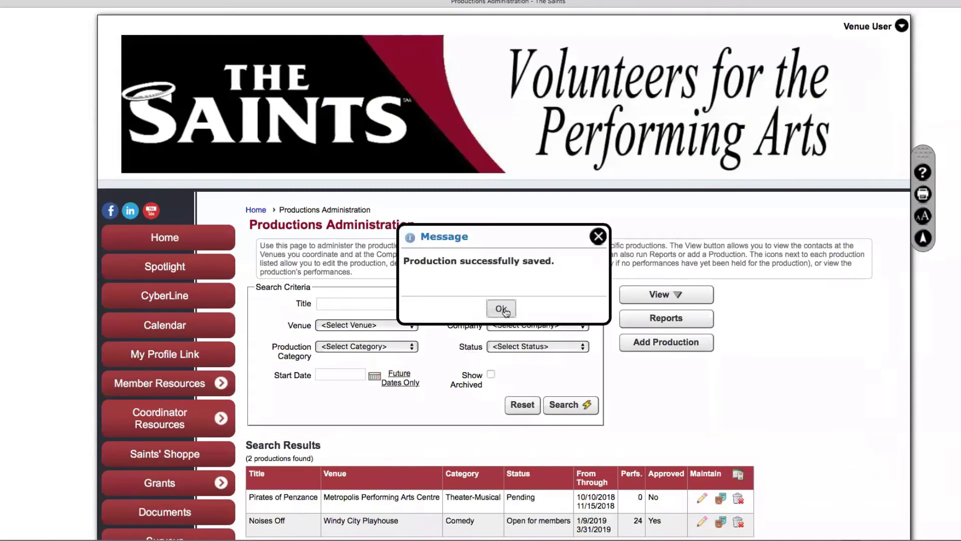
Dismiss the save message and scroll to the results showing Pirates of Penzance Pending with 0 performances
left_click(502, 309)
scroll(845, 396, "down", 5)
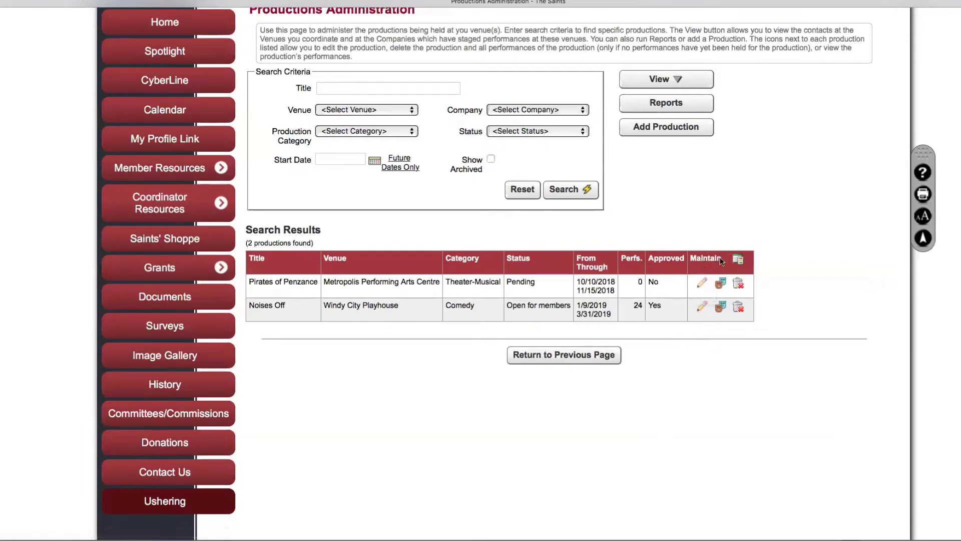
mouse_move(738, 260)
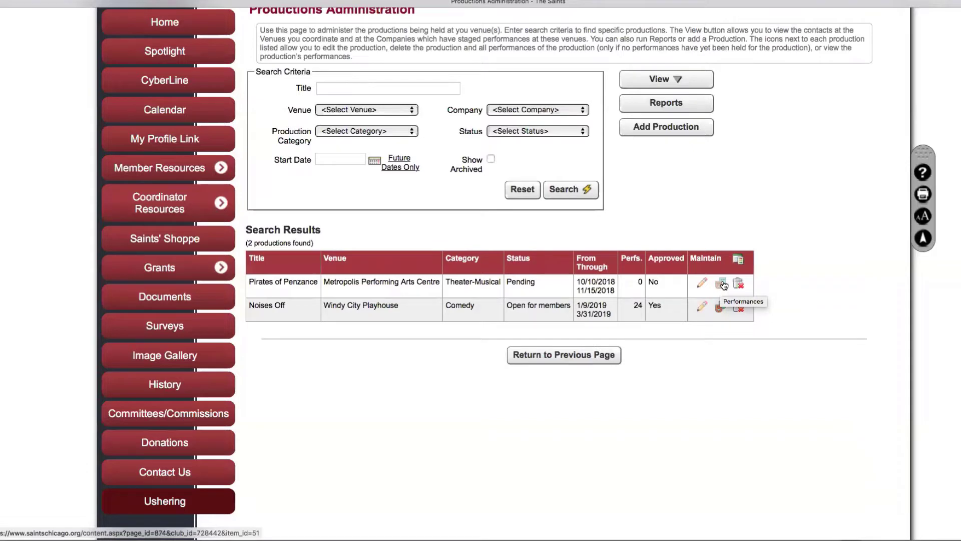
Open Pirates of Penzance's empty performance list and begin a new performance dated 10/10/2018
left_click(723, 284)
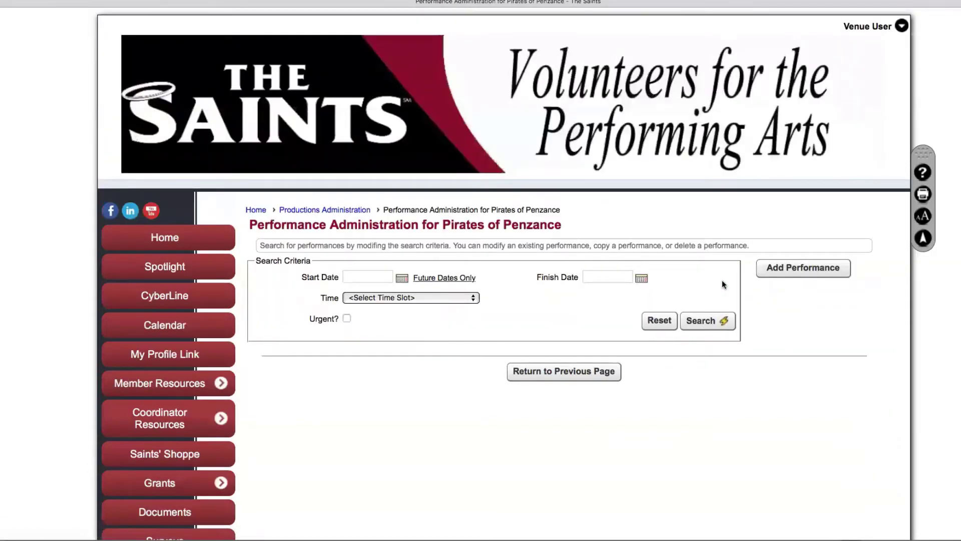
left_click(705, 323)
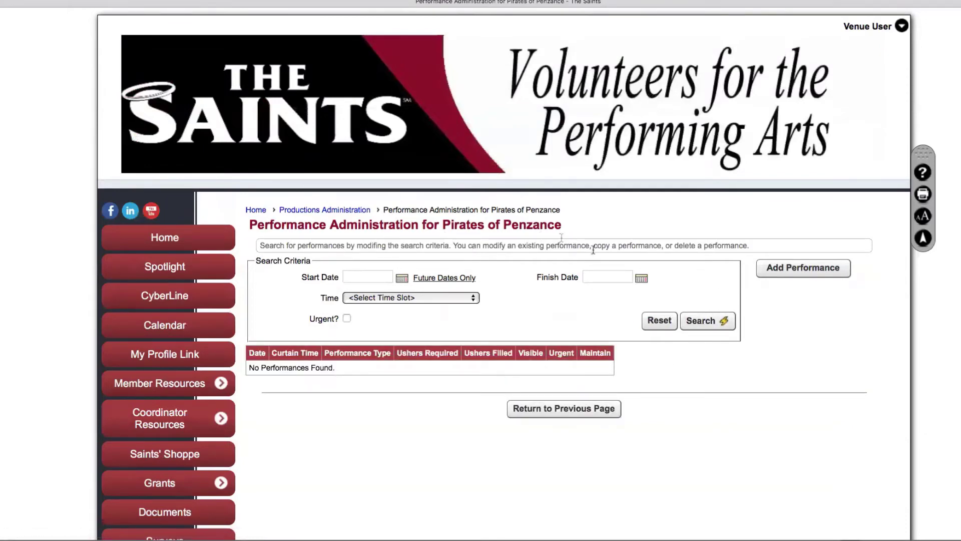
left_click(803, 270)
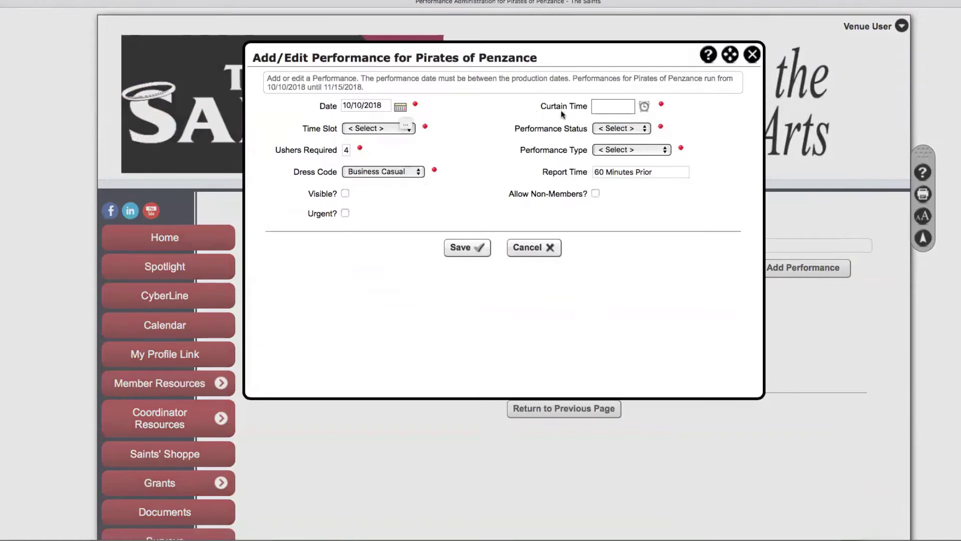
Set the curtain time to 2:00 PM, the time slot to Matinee and status to Scheduled
left_click(613, 106)
type("4")
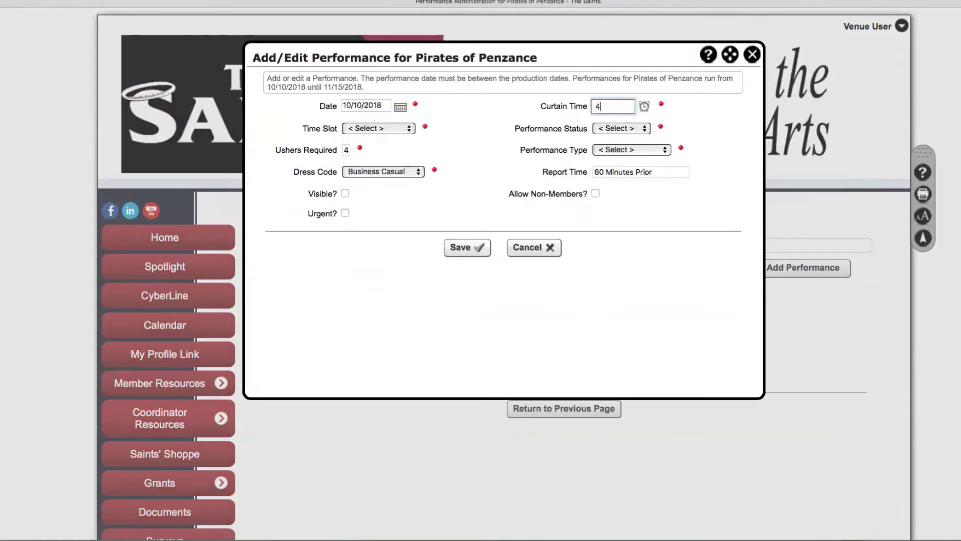
type(":00 PM")
left_click(411, 129)
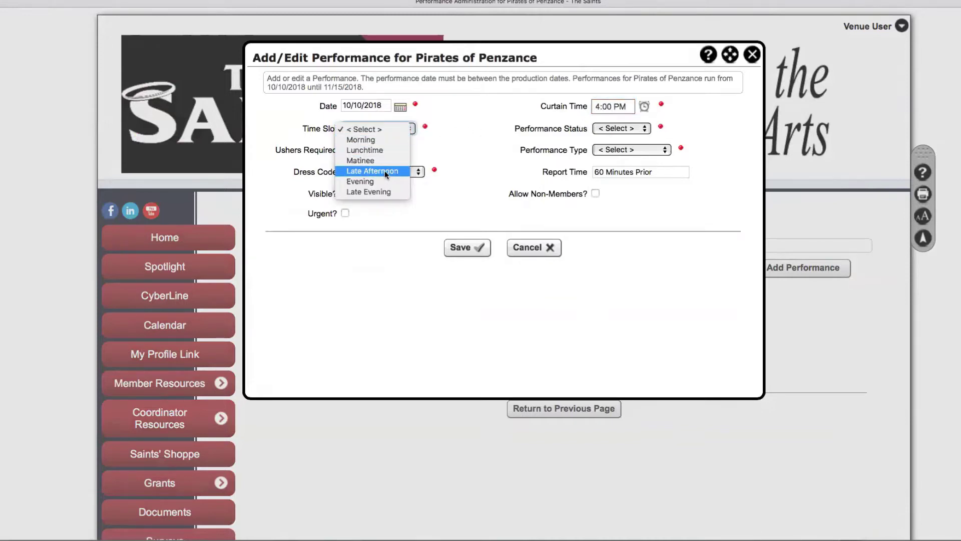
left_click(353, 162)
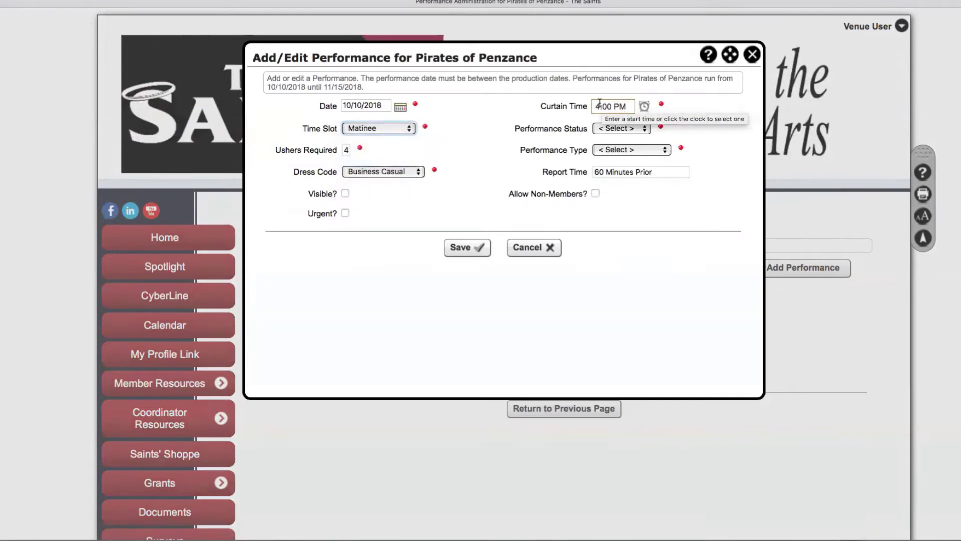
left_click_drag(600, 105, 594, 106)
type("2")
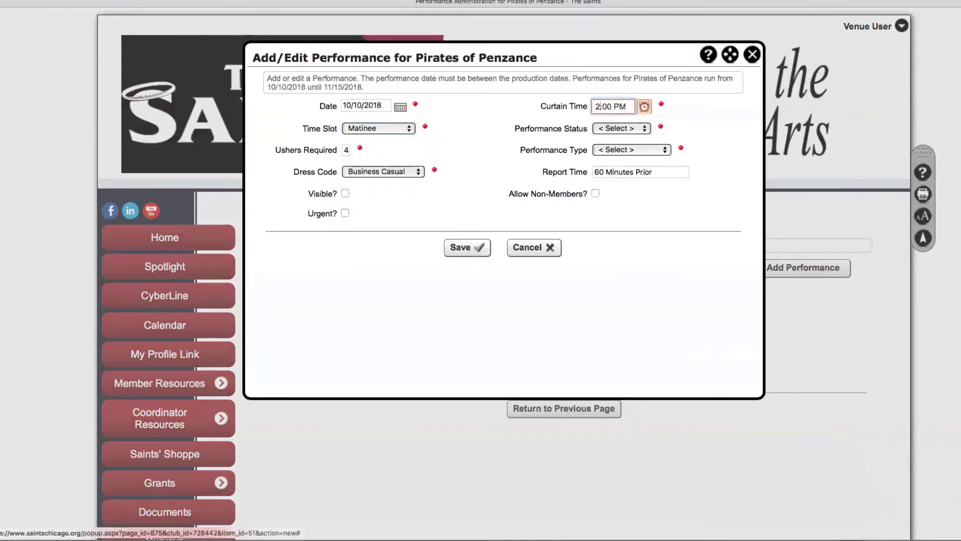
left_click(645, 128)
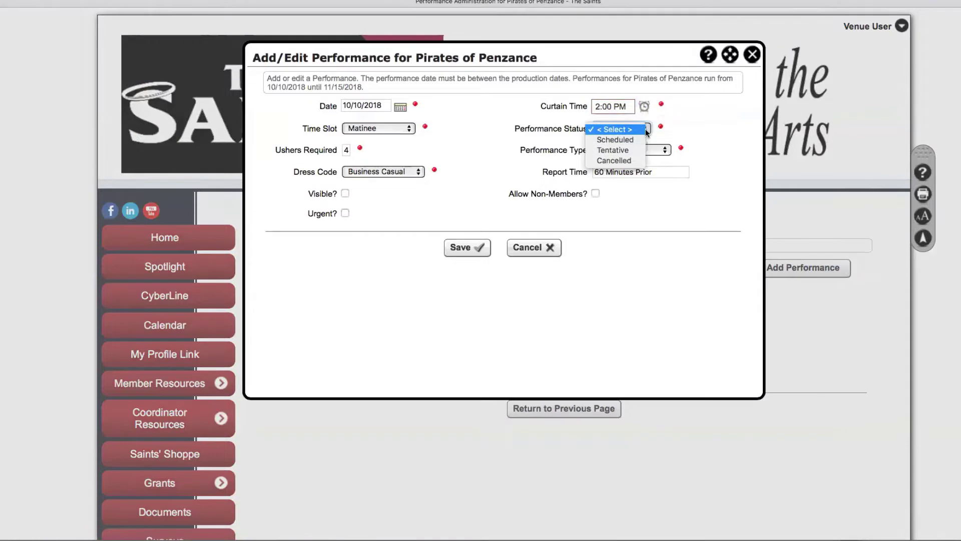
left_click(637, 138)
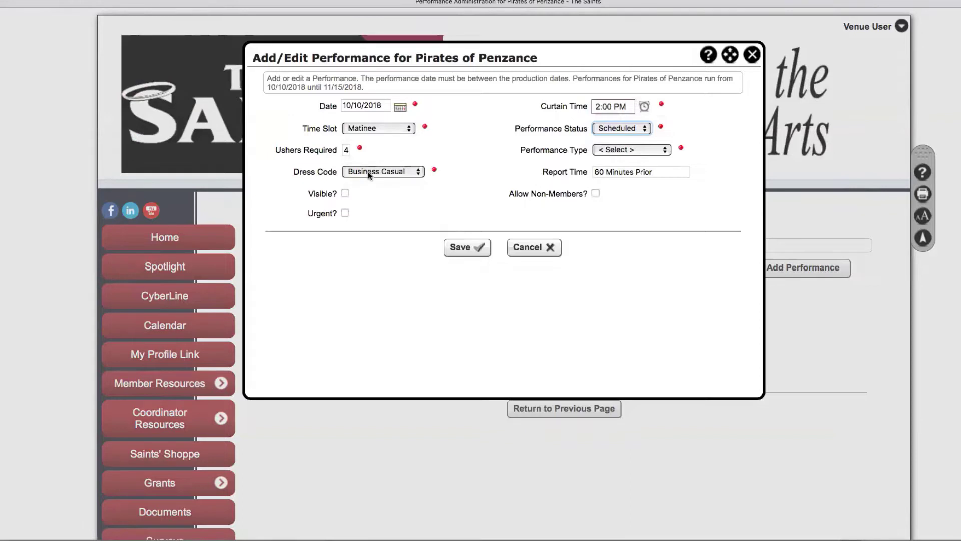
Make the performance type Preview and mark the performance visible to members
left_click(656, 151)
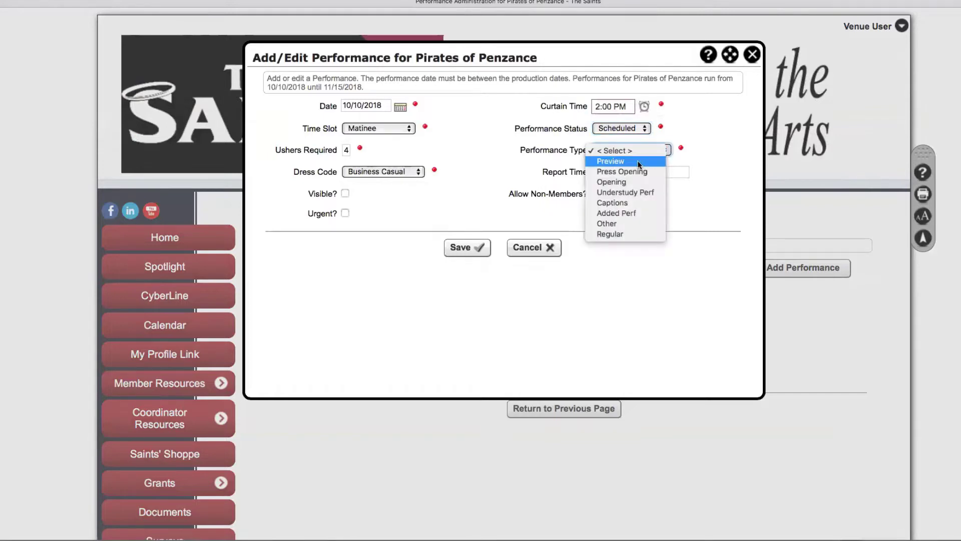
left_click(639, 163)
left_click(661, 151)
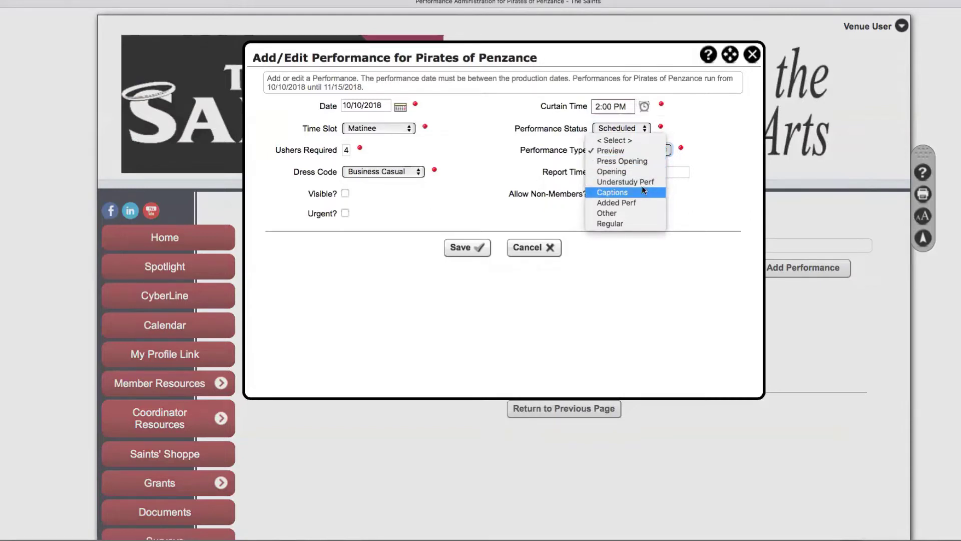
left_click(624, 220)
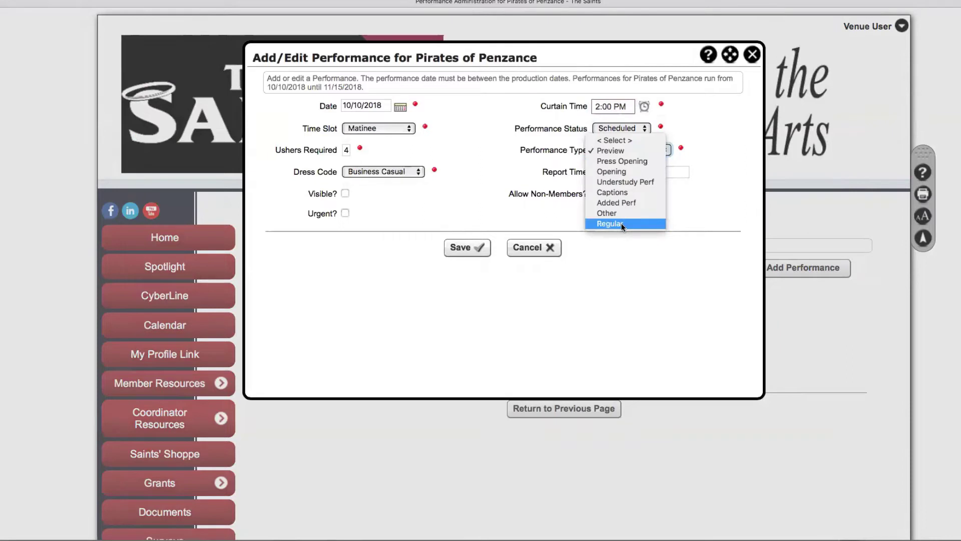
left_click(723, 152)
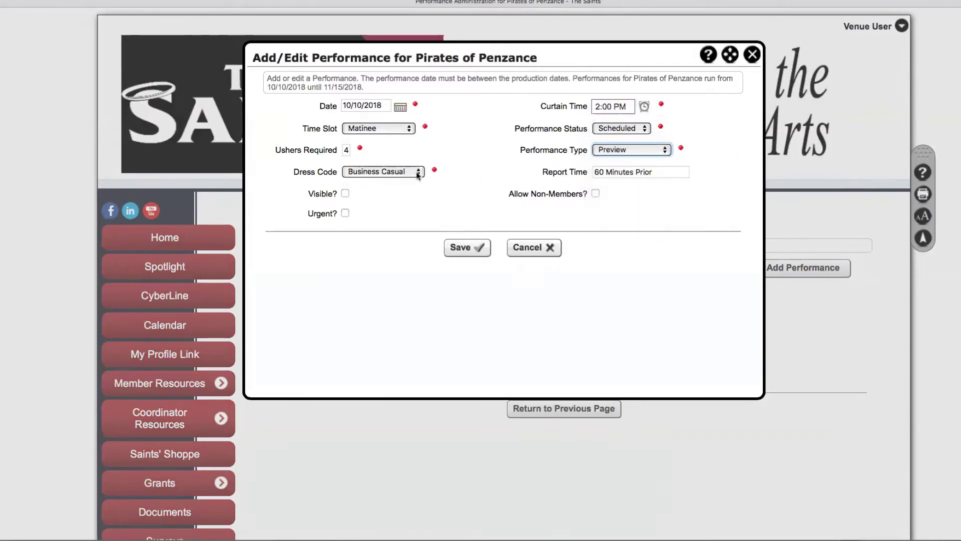
left_click(345, 193)
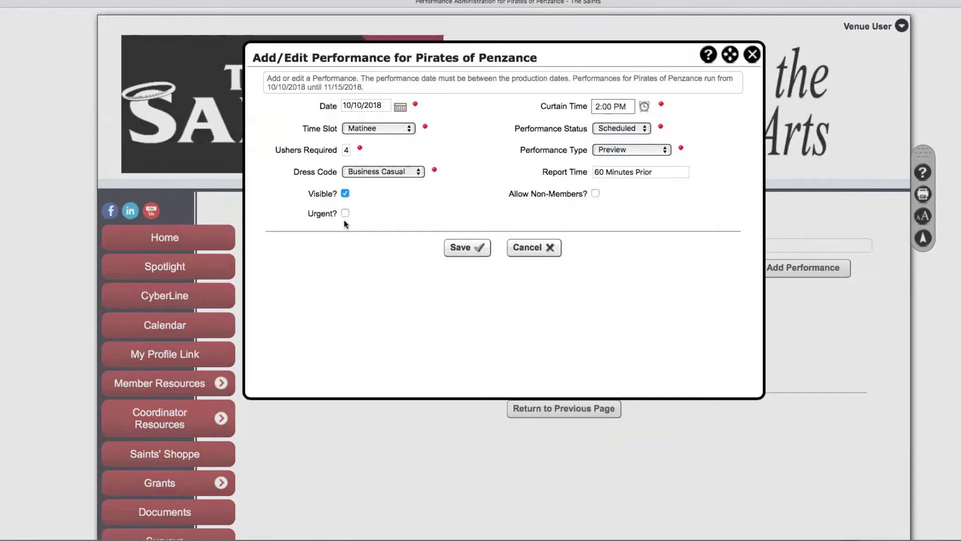
Keep the date 10/10/2018, save the performance and list the production's performances
left_click(401, 106)
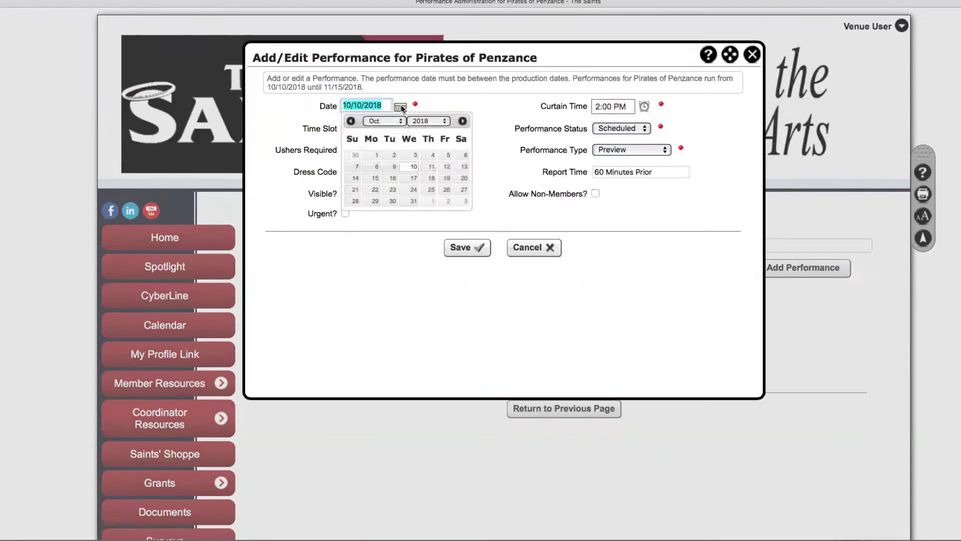
left_click(412, 166)
left_click(461, 247)
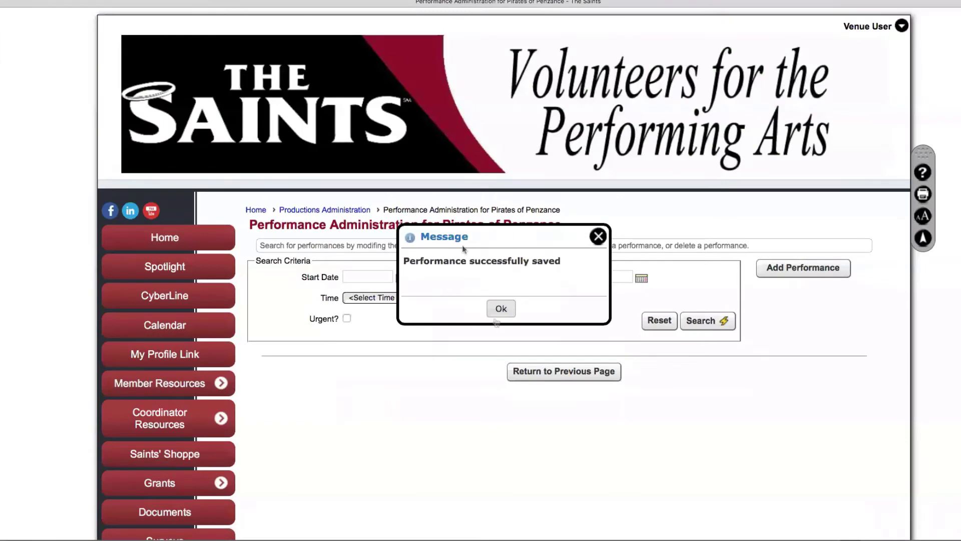
left_click(500, 310)
left_click(700, 326)
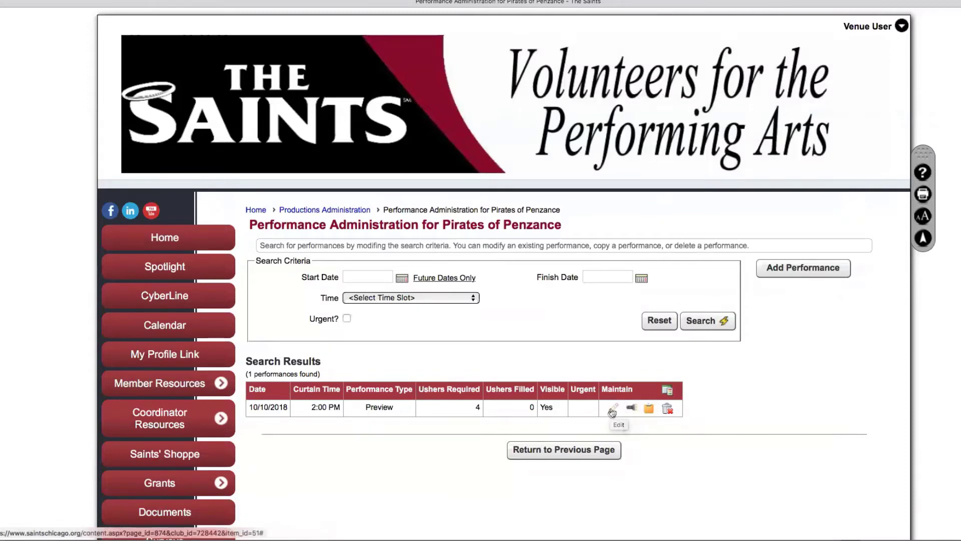
left_click(611, 410)
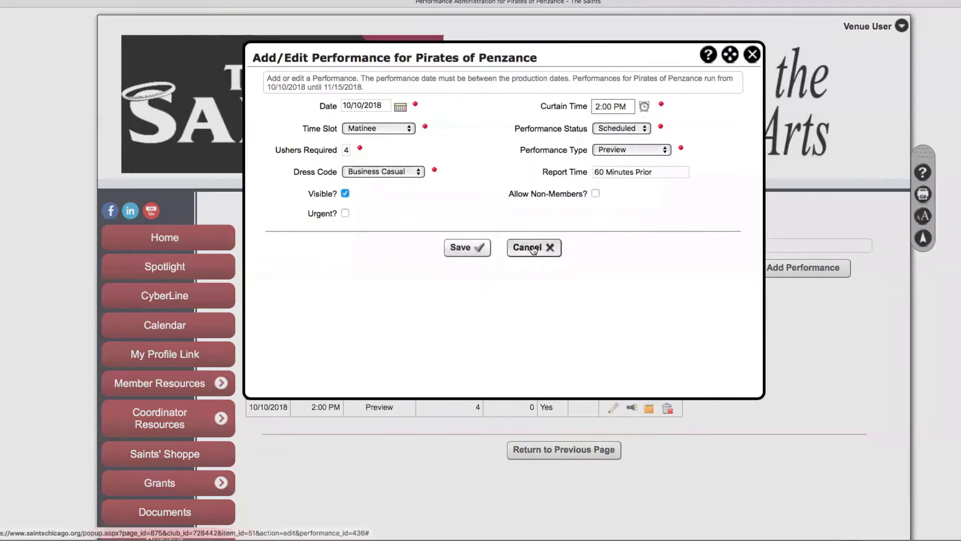
left_click(533, 250)
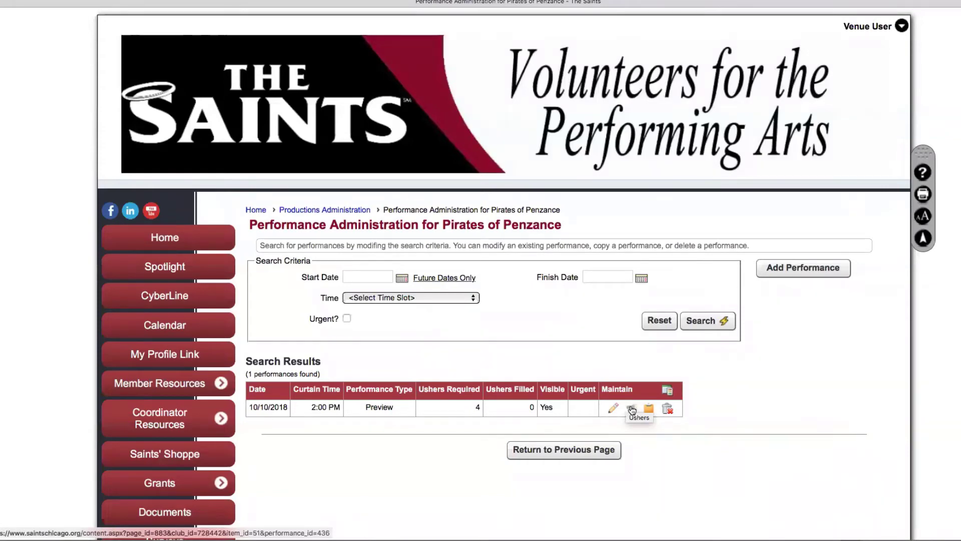
left_click(631, 409)
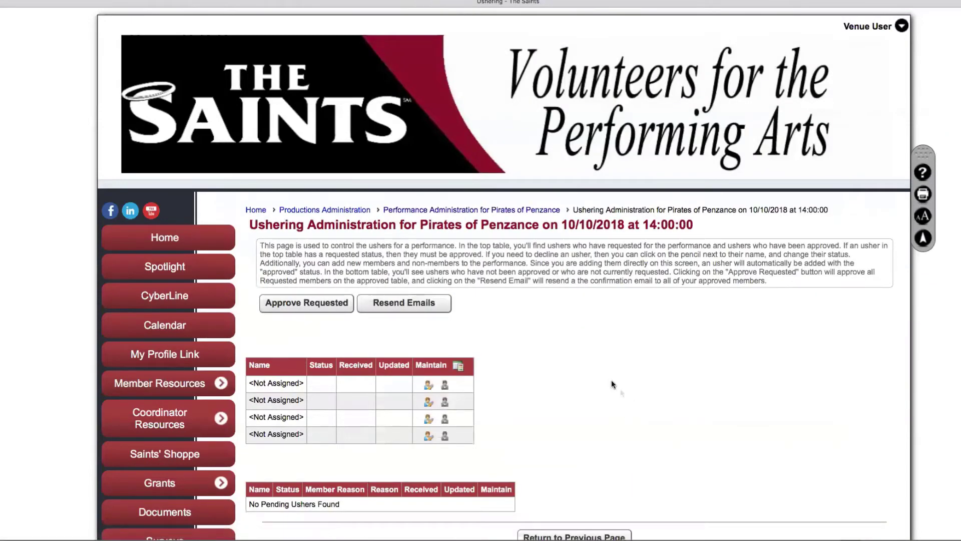
scroll(611, 381, "down", 5)
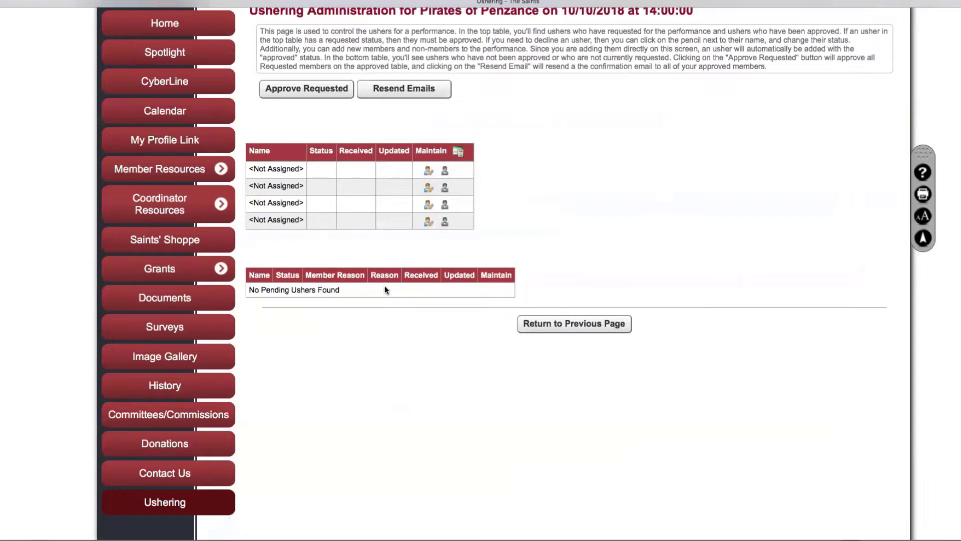
left_click(560, 323)
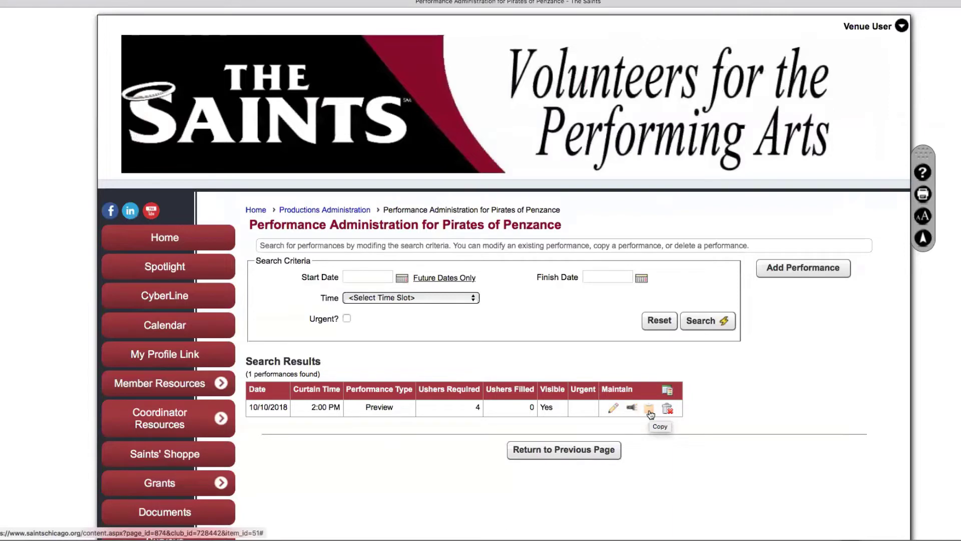
Copy the 10/10/2018 performance to 10/11/2018 and check the copy's ushers page
left_click(649, 410)
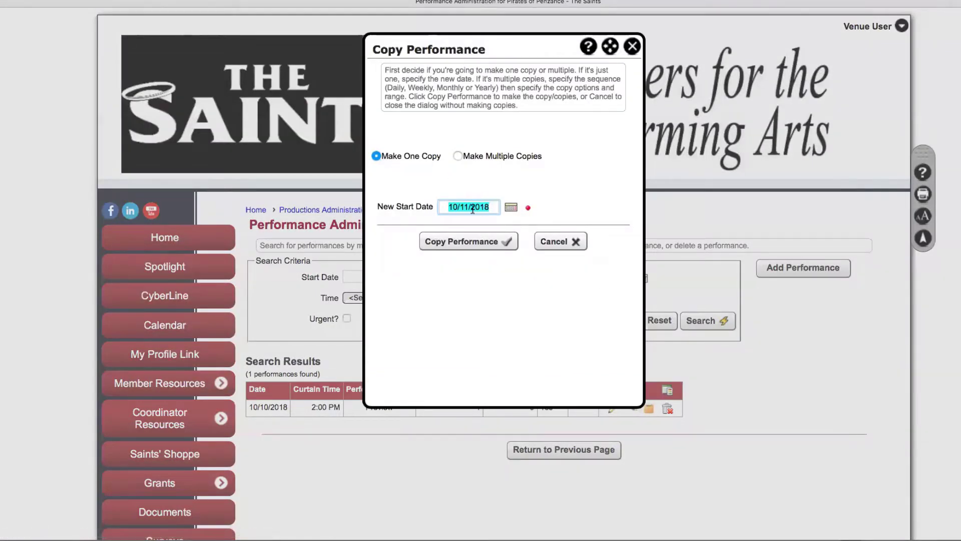
left_click(465, 240)
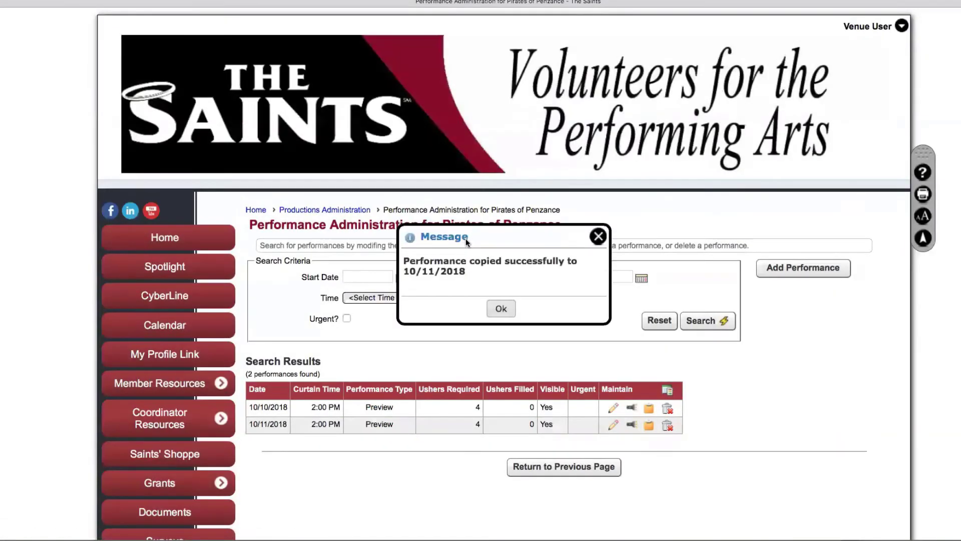
left_click(500, 309)
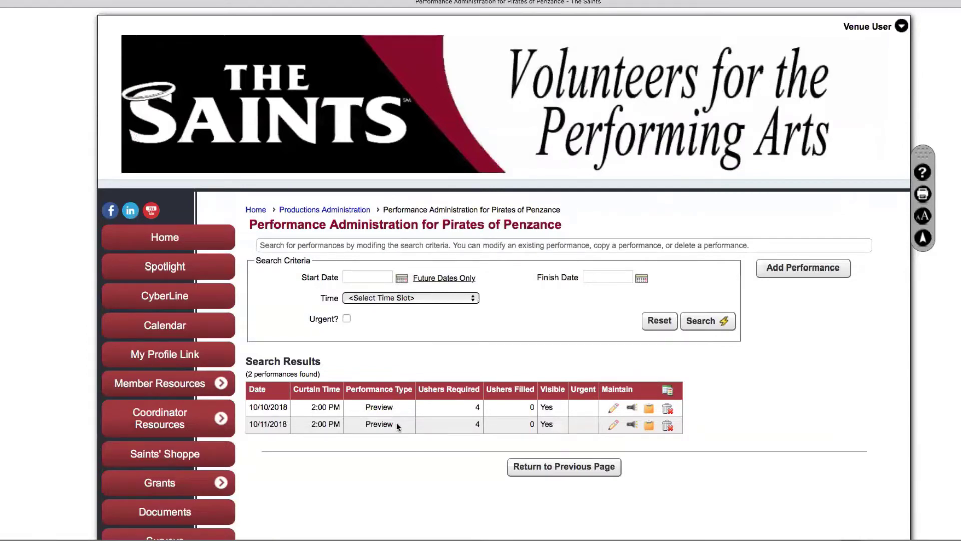
left_click(632, 426)
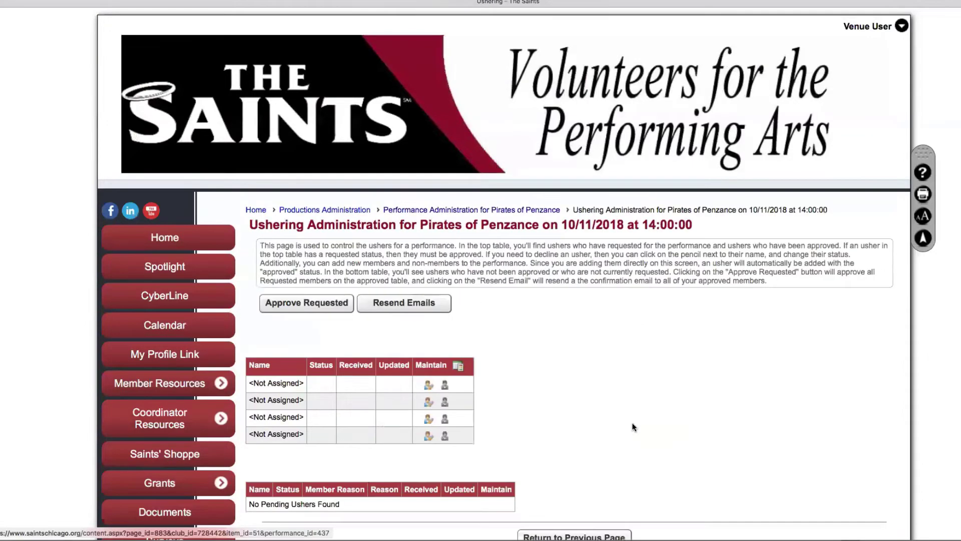
left_click(550, 210)
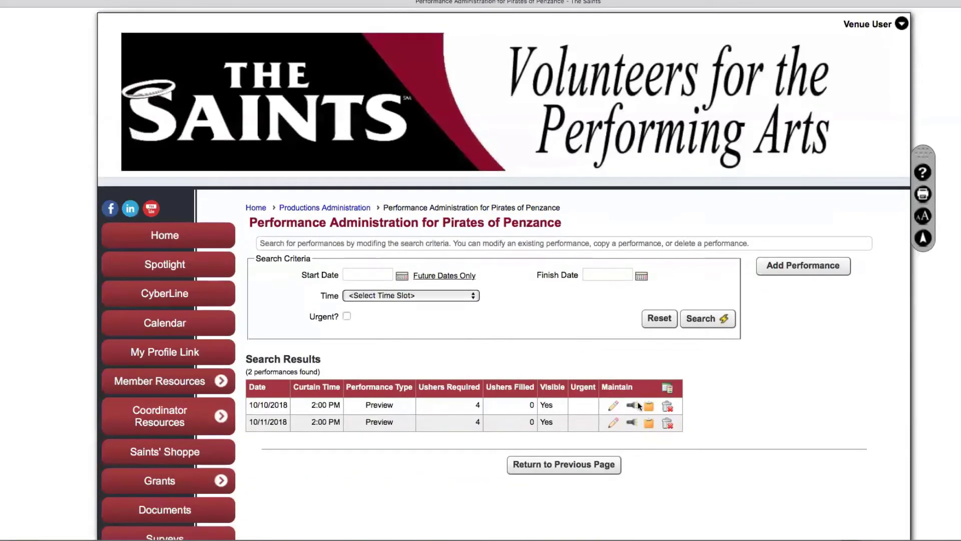
Make 10 daily copies every 2 days starting from 10/12/2018
left_click(649, 424)
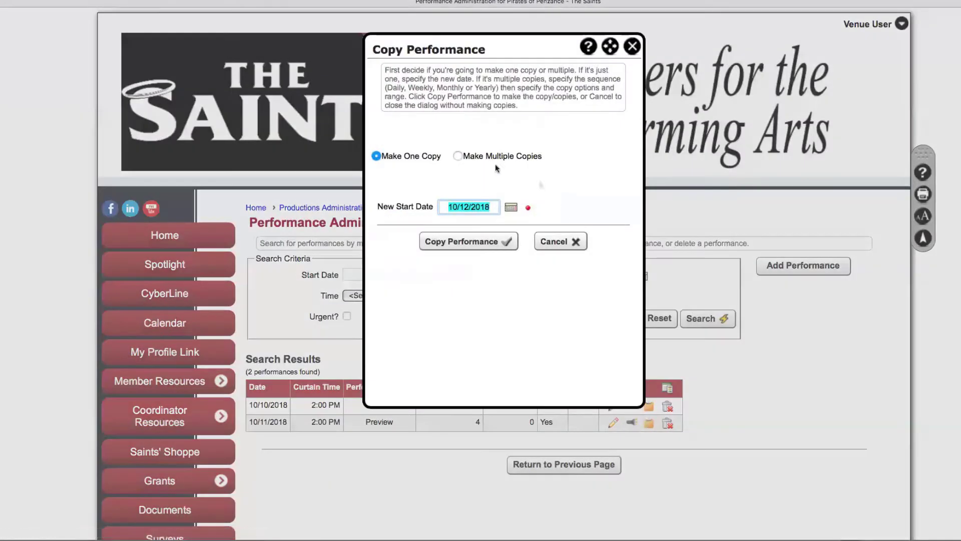
left_click(458, 156)
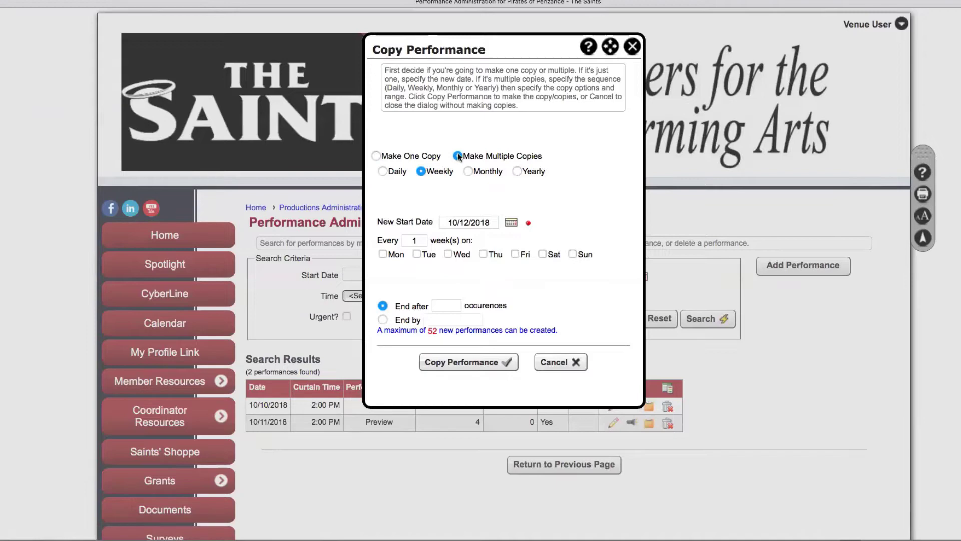
left_click(383, 172)
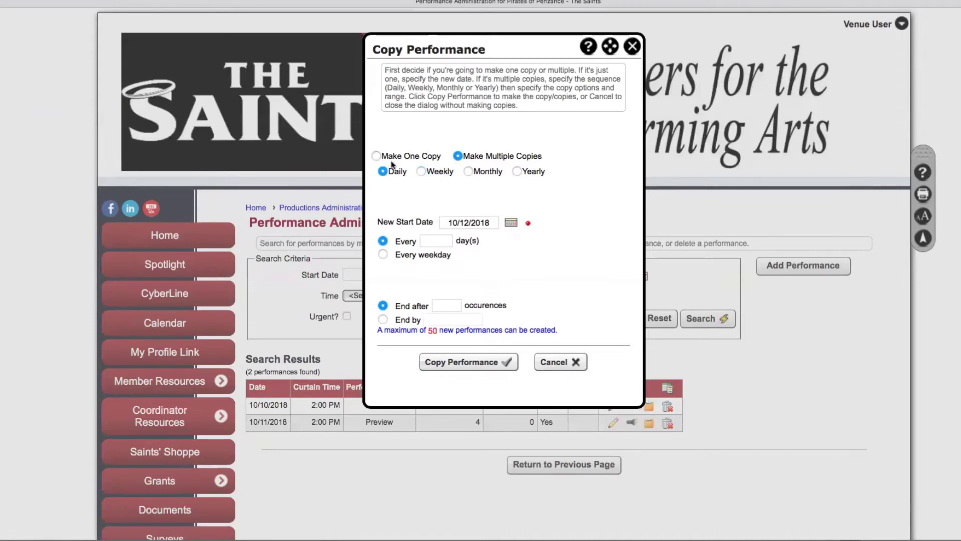
left_click(438, 240)
type("2")
left_click(452, 305)
type("10")
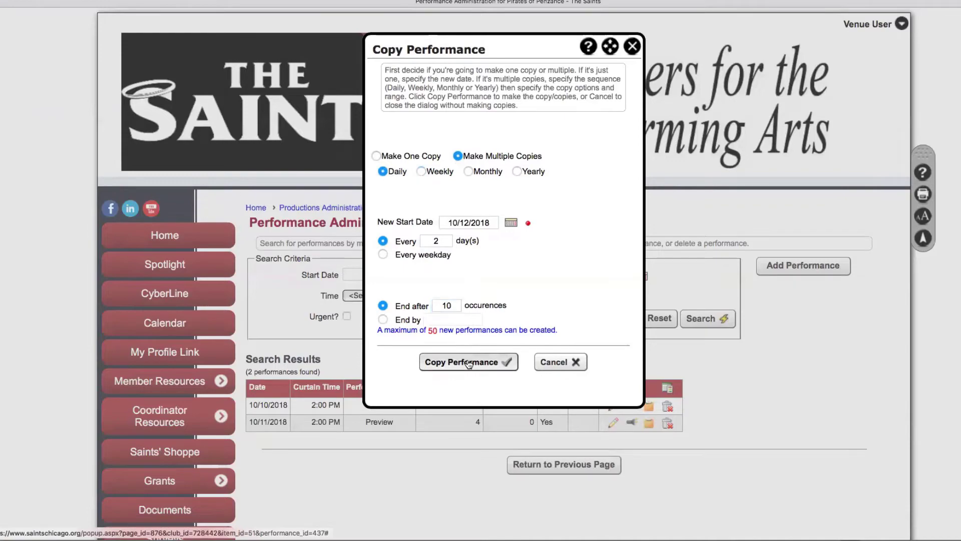
left_click(468, 363)
scroll(820, 419, "down", 4)
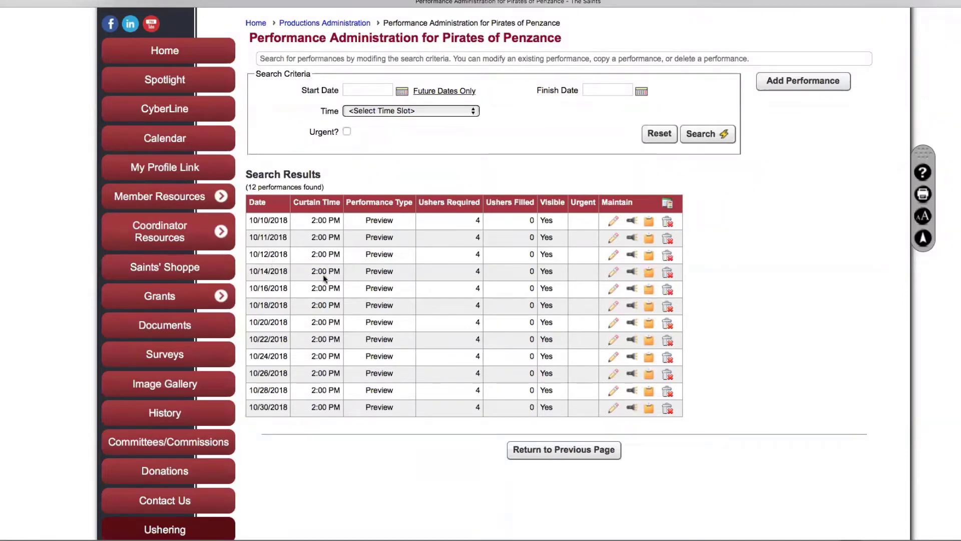
Make five weekly Sunday copies of the performance starting 10/14/2018
left_click(648, 271)
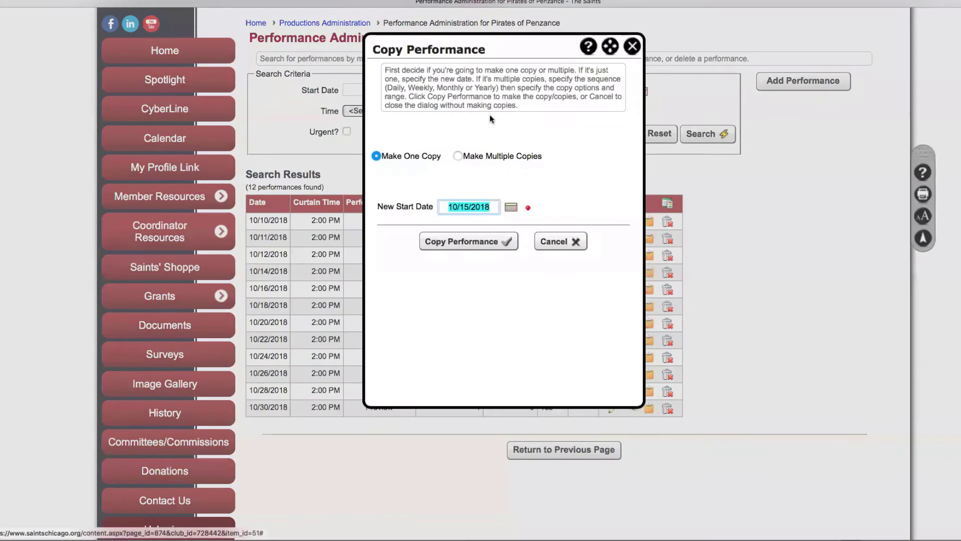
left_click(457, 157)
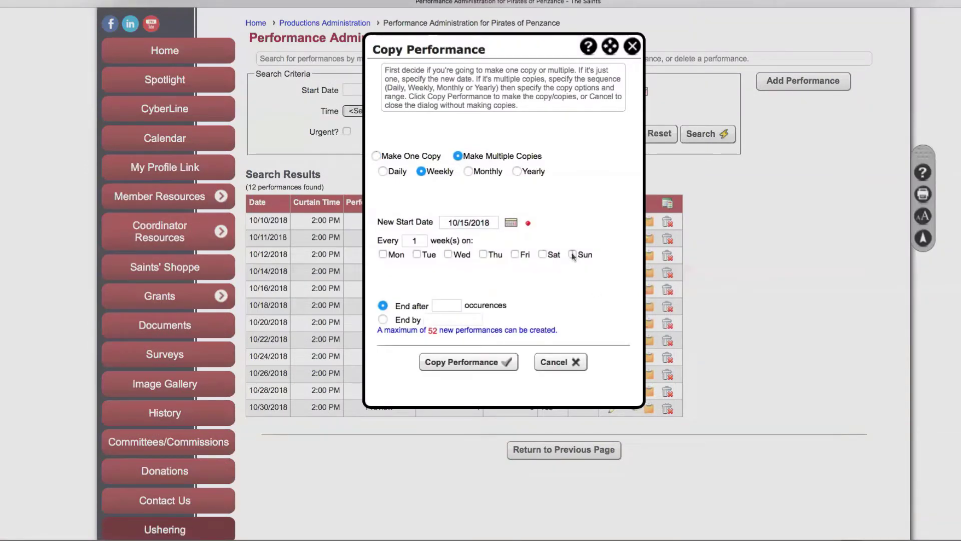
left_click(468, 222)
key("BackSpace")
type("4")
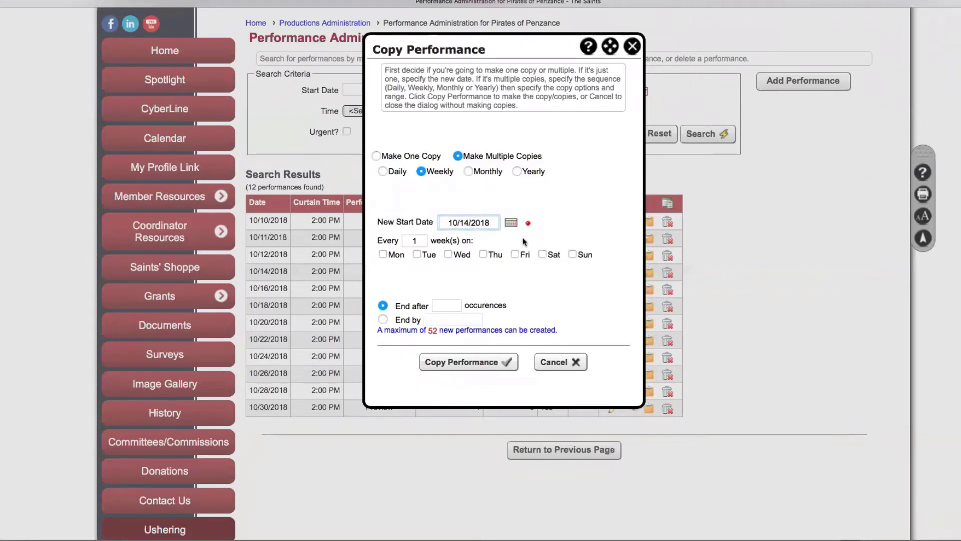
left_click(572, 254)
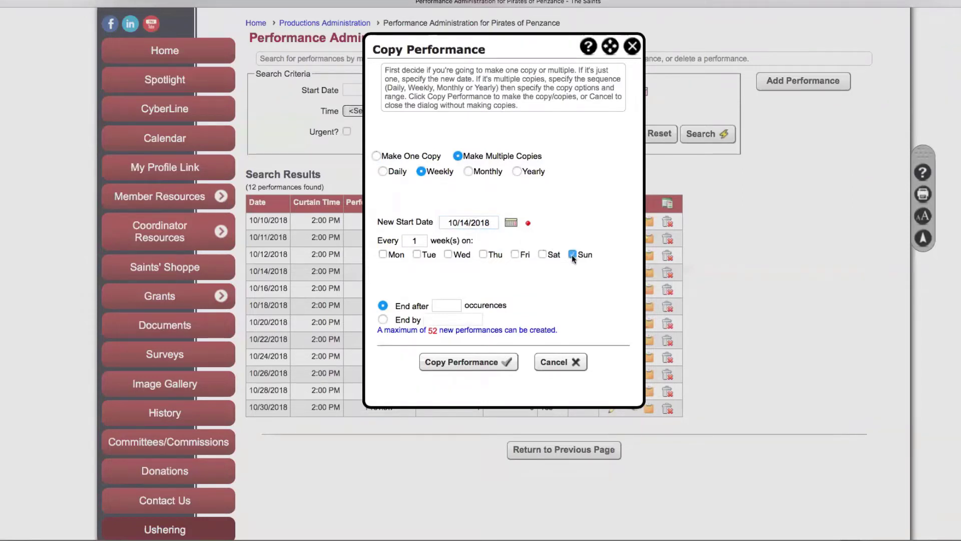
left_click(456, 305)
type("5")
left_click(471, 365)
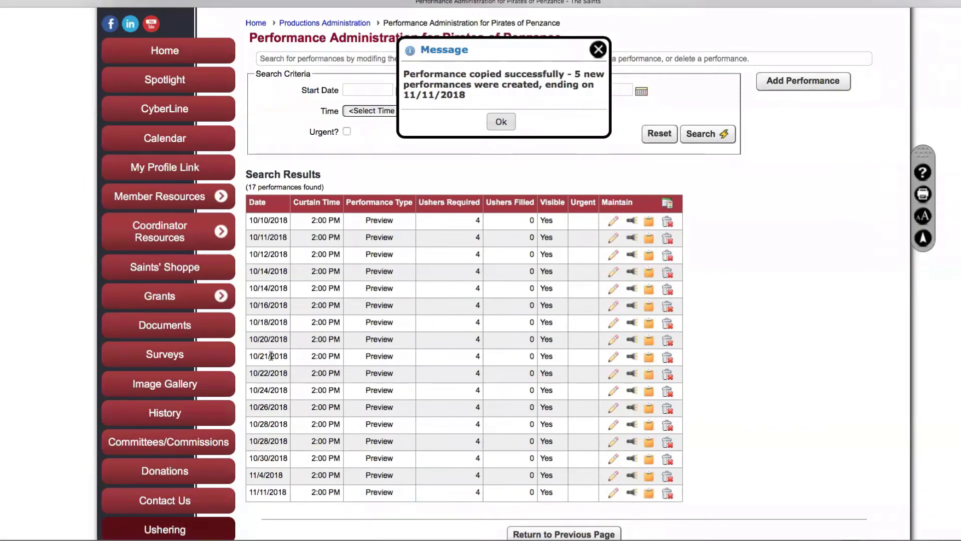
Review the new dates 10/21, 10/28 and 11/11/2018 in the results table
left_click_drag(249, 356, 296, 355)
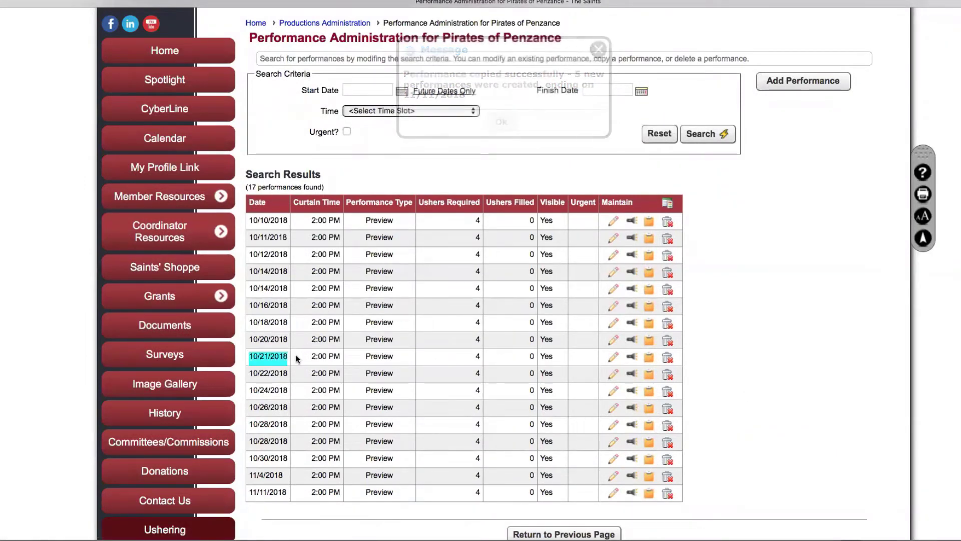
left_click_drag(248, 424, 294, 424)
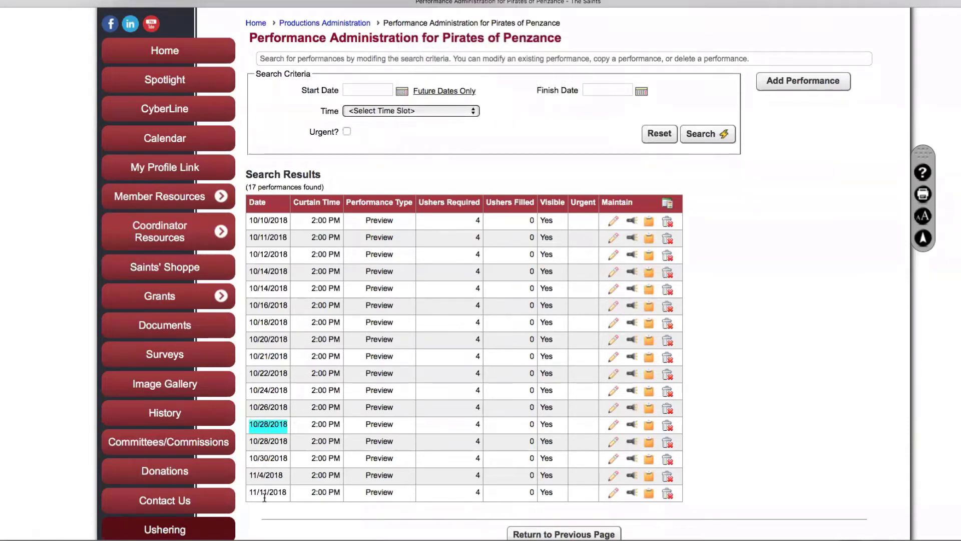
left_click_drag(250, 492, 289, 492)
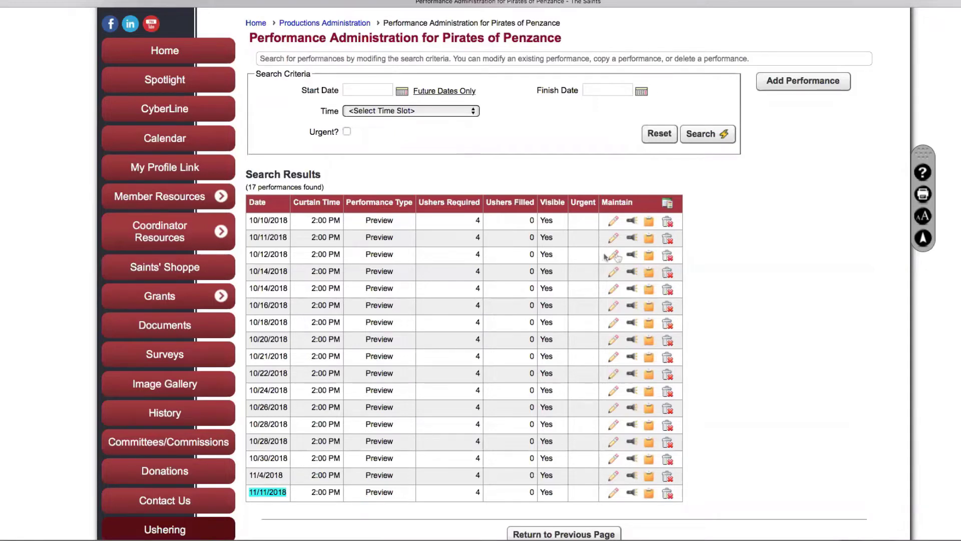
Check the 10/12/2018 ushers page, then set the first 10/14/2018 performance to 5 ushers
left_click(632, 254)
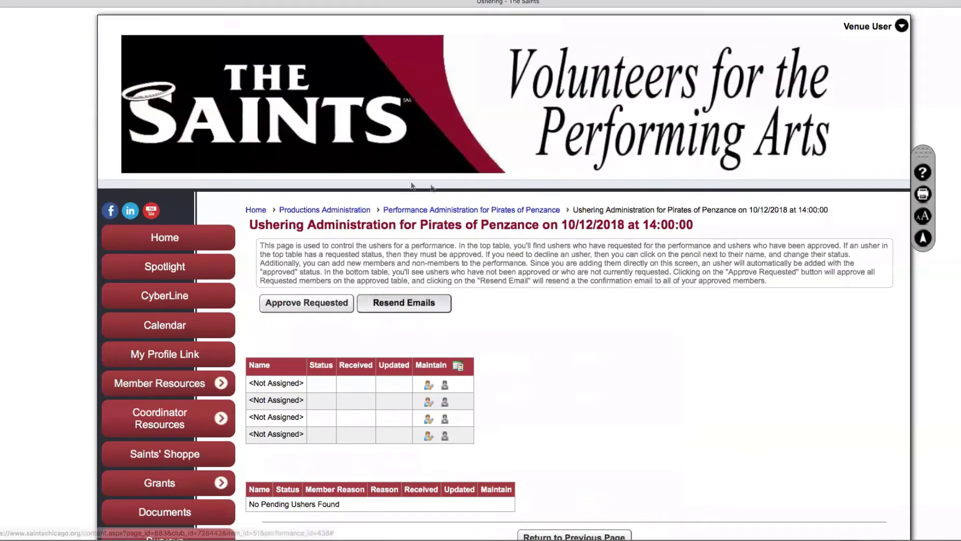
left_click(471, 210)
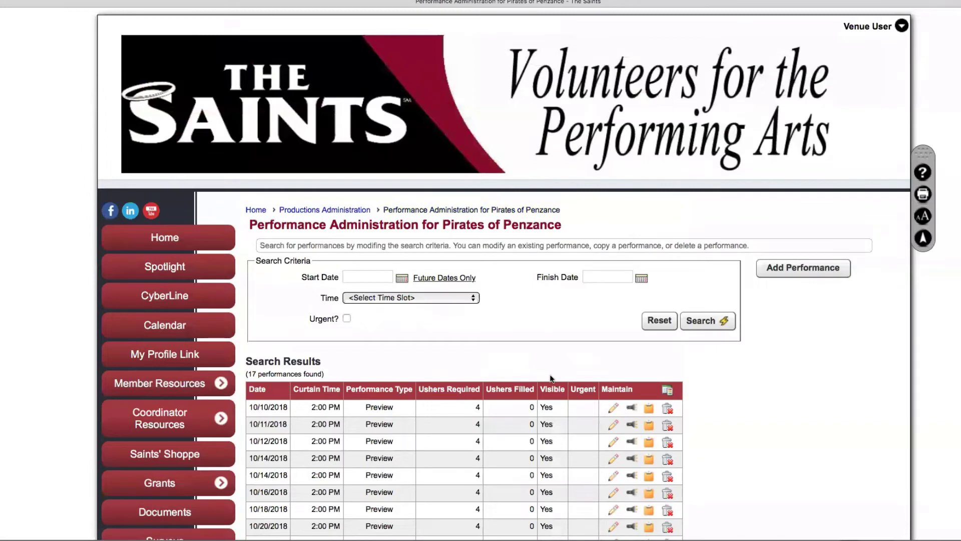
left_click(613, 460)
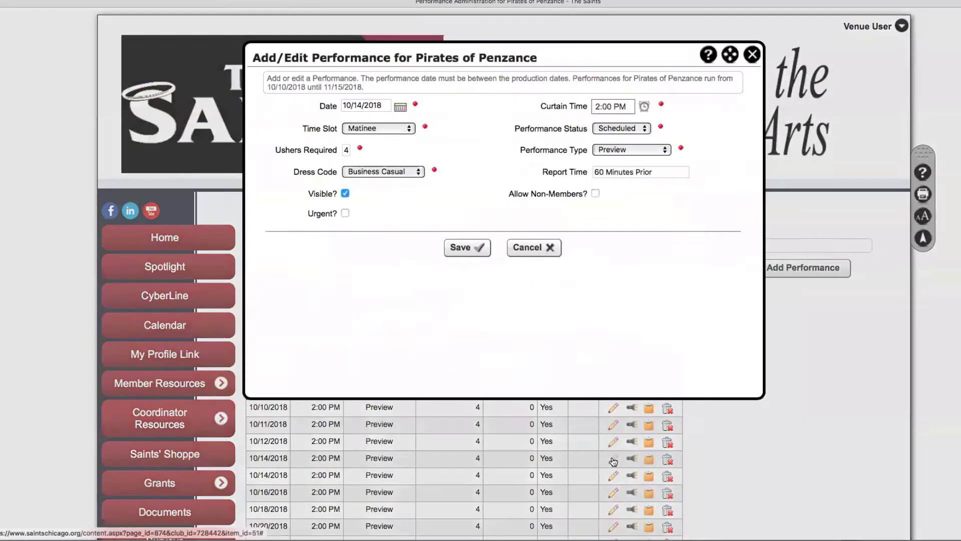
double_click(346, 149)
type("5")
left_click(457, 247)
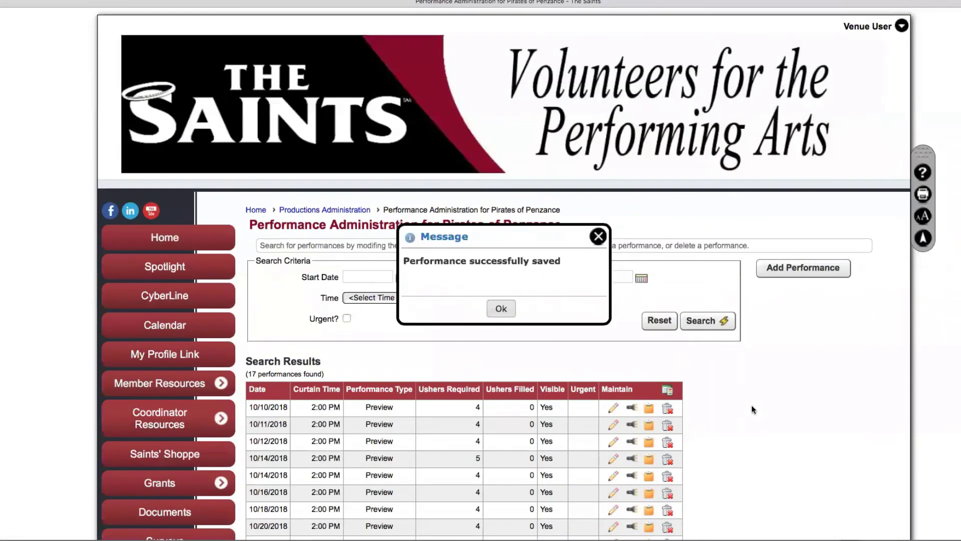
Review the performance rows from 10/14/2018 onward
scroll(752, 406, "down", 4)
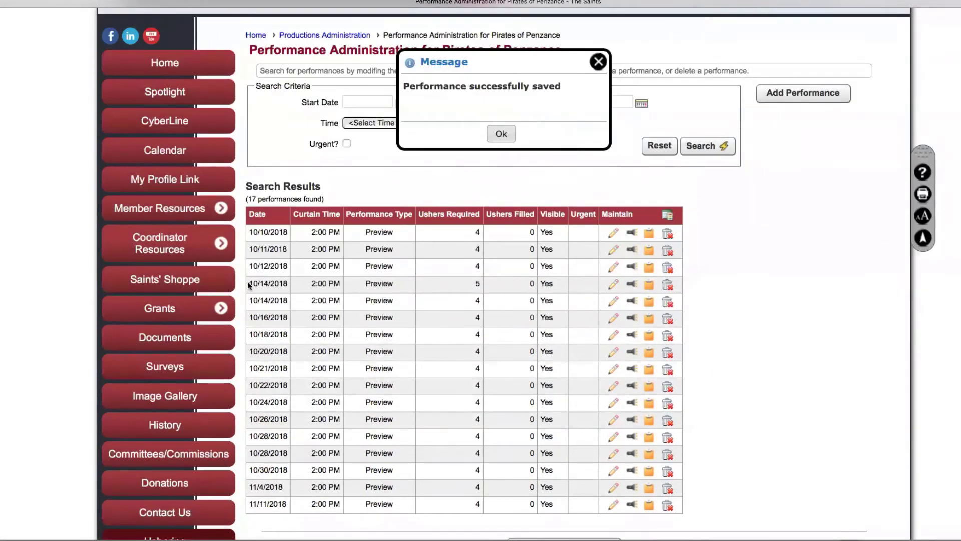
left_click_drag(247, 280, 655, 283)
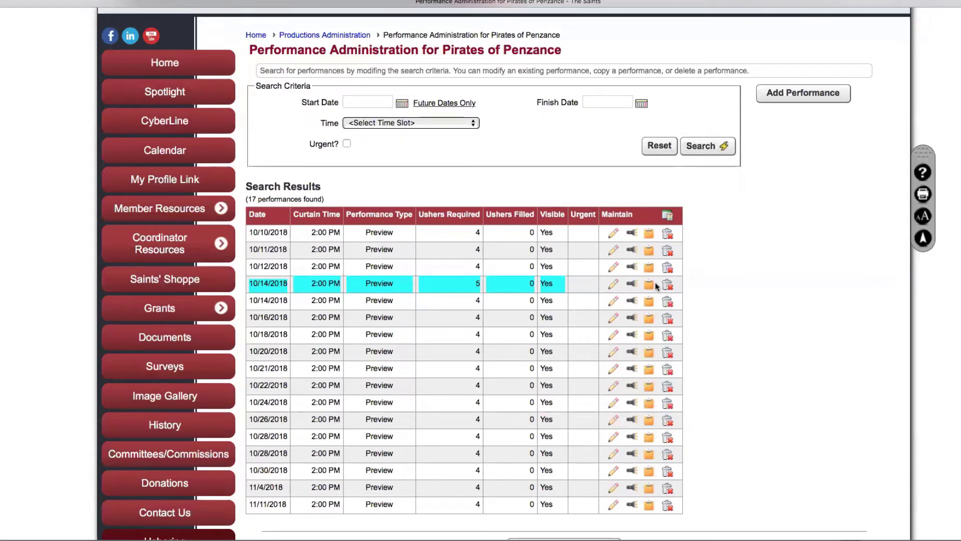
scroll(656, 283, "up", 1)
Delete the 10/14/2018 performance that requires 5 ushers
left_click(727, 305)
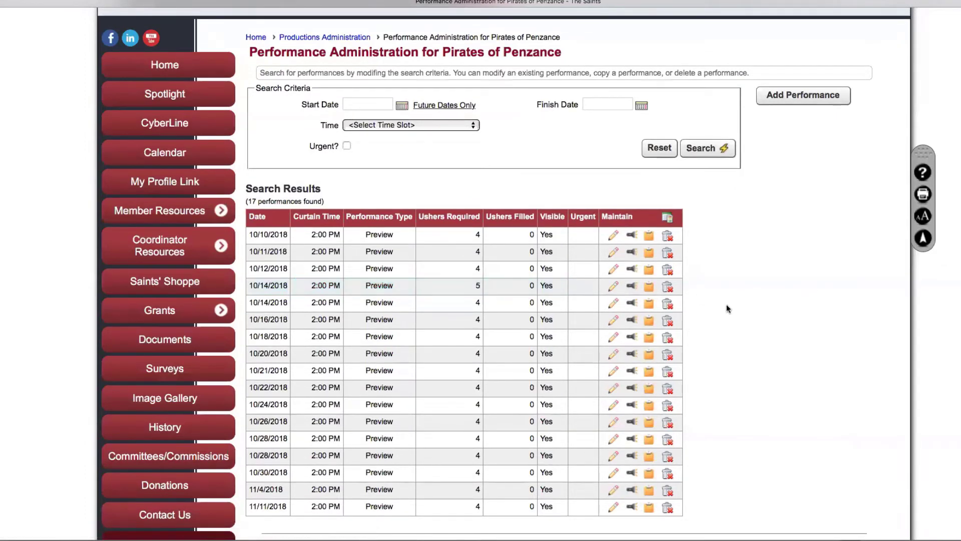
left_click(670, 289)
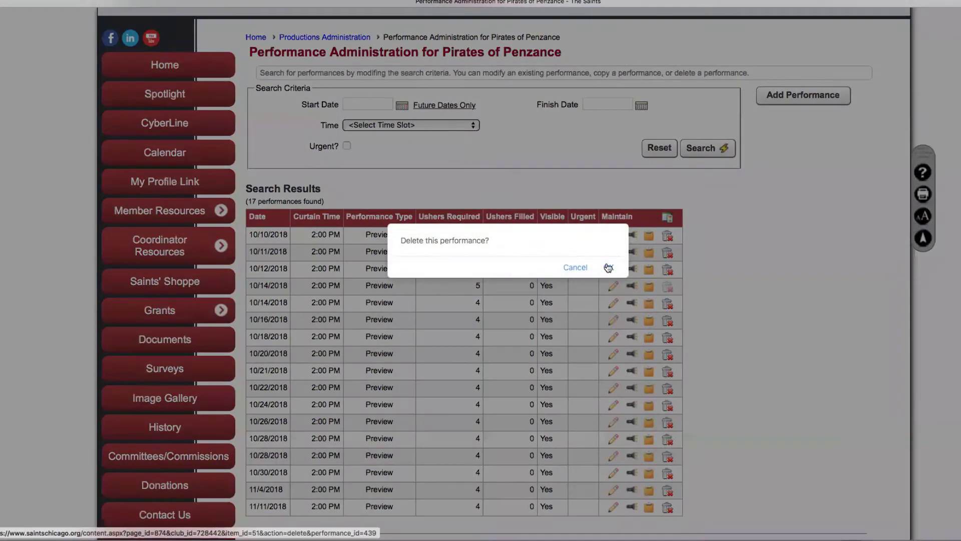
left_click(608, 267)
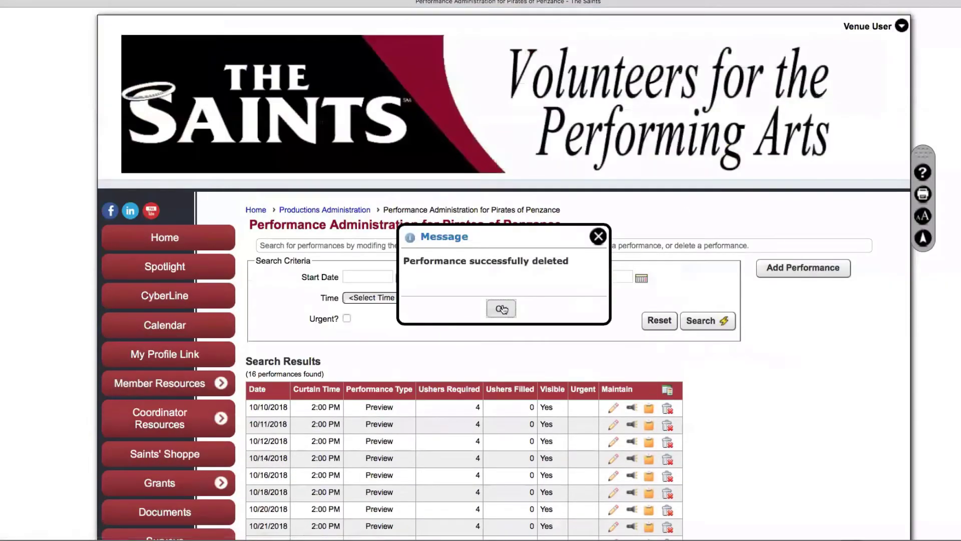
left_click(501, 308)
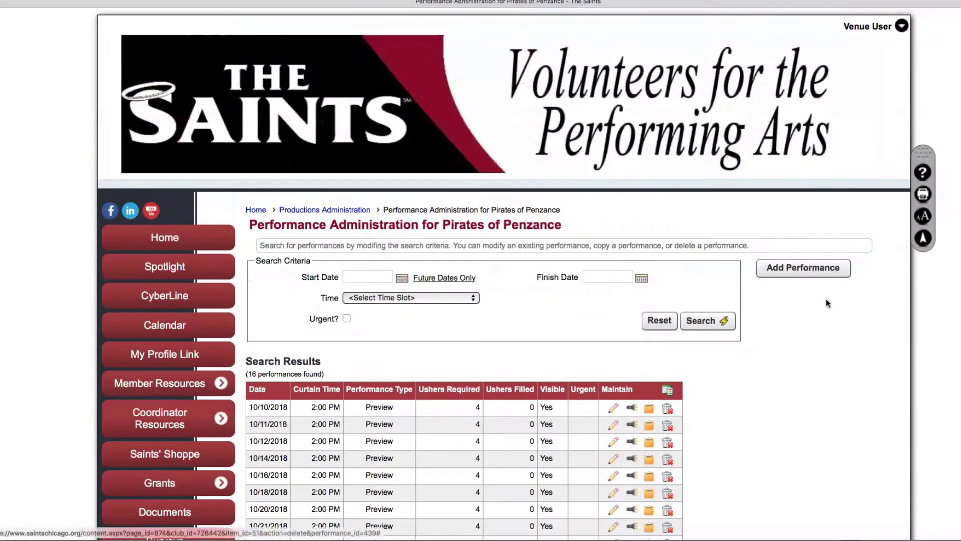
Open the 10/12/2018 performance for editing
scroll(826, 303, "down", 5)
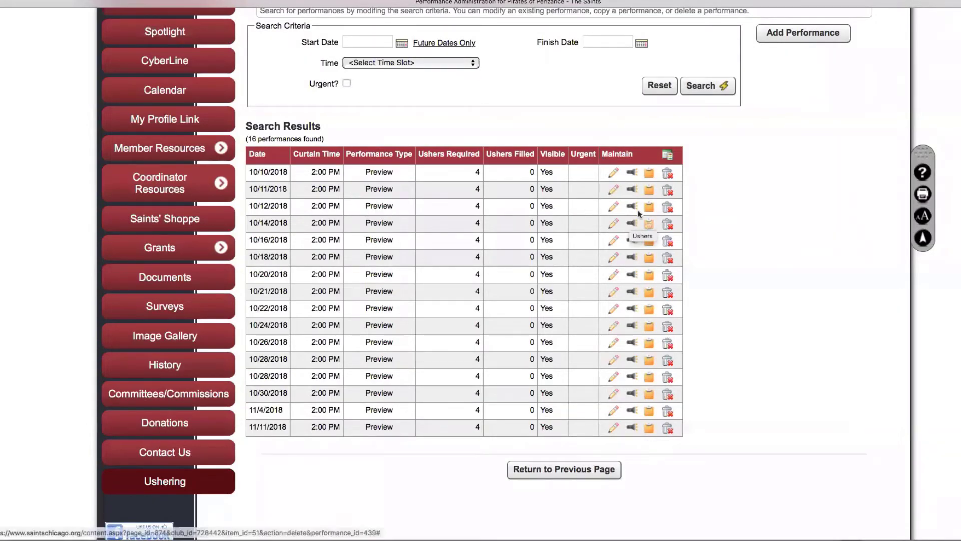
left_click(613, 206)
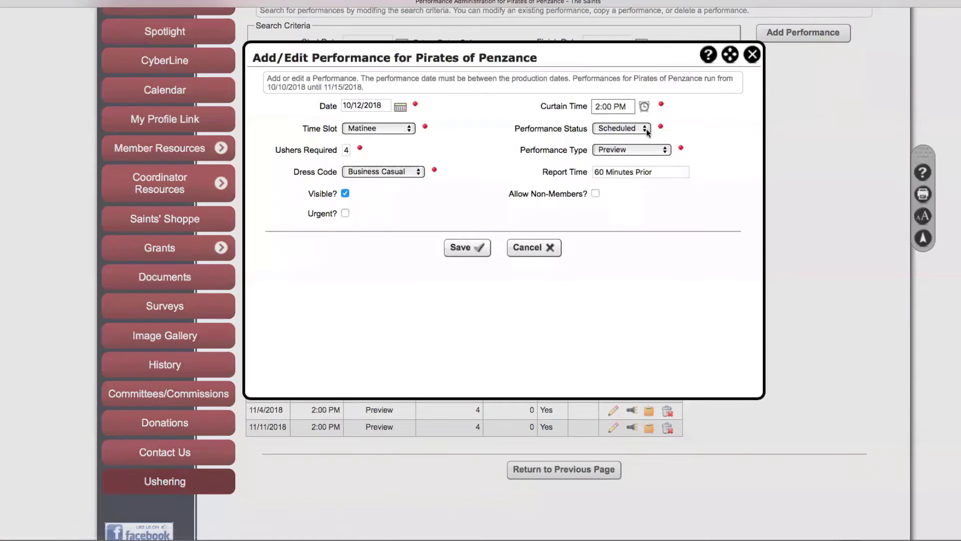
left_click(666, 153)
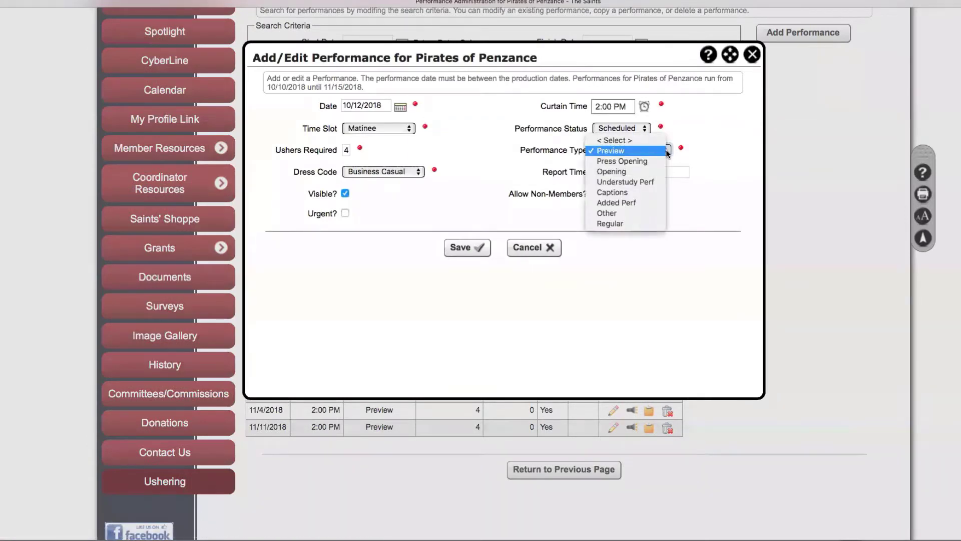
Save 10/12/2018 as an Opening performance and set 10/14/2018 to Regular
left_click(647, 172)
left_click(465, 248)
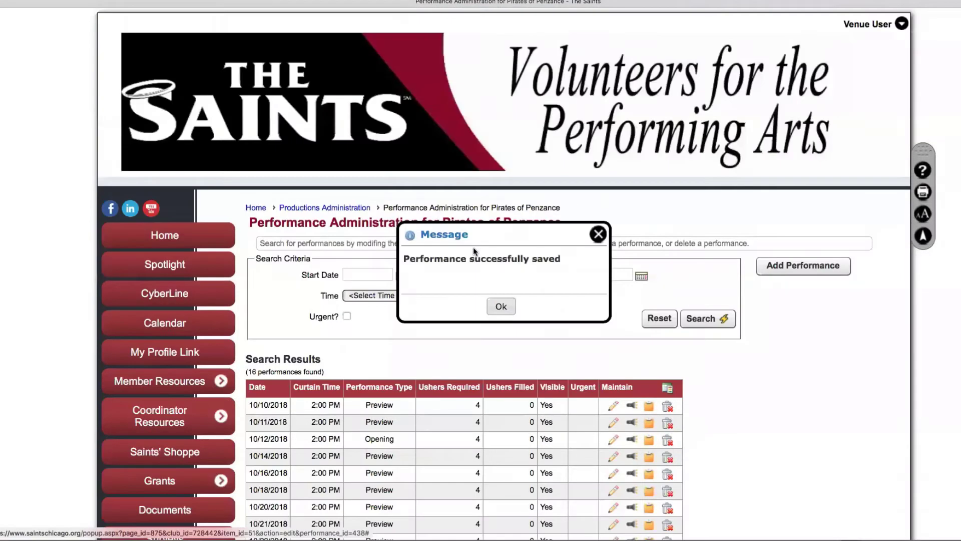
left_click(613, 457)
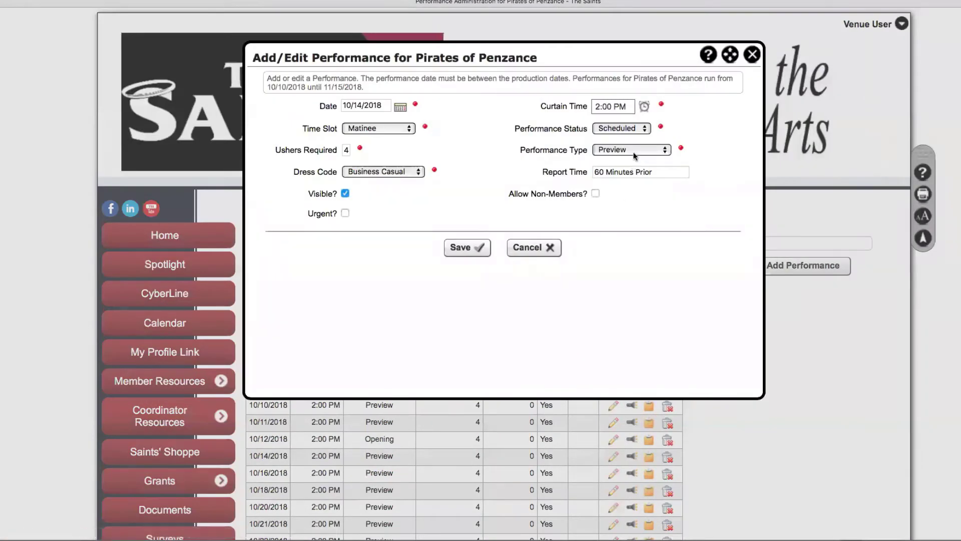
left_click(633, 150)
left_click(629, 223)
left_click(459, 247)
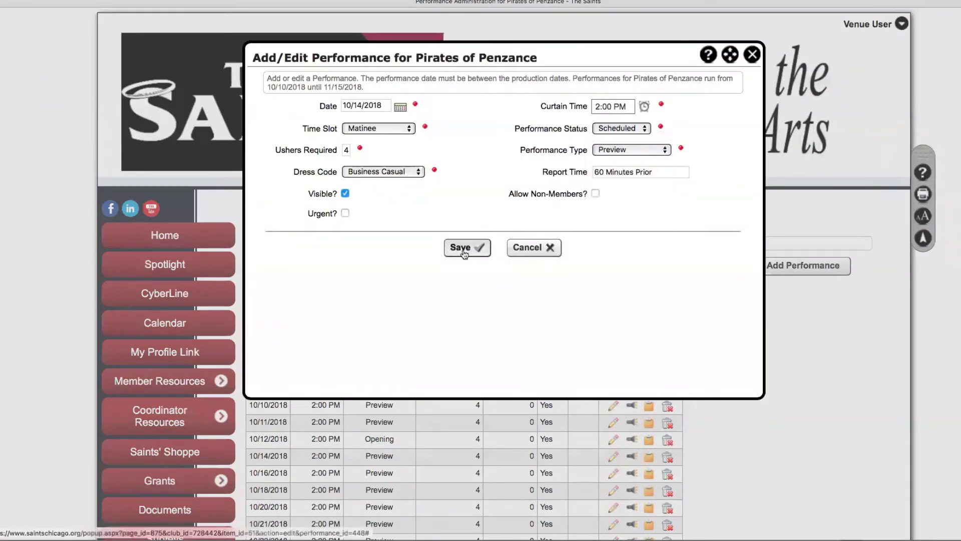
scroll(768, 392, "down", 5)
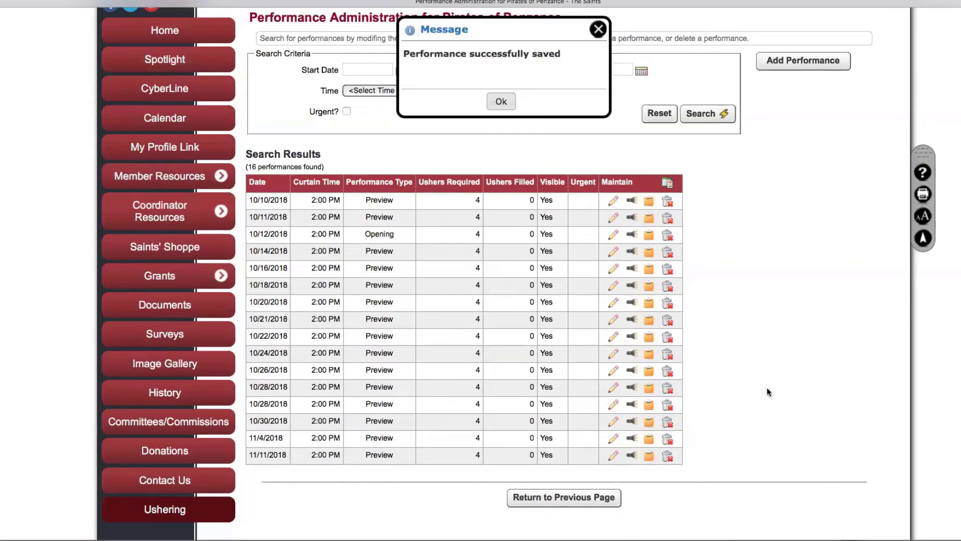
left_click(502, 99)
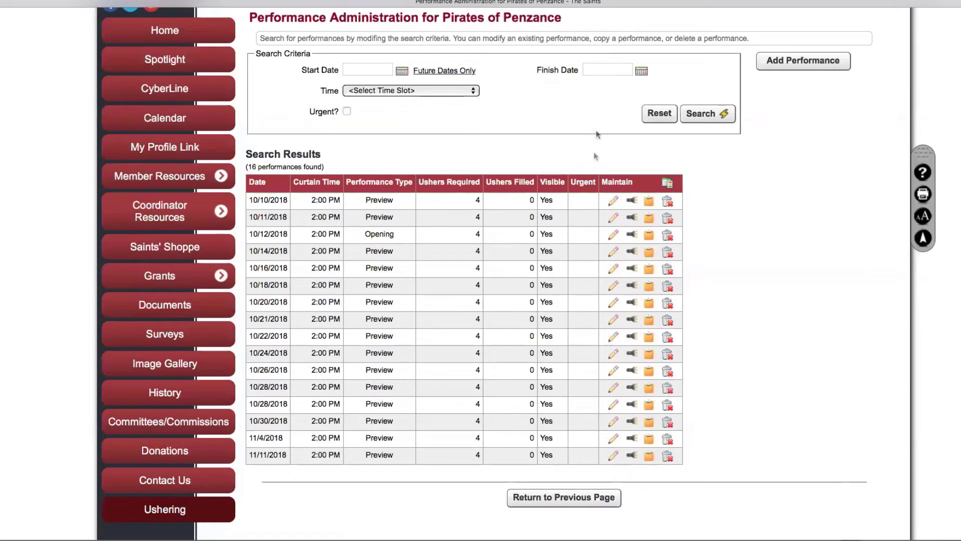
Re-edit the 10/14/2018 performance and save it again as Regular
left_click(611, 248)
left_click(646, 150)
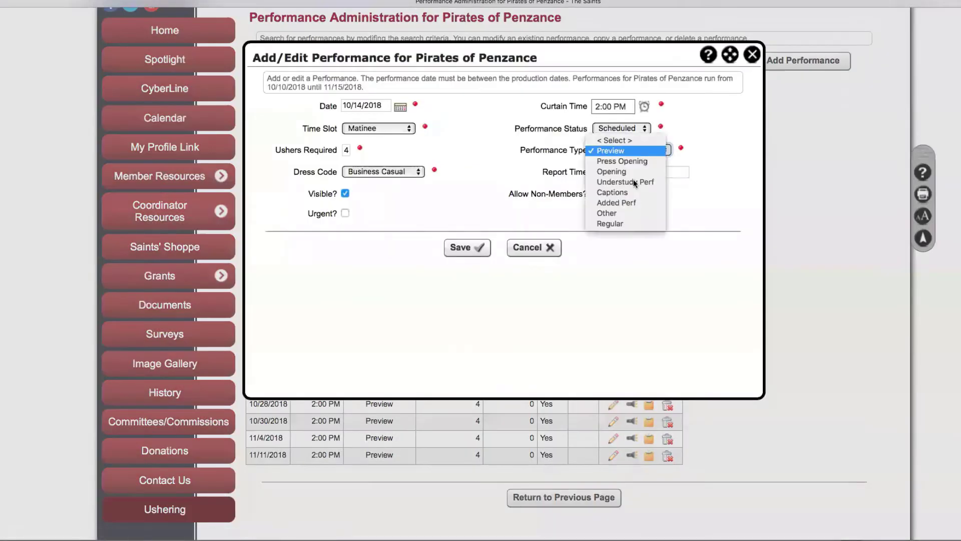
left_click(620, 223)
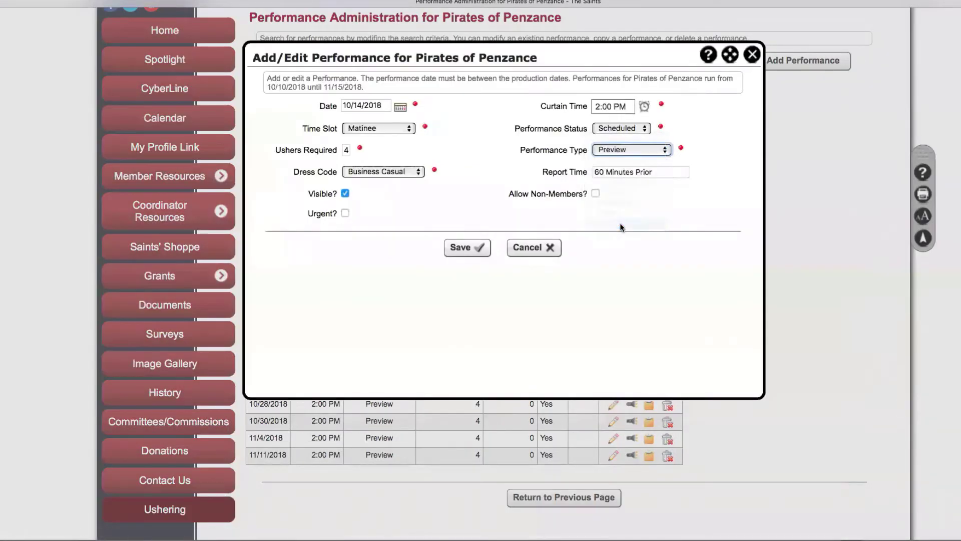
left_click(478, 249)
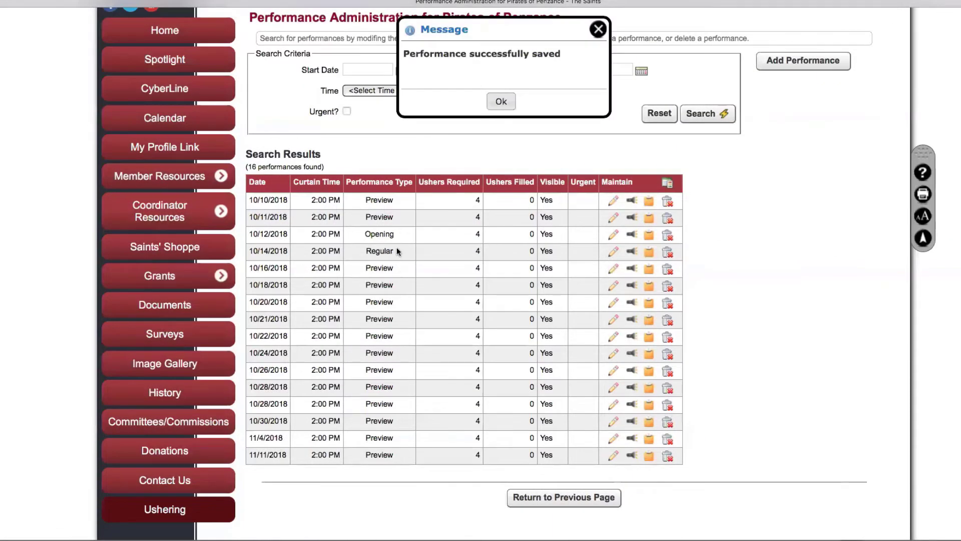
left_click(501, 101)
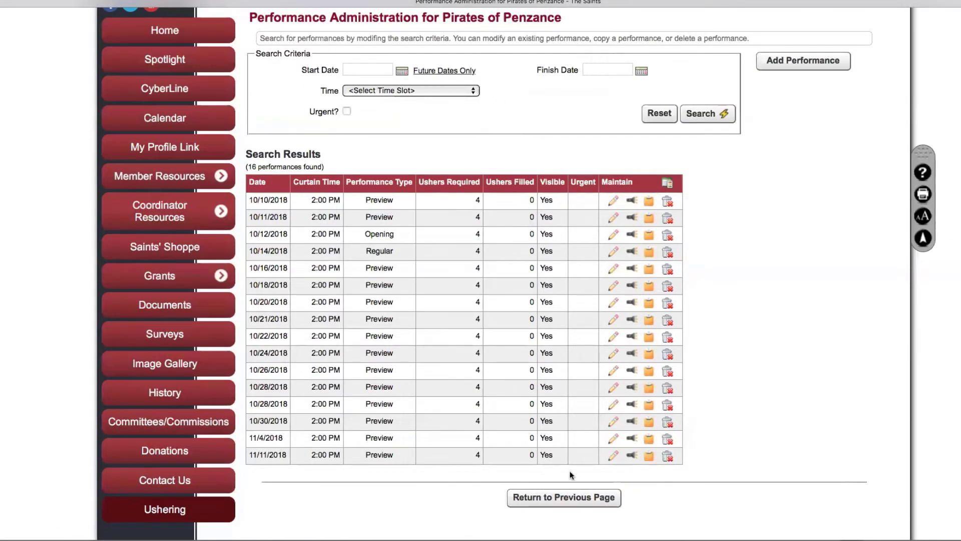
Return to the productions list and set the application dock to hide automatically
left_click(565, 498)
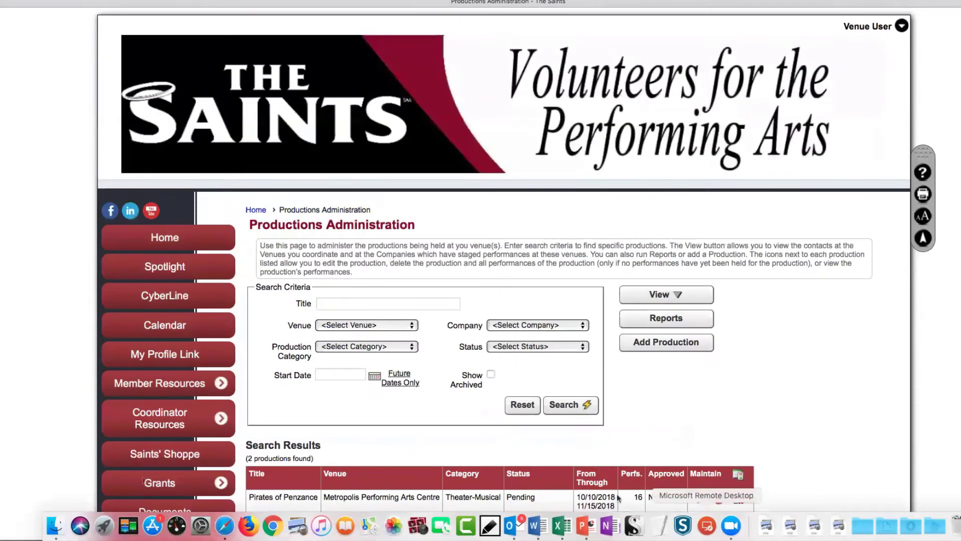
right_click(748, 523)
left_click(763, 443)
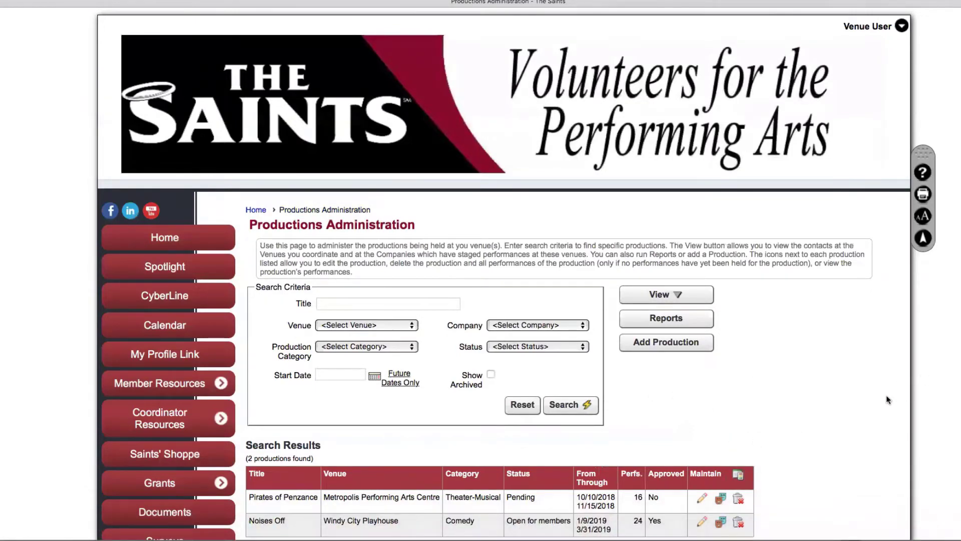
scroll(886, 400, "down", 3)
scroll(885, 395, "down", 4)
scroll(885, 394, "up", 1)
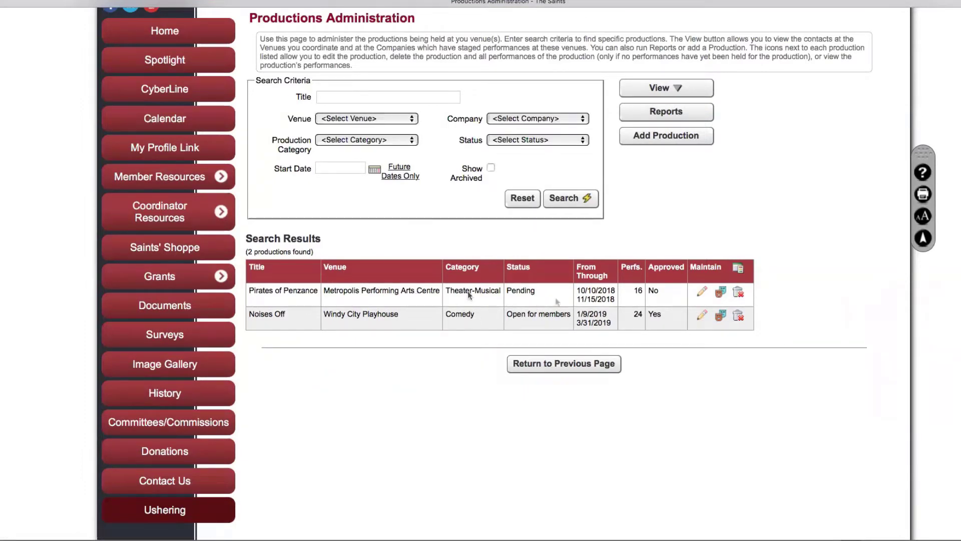
Open the usher assignments for the 10/12/2018 Pirates of Penzance performance
left_click(720, 292)
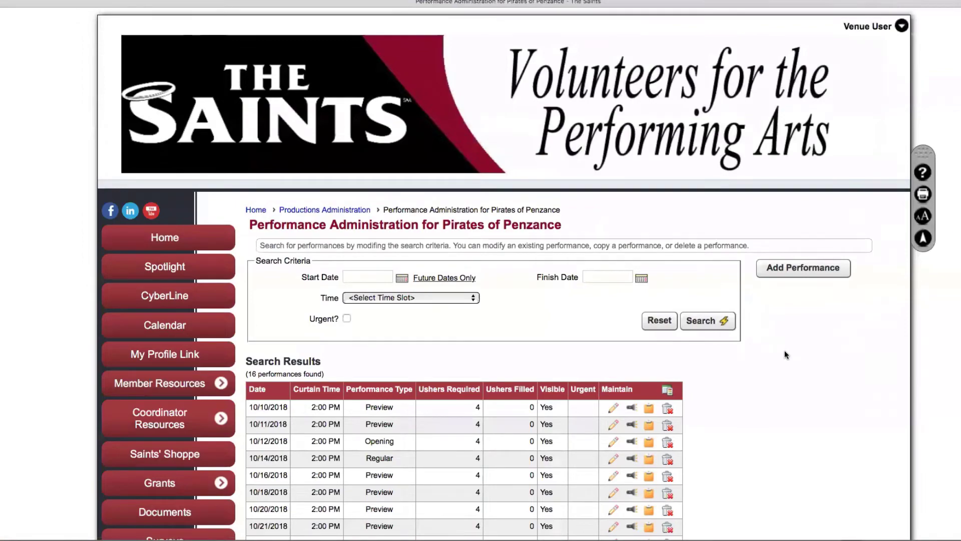
scroll(785, 354, "down", 4)
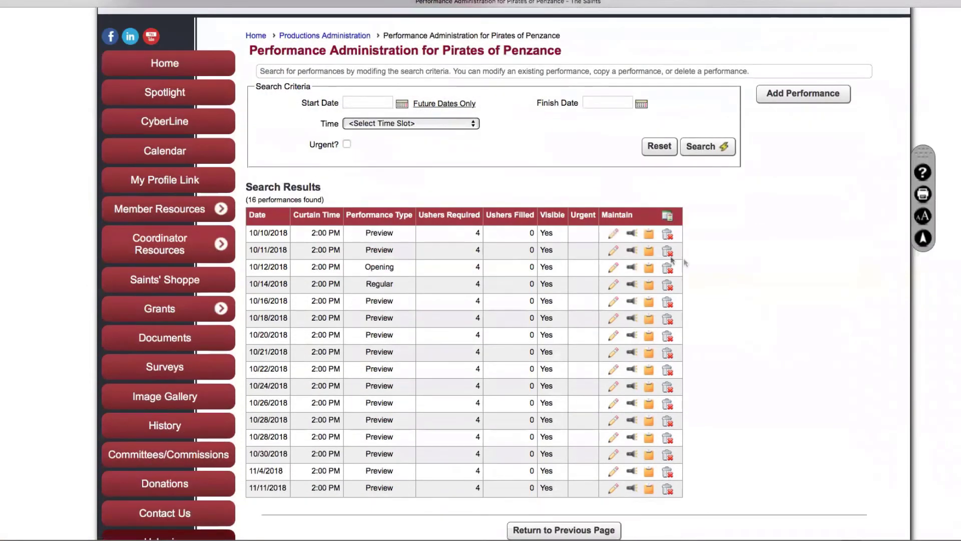
left_click(632, 269)
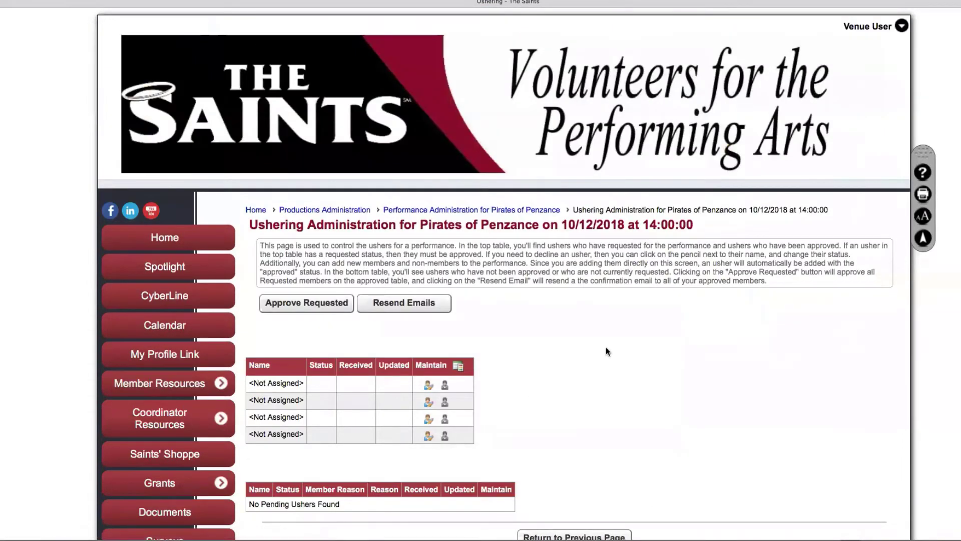
left_click(879, 23)
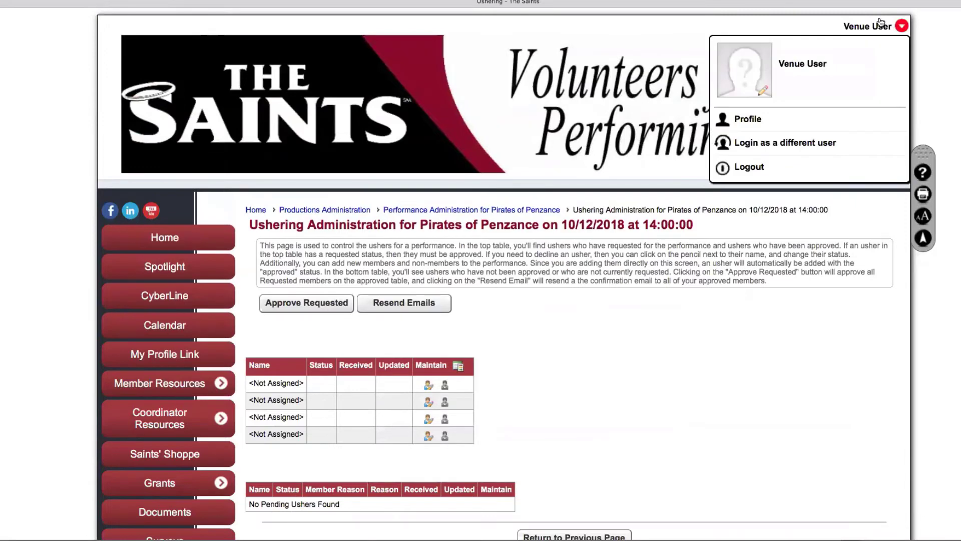
Log in as a different user with the test member account and its password
left_click(782, 144)
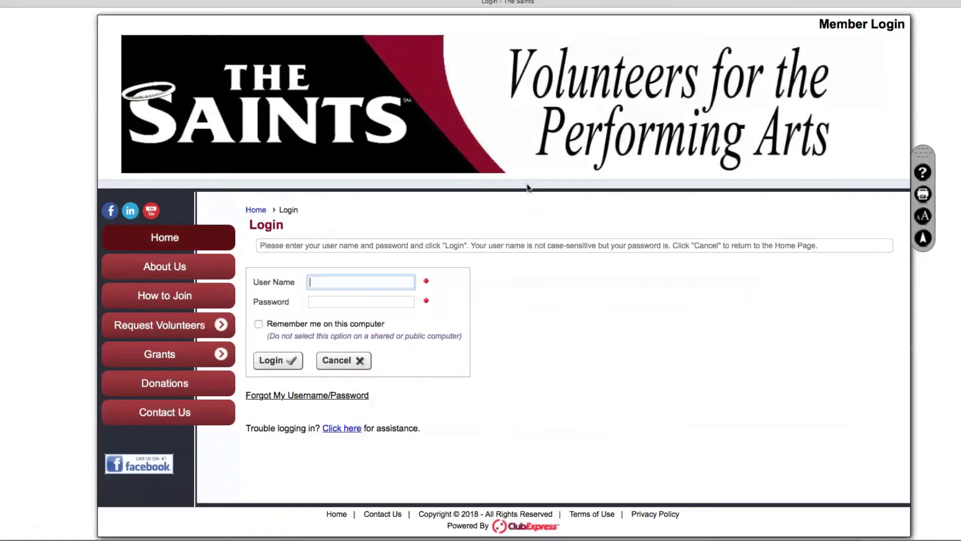
type("tuser")
key("Tab")
key("Left")
key("Left")
key("Left")
left_click(310, 301)
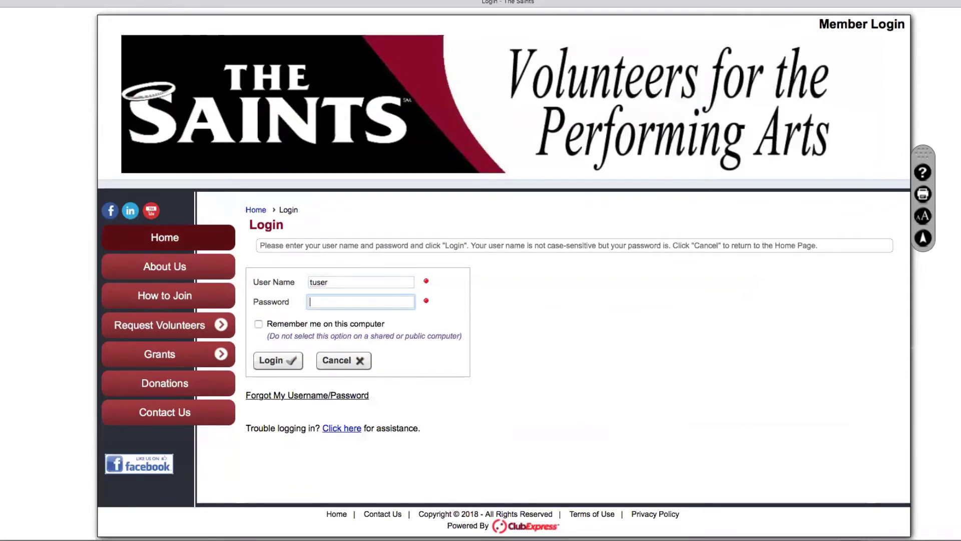
type("*****")
left_click(276, 360)
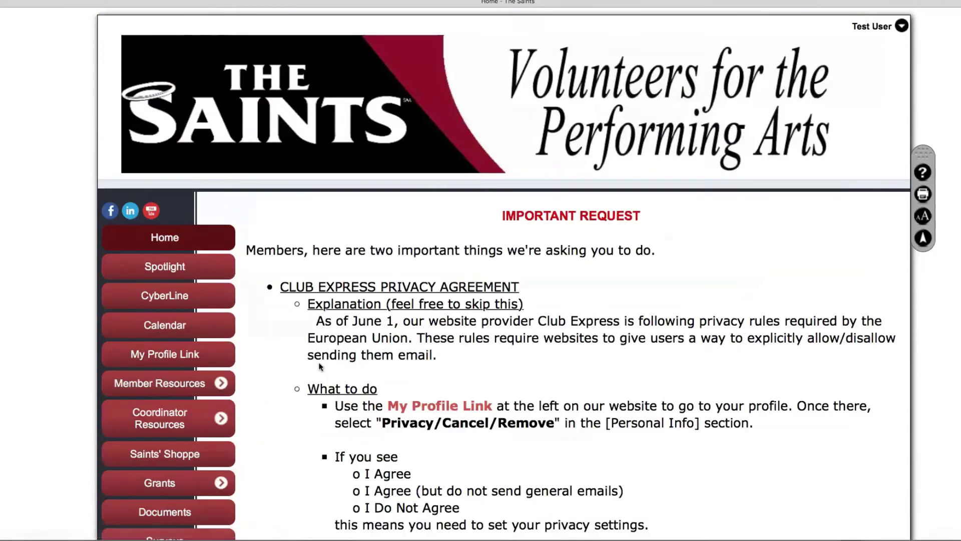
Search the Request Assignment productions by the title 'pirate'
scroll(319, 366, "down", 10)
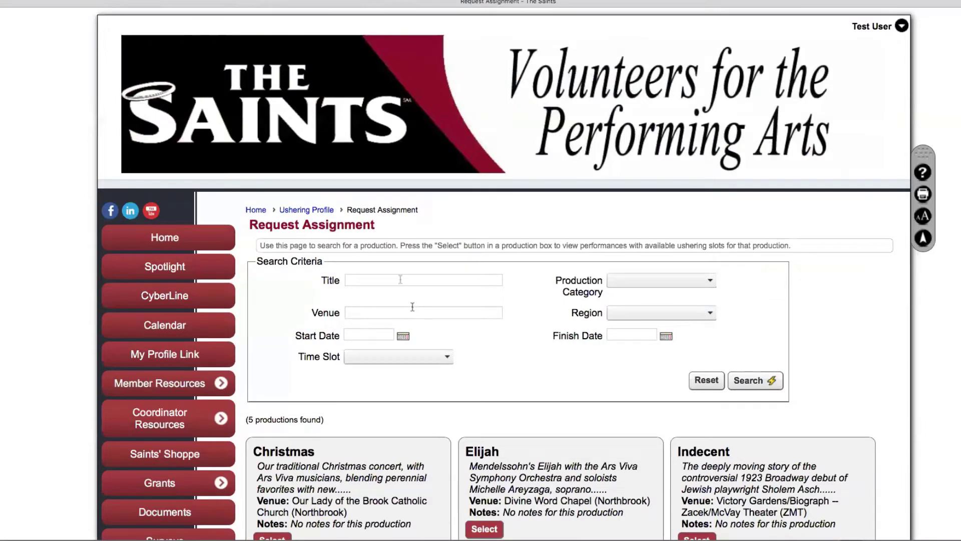
left_click(401, 280)
type("pirate")
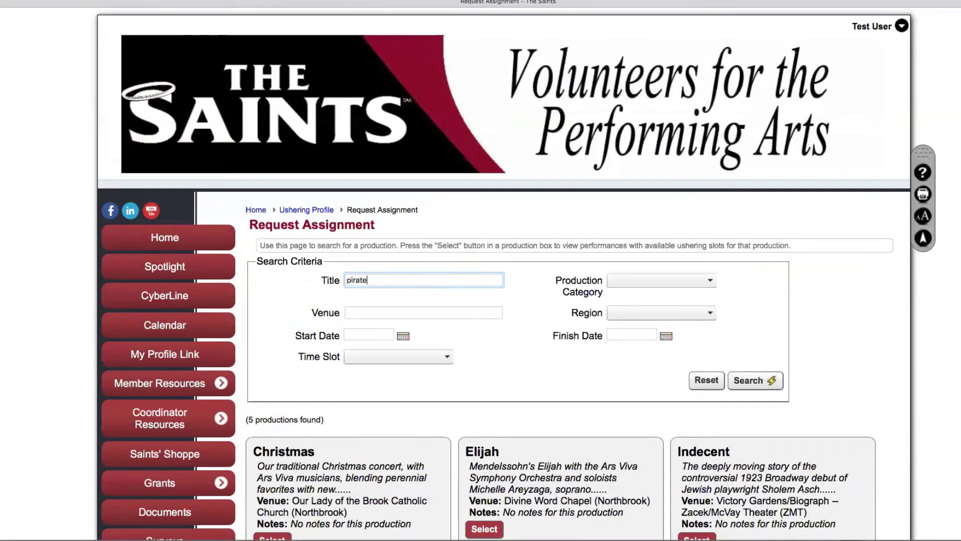
left_click(747, 381)
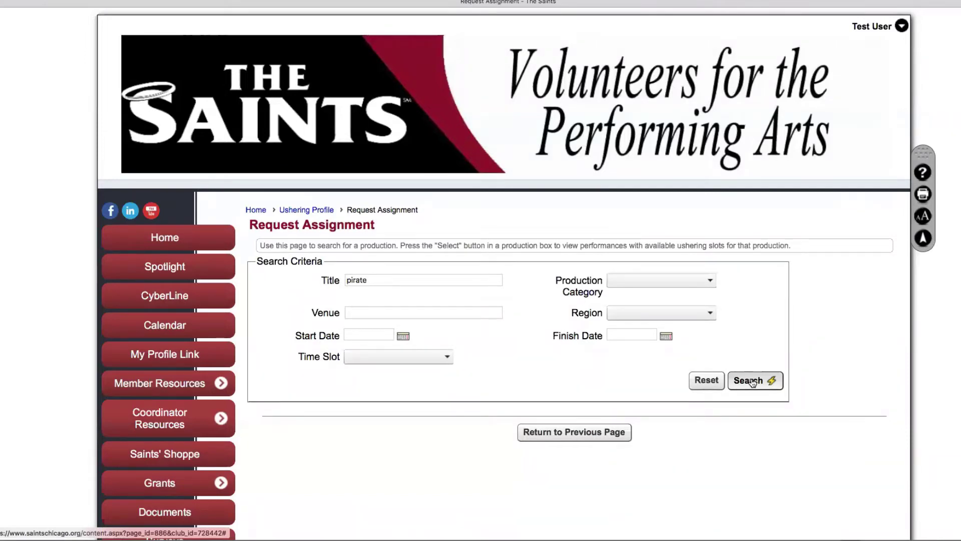
left_click(877, 29)
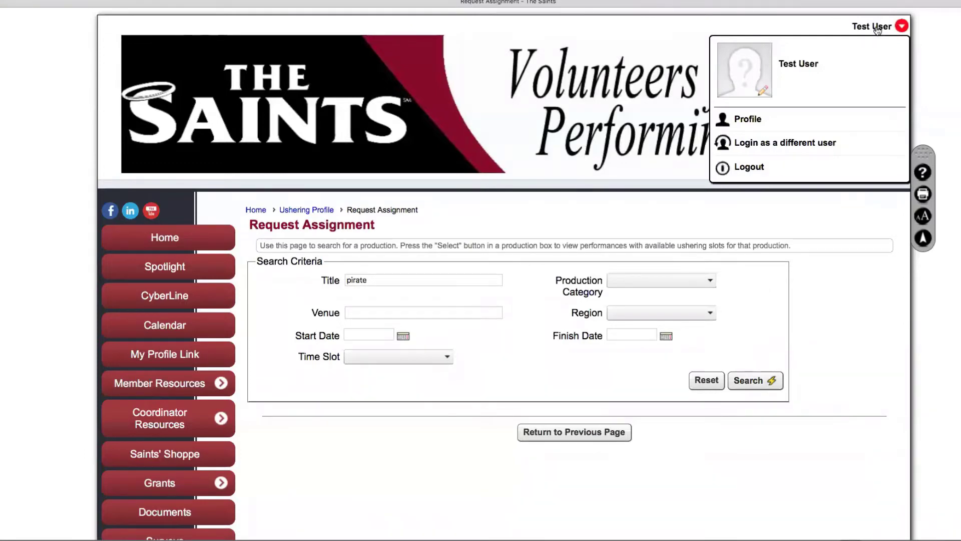
Log in as a different user with the company account and its password
left_click(759, 145)
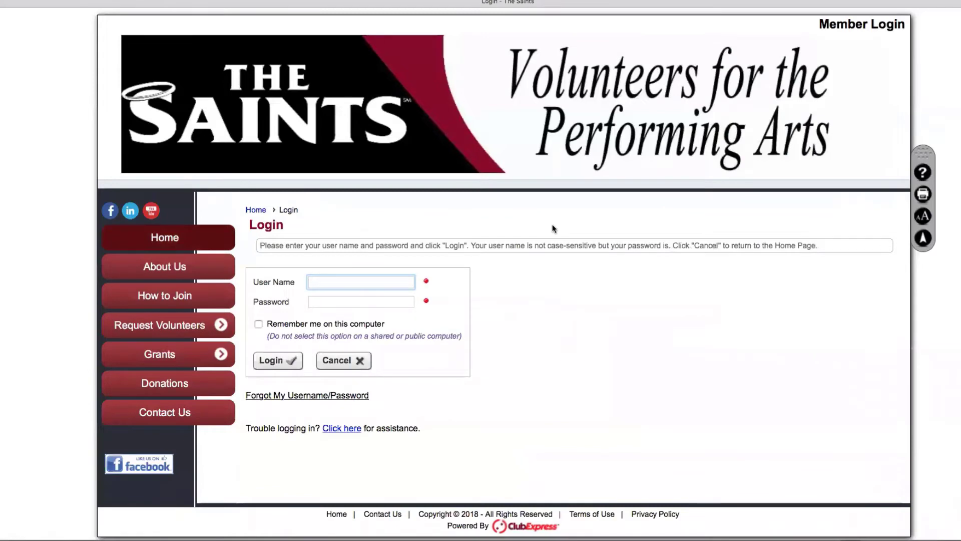
type("cuser")
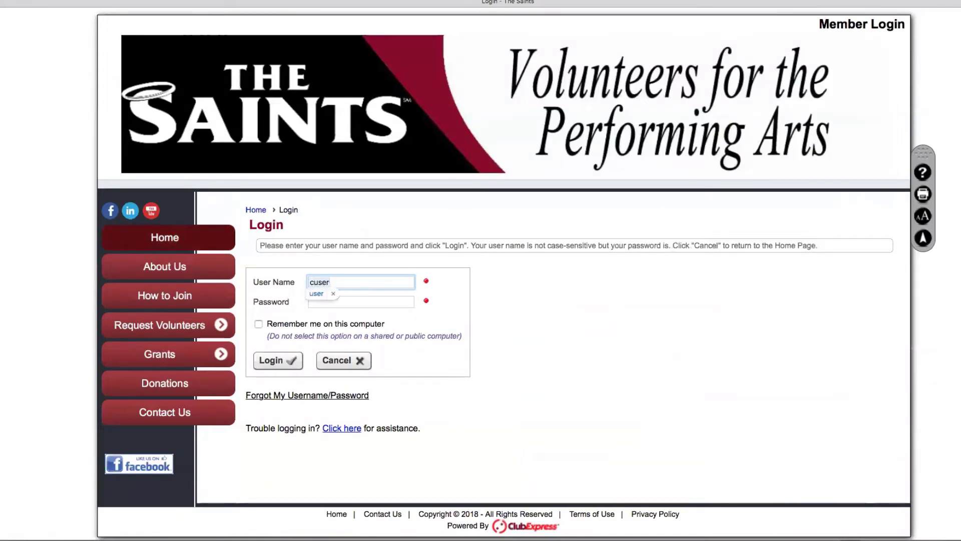
key("Escape")
key("Tab")
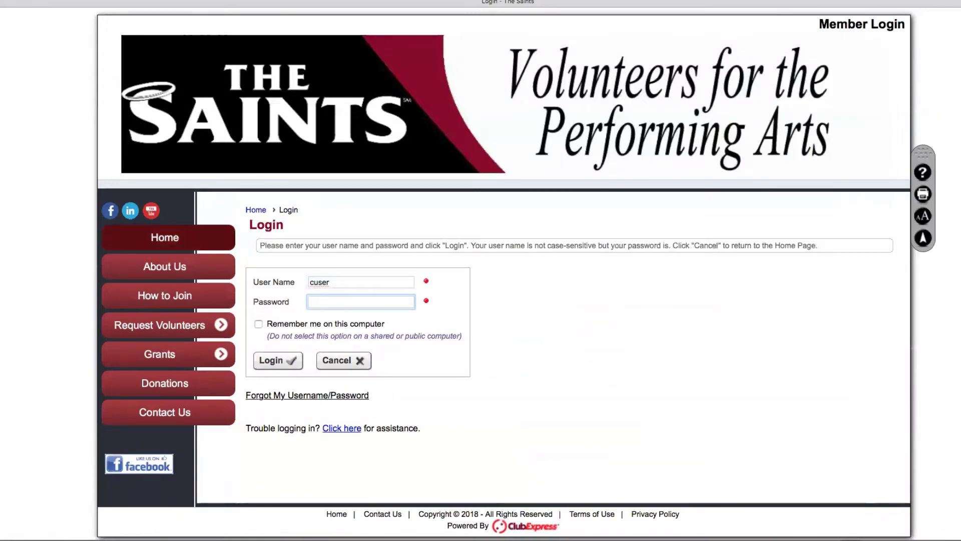
type("•••••")
left_click(286, 362)
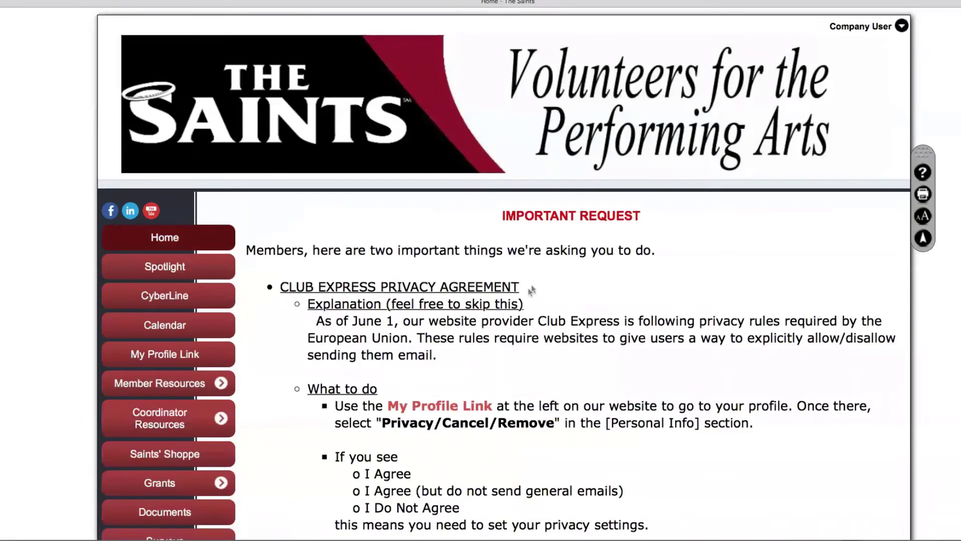
Open the Ushering Request Assignment page listing the five available productions
left_click(874, 30)
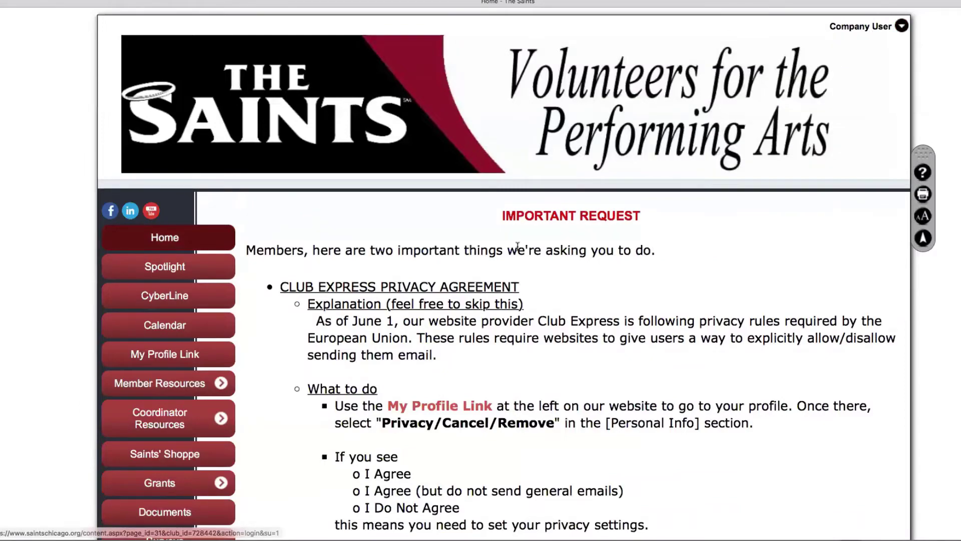
scroll(516, 246, "down", 1)
scroll(517, 246, "down", 7)
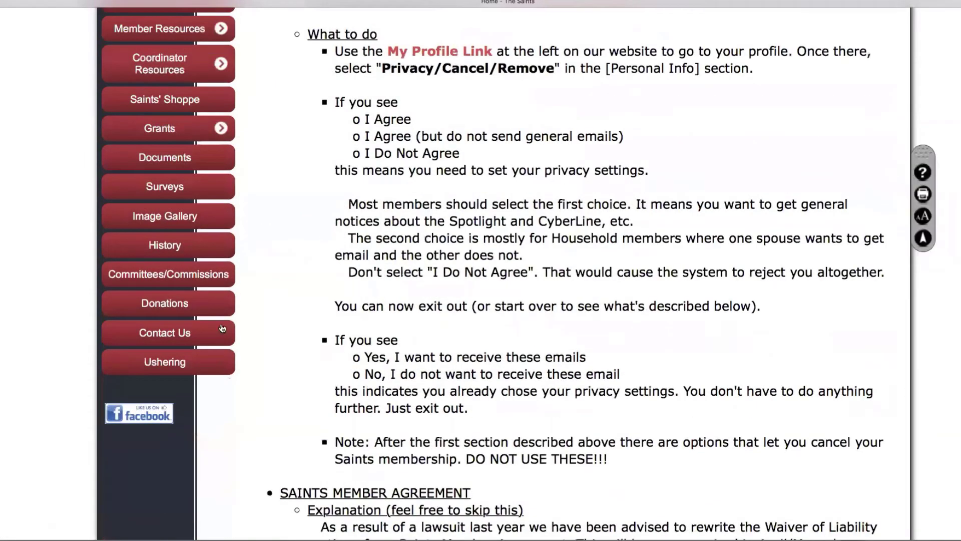
left_click(165, 363)
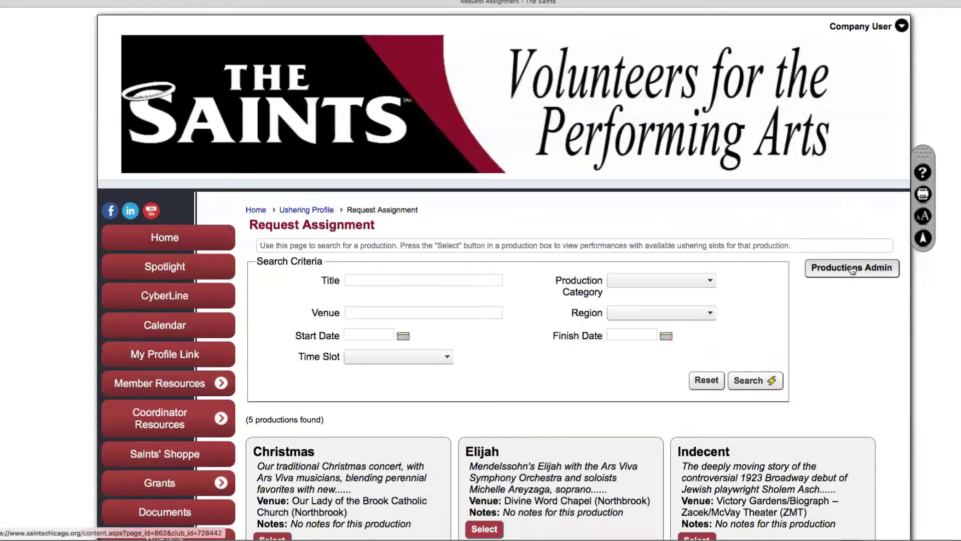
Go to Productions Admin and browse the full list of theatres in the Venue filter
left_click(852, 268)
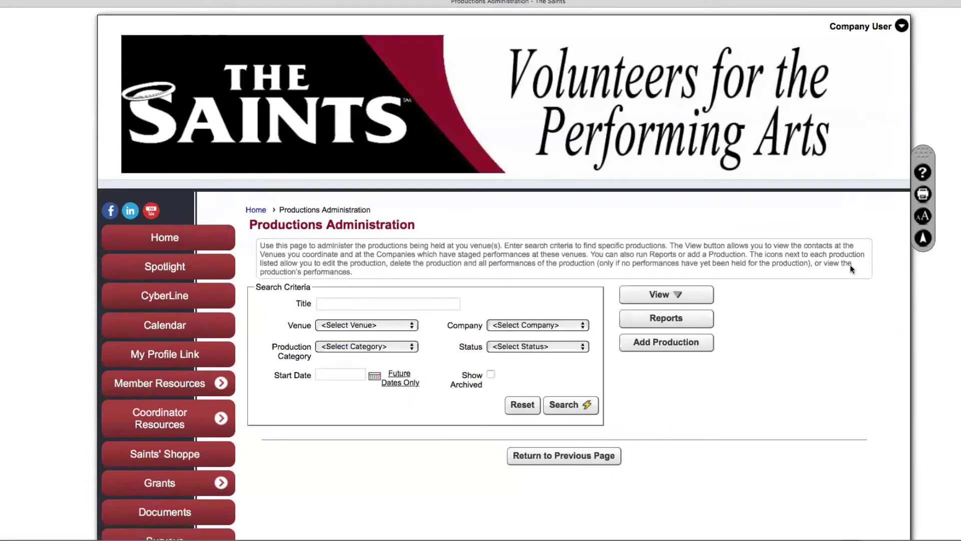
left_click(416, 327)
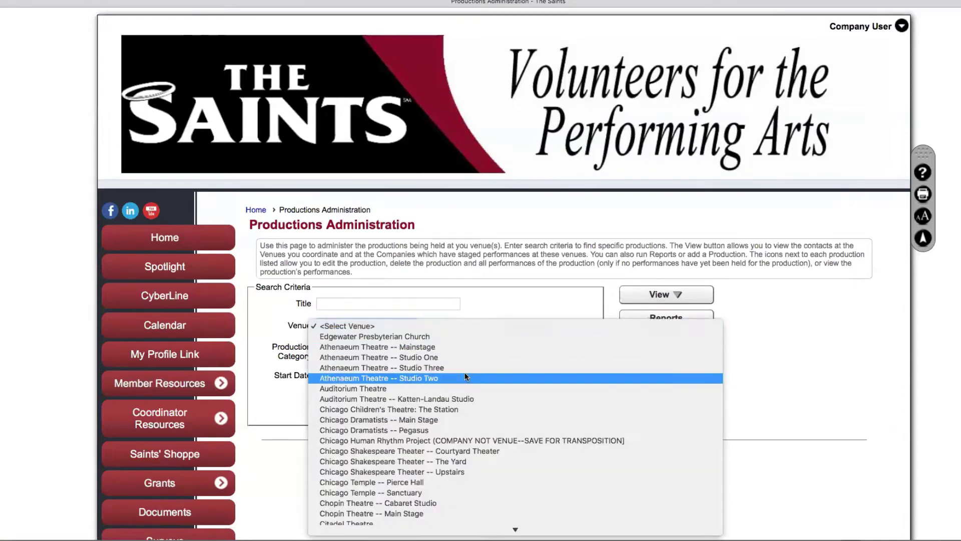
scroll(602, 392, "down", 3)
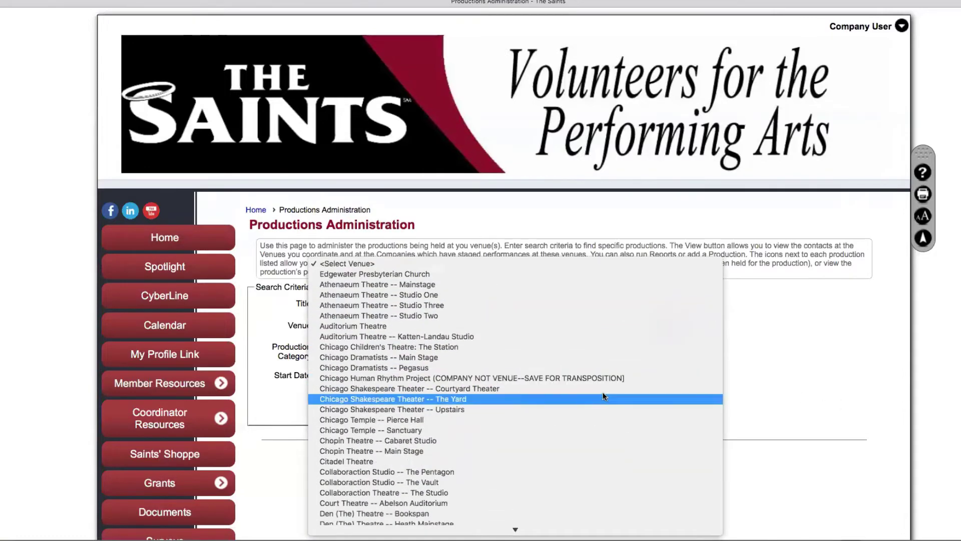
scroll(603, 396, "down", 10)
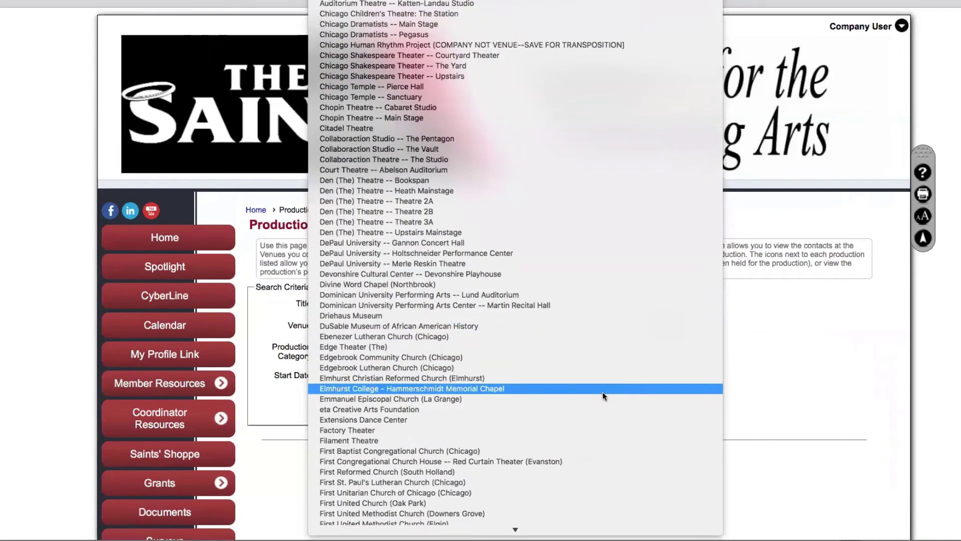
scroll(602, 392, "down", 7)
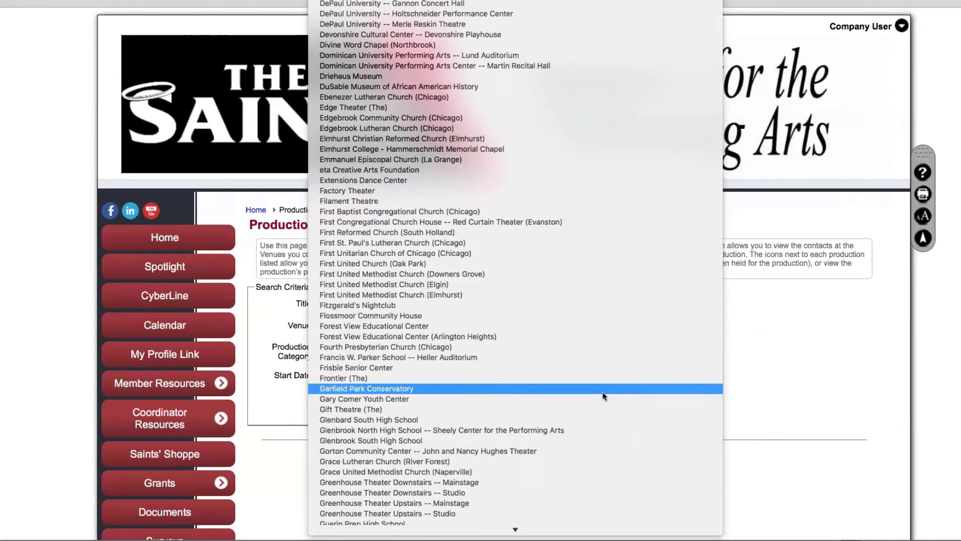
scroll(602, 391, "up", 5)
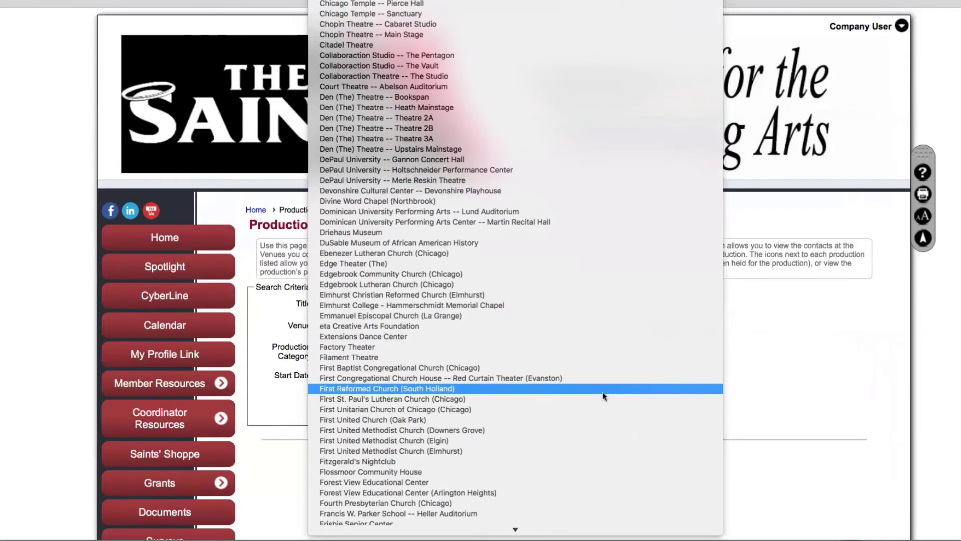
scroll(602, 391, "up", 2)
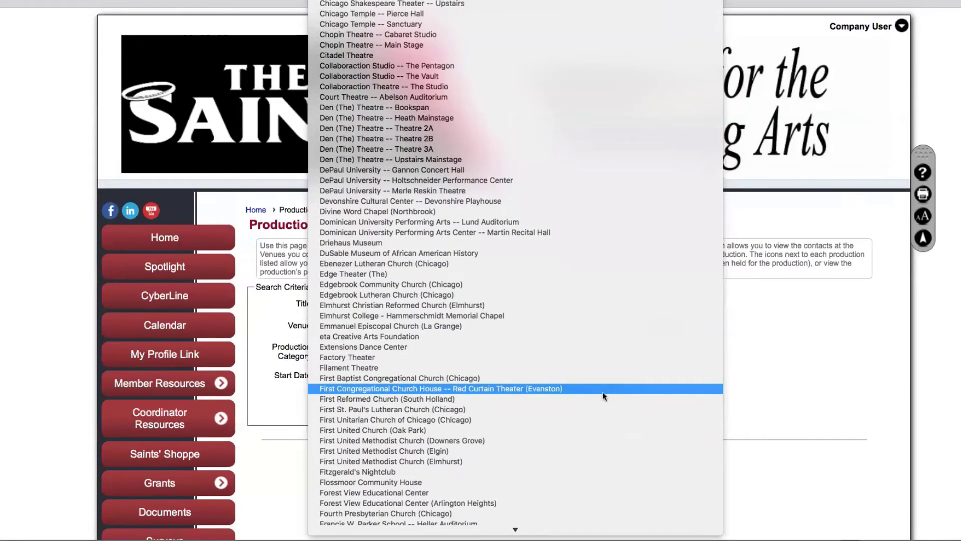
scroll(602, 391, "up", 1)
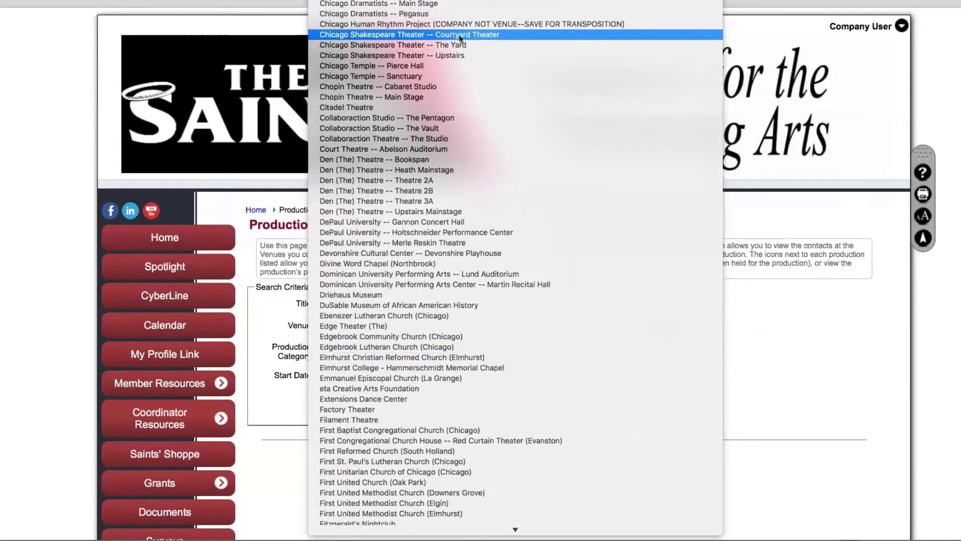
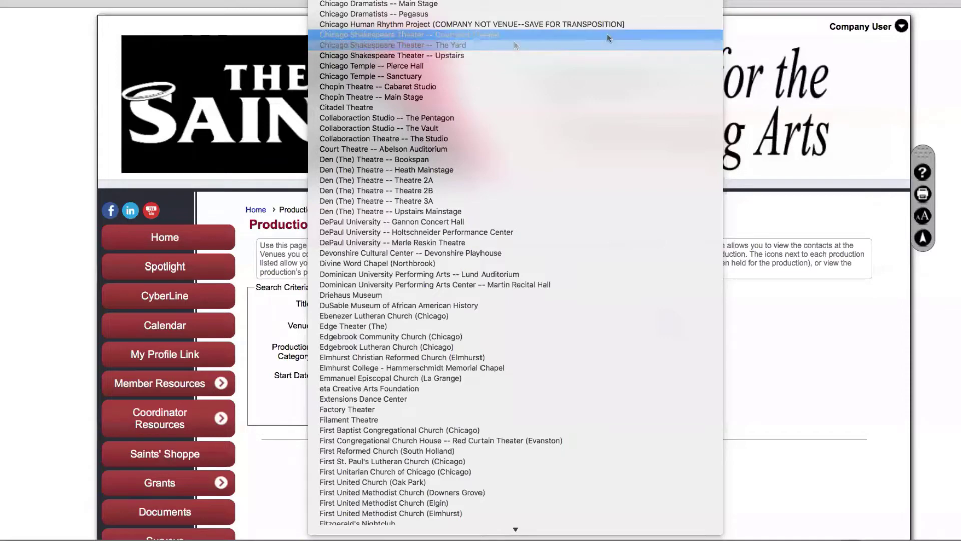
Leave both the Venue and Company filters empty
left_click(956, 130)
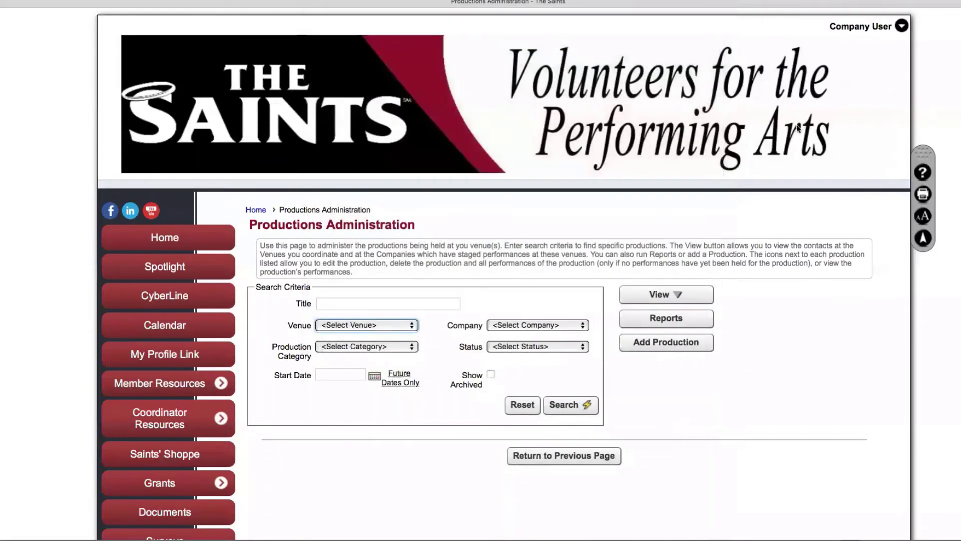
left_click(581, 326)
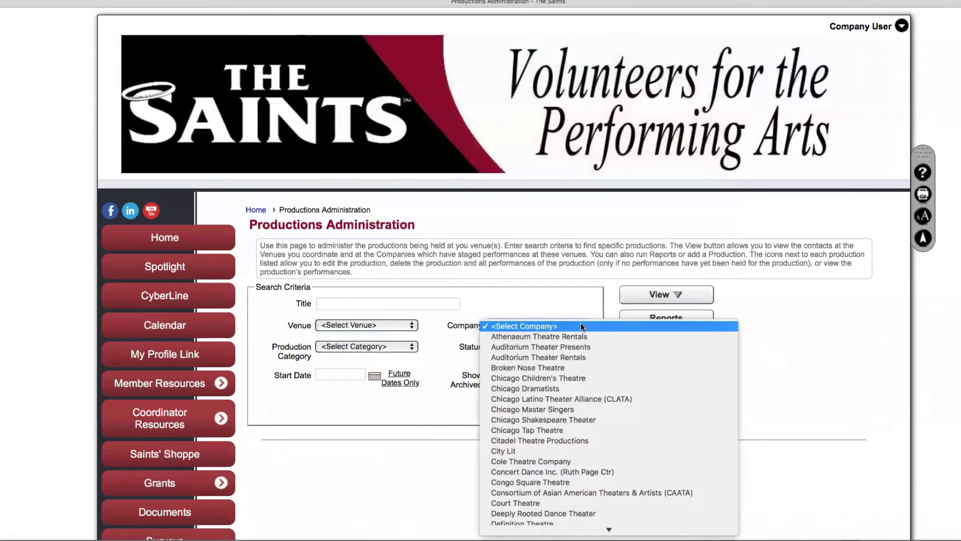
left_click(556, 326)
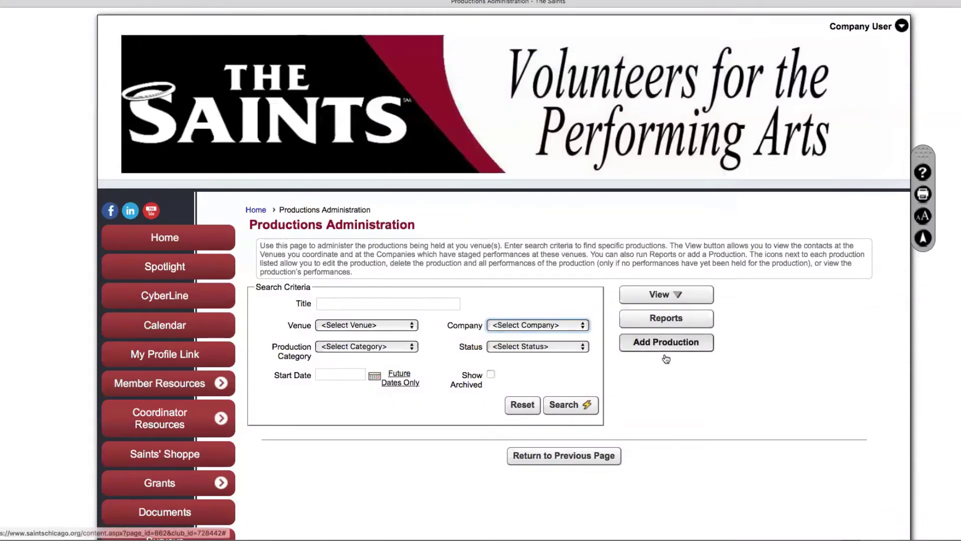
Start a new production for Chicago Dramatists at Chicago Temple -- Pierce Hall, then discard it
left_click(678, 346)
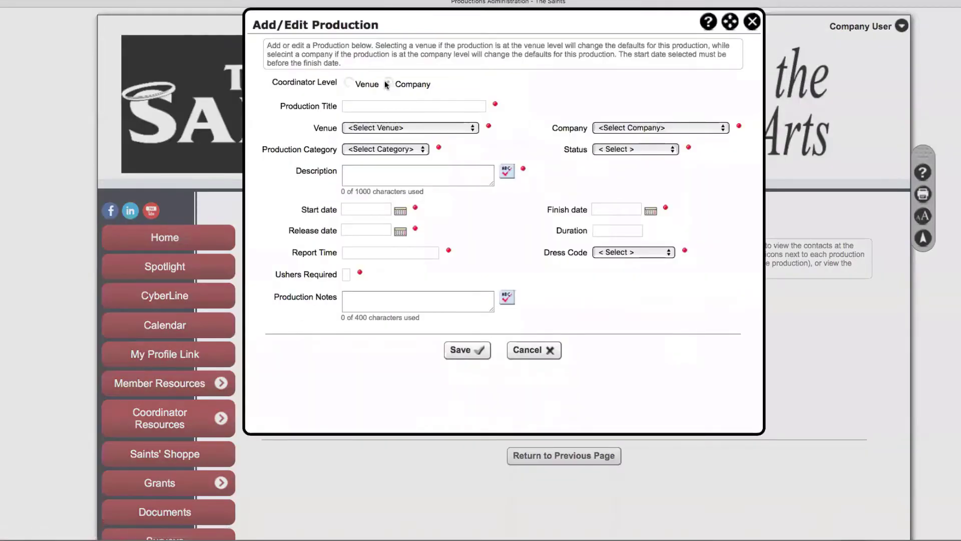
left_click(721, 128)
left_click(650, 140)
left_click(473, 128)
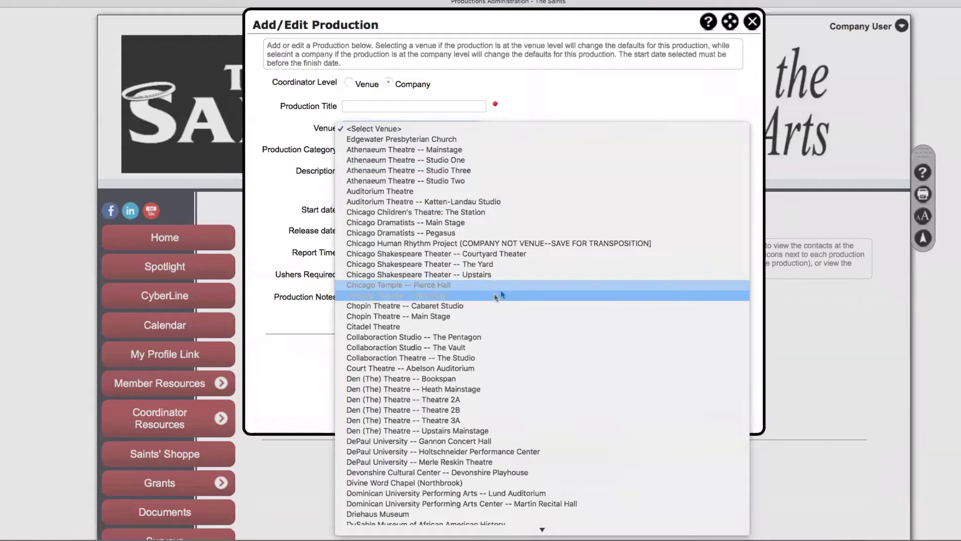
left_click(421, 284)
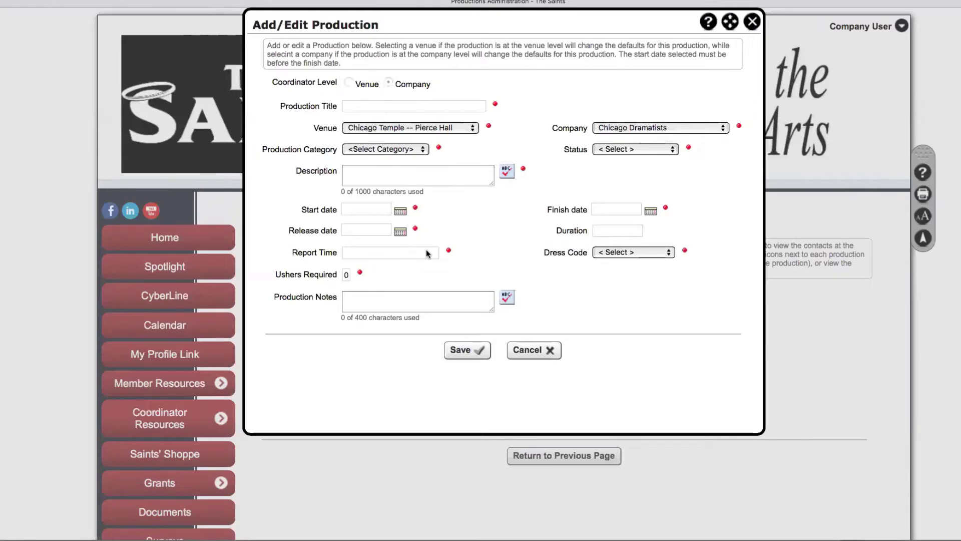
left_click(526, 351)
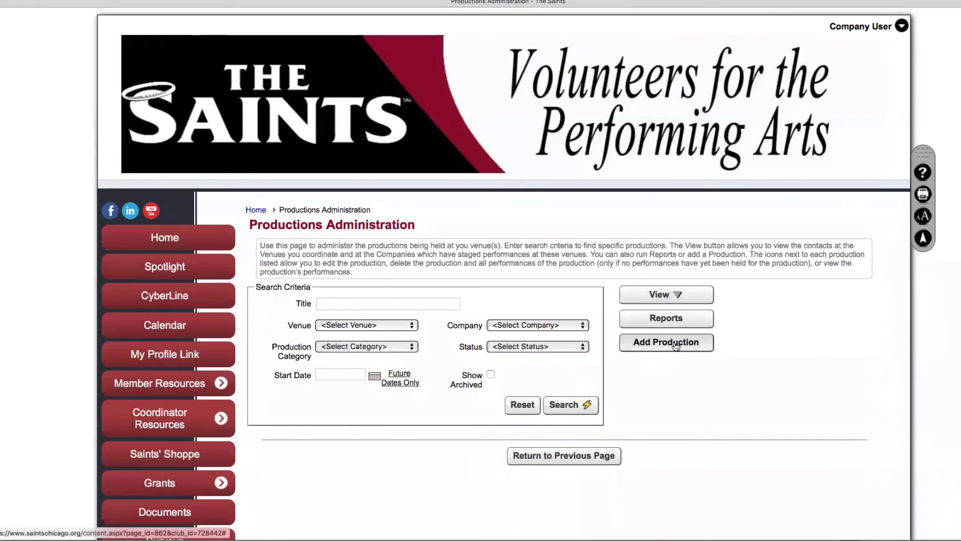
Discard a second new production form and run the search with no criteria
left_click(647, 345)
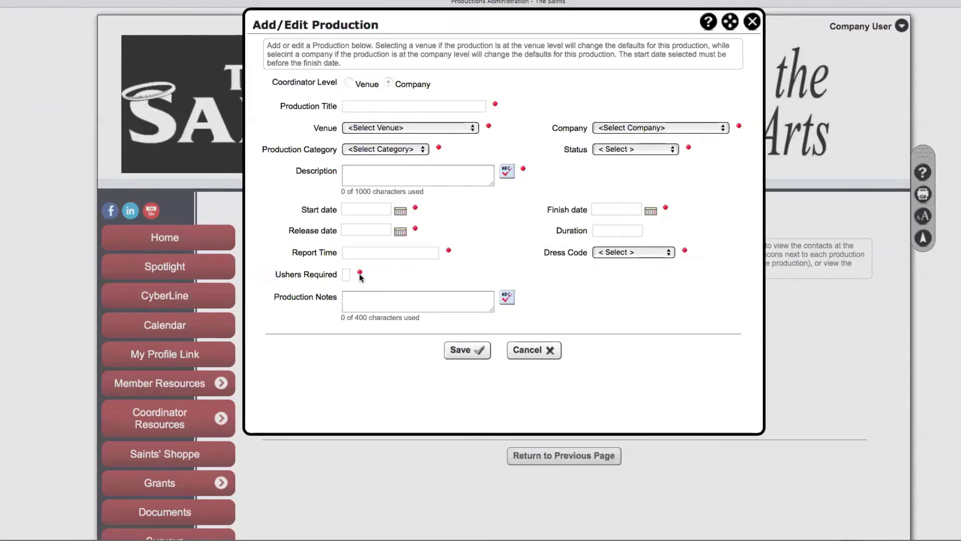
left_click(523, 351)
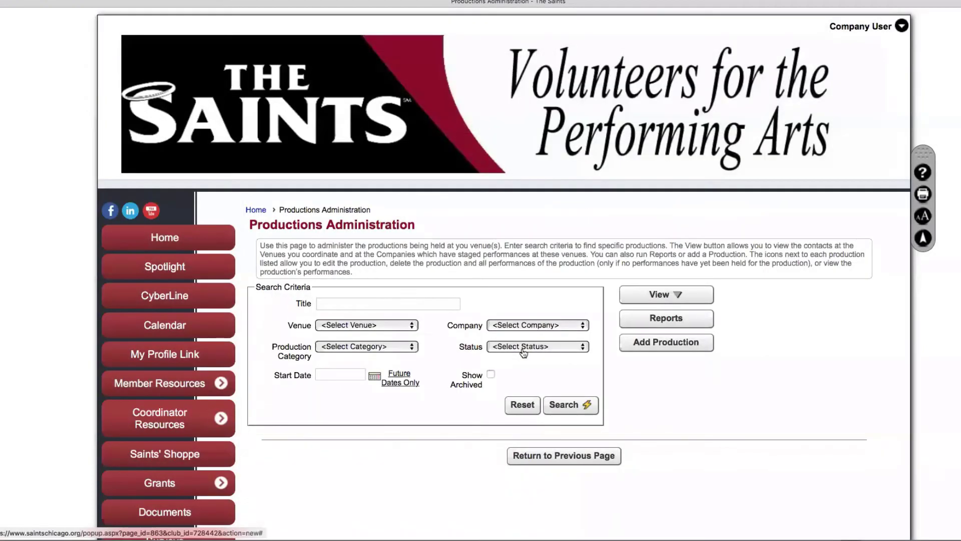
left_click(561, 406)
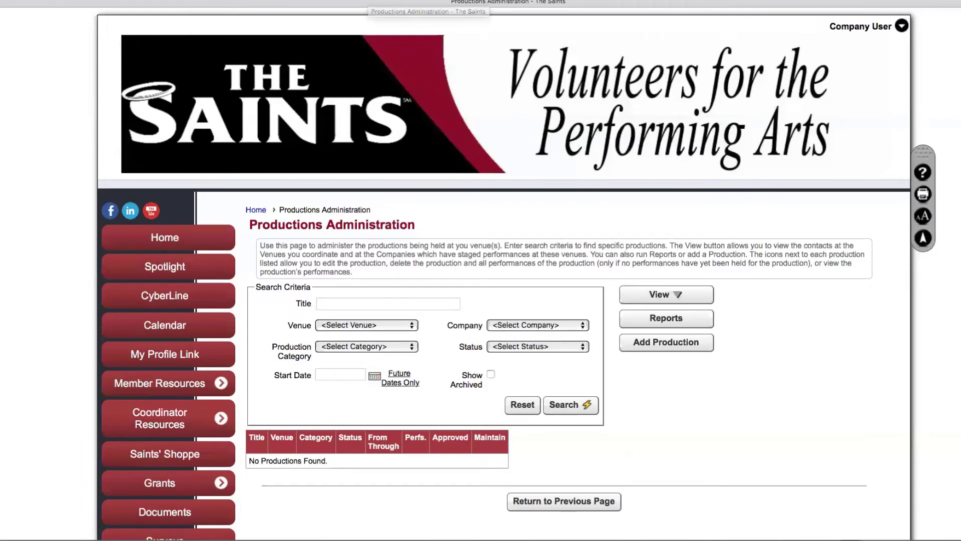
left_click(862, 27)
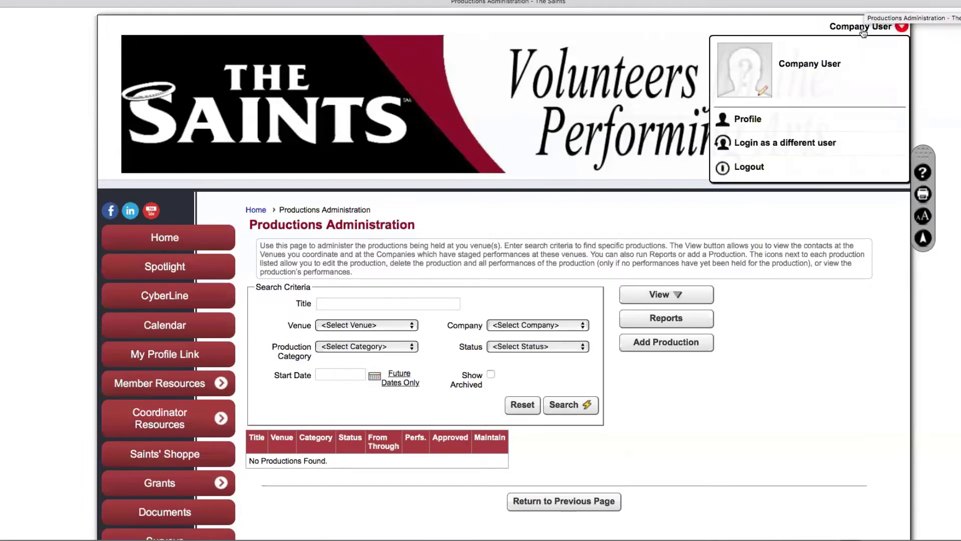
Sign in with the test user account
left_click(797, 142)
type("t")
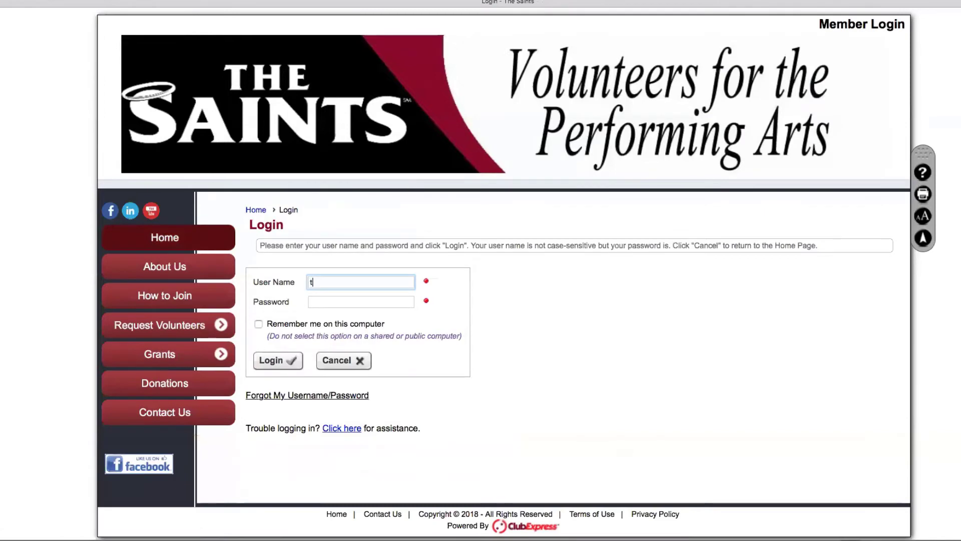
type("user")
key("Tab")
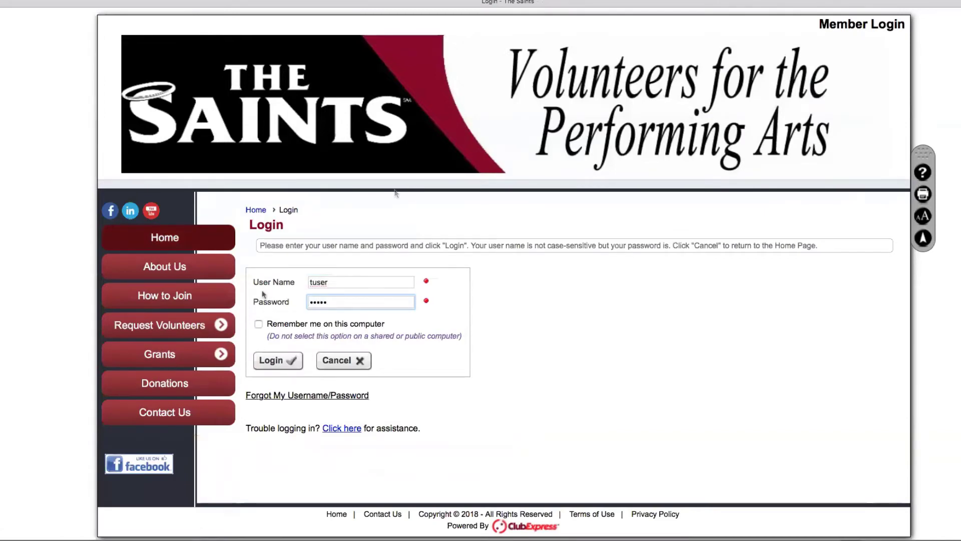
left_click(285, 362)
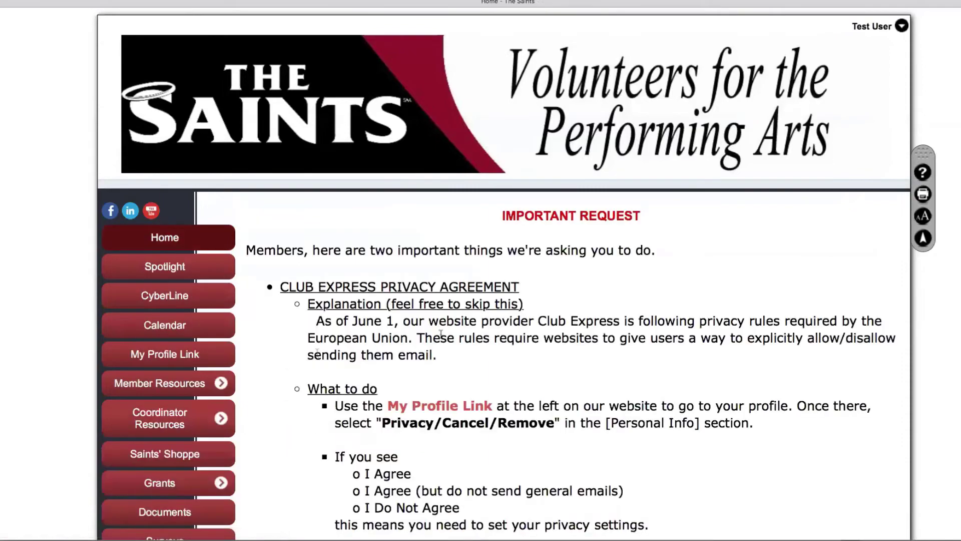
Search the Ushering Request Assignment page for the title 'pirate'
scroll(277, 341, "down", 6)
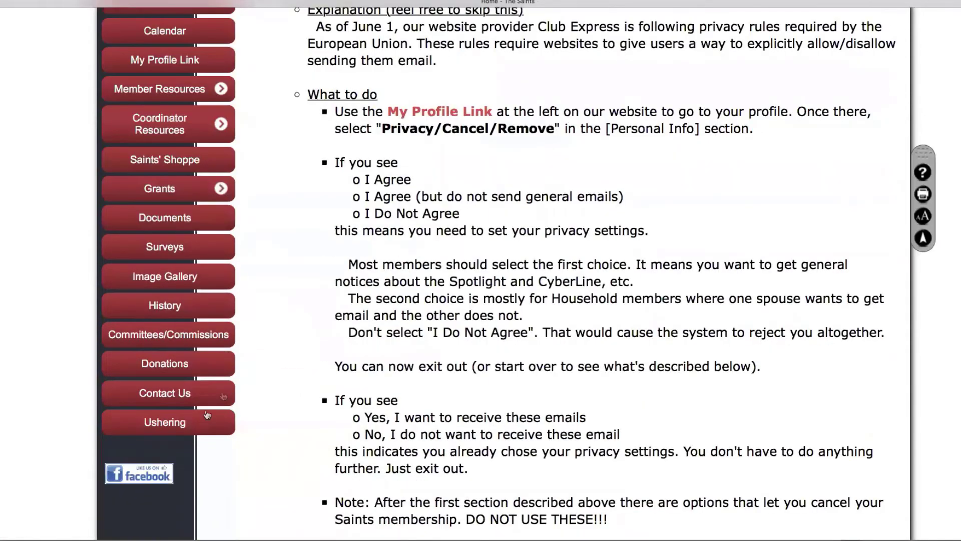
left_click(165, 425)
left_click(368, 280)
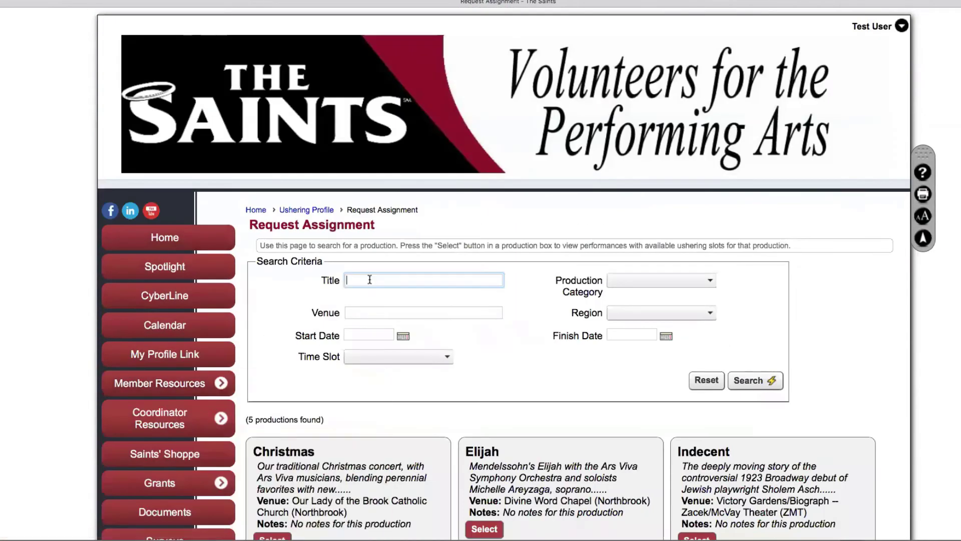
type("piraste")
key("BackSpace")
key("BackSpace")
key("BackSpace")
type("te")
left_click(752, 381)
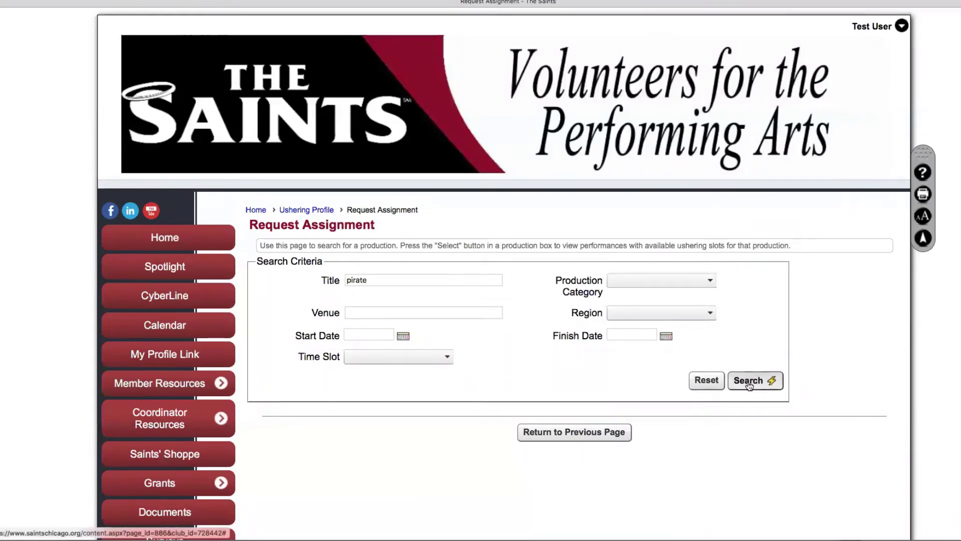
left_click(749, 384)
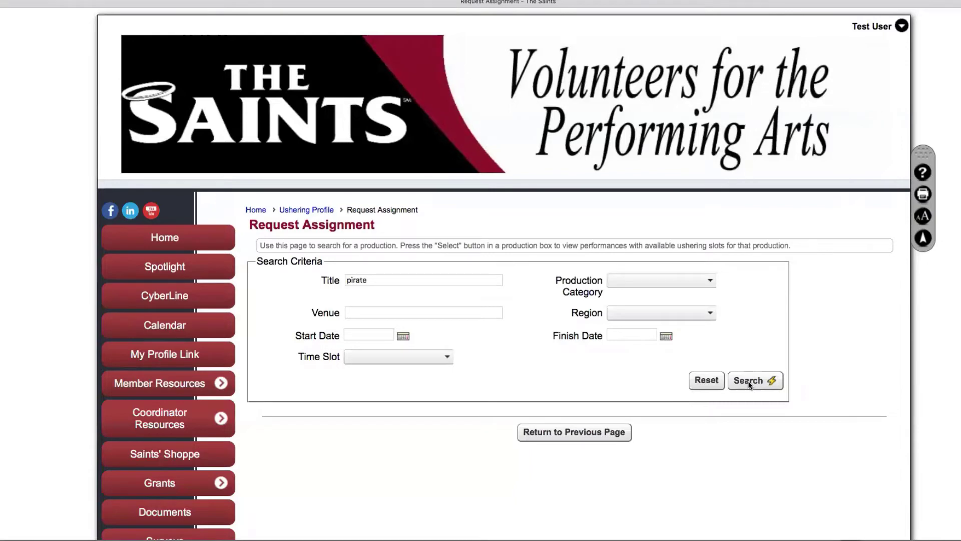
left_click(871, 28)
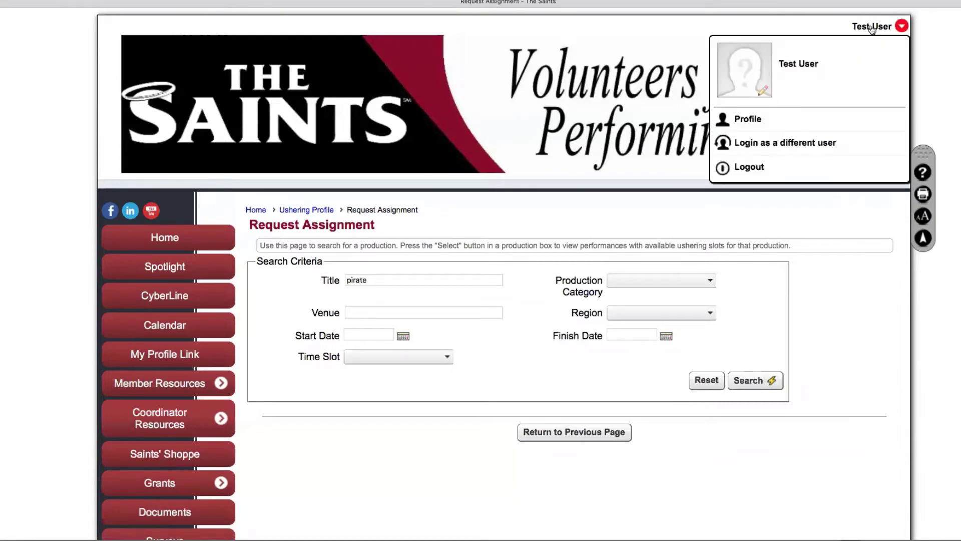
Sign in with the administrator account and its password
left_click(798, 142)
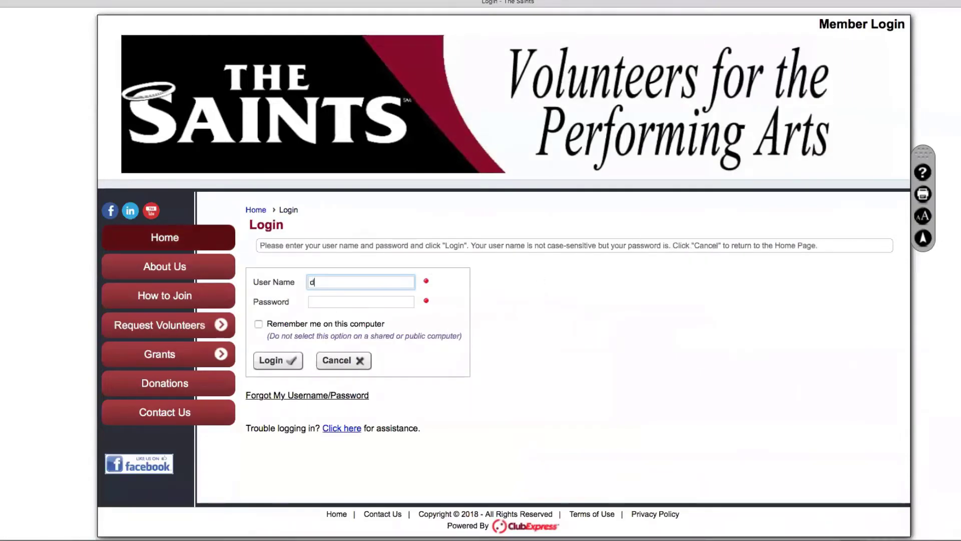
key("Tab")
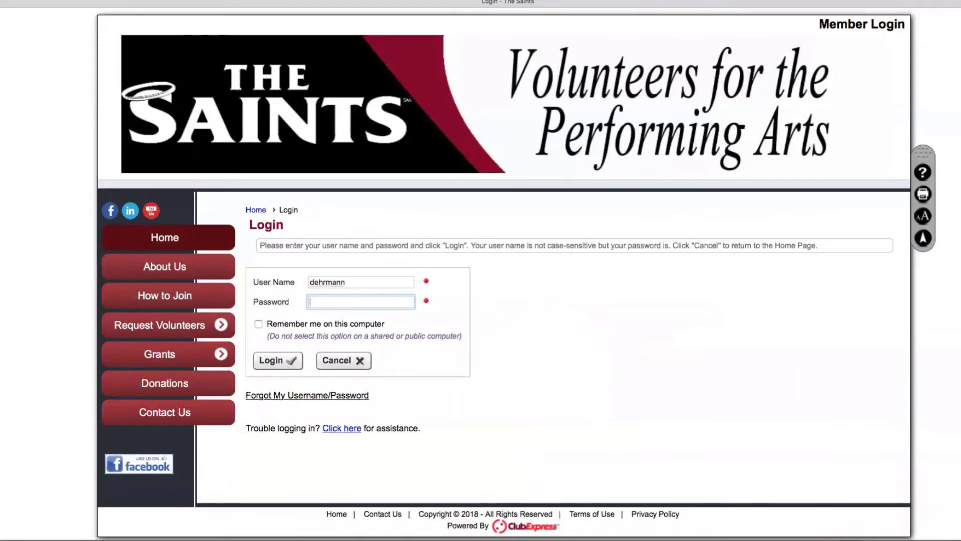
type("•••")
key("Return")
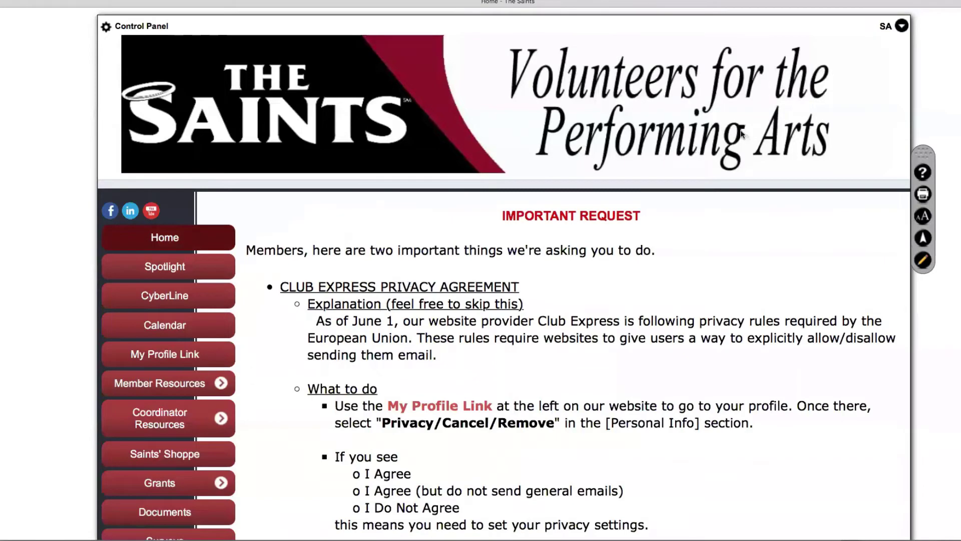
Search Ushering Productions Administration for 'pirate', finding Pirates of Penzance
left_click(162, 27)
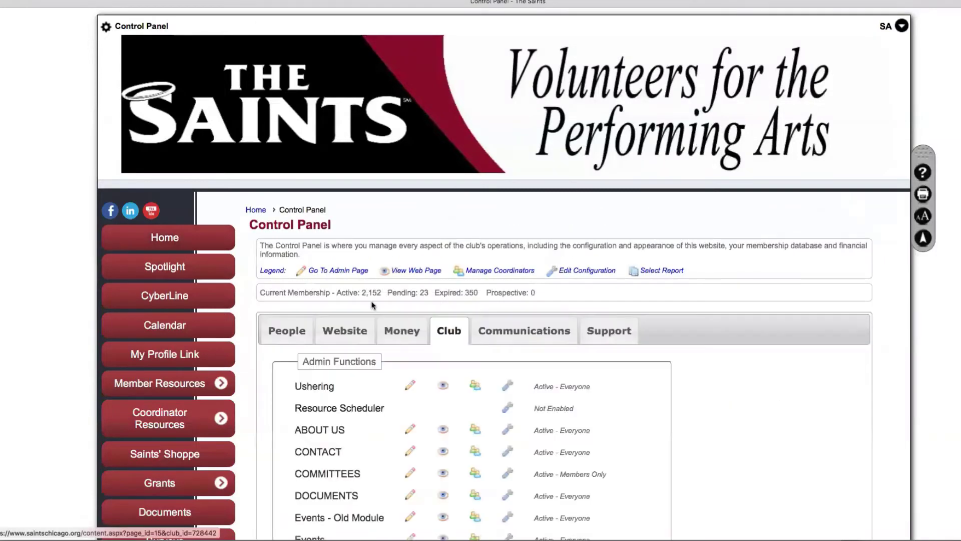
left_click(317, 326)
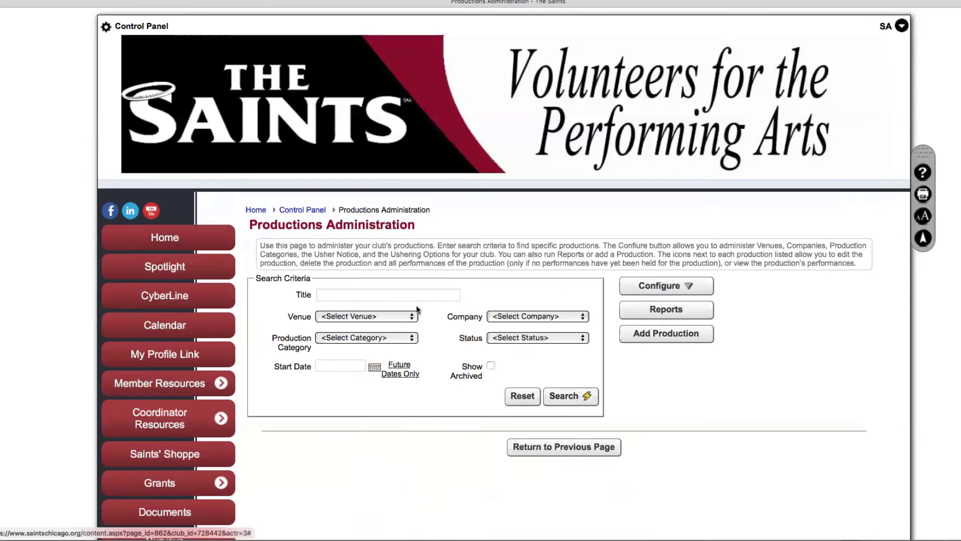
left_click(389, 292)
type("pira")
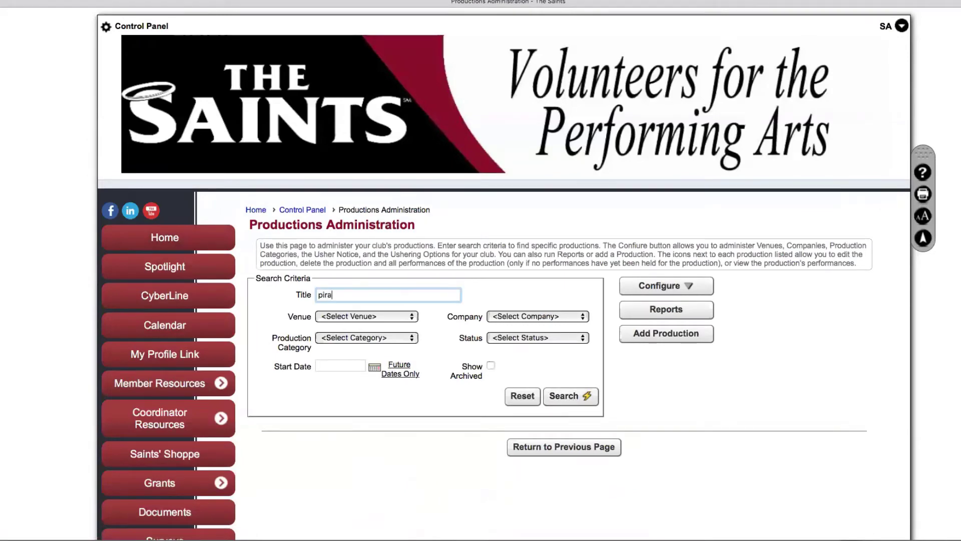
type("te")
left_click(573, 396)
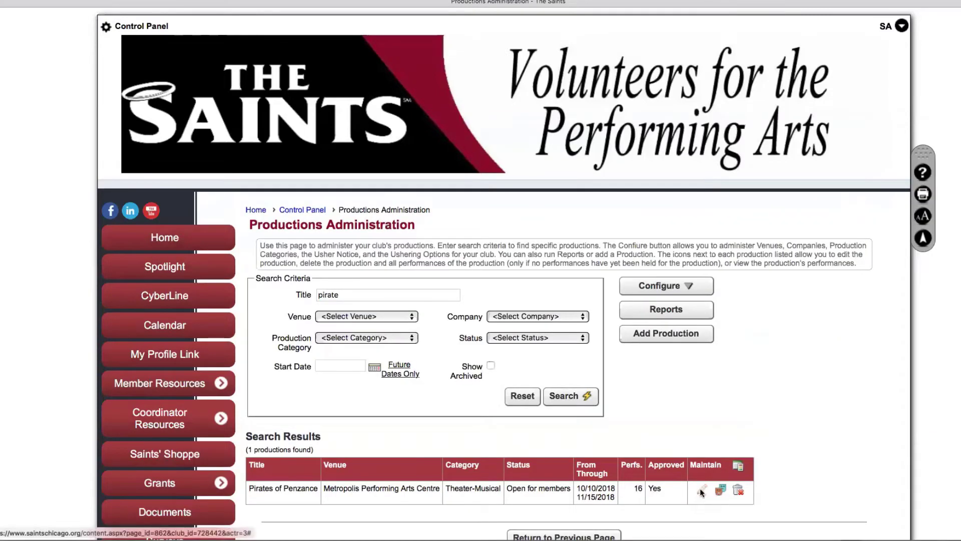
Re-save the Pirates of Penzance production and its 10/14/2018 Regular 2:00 PM performance
left_click(700, 489)
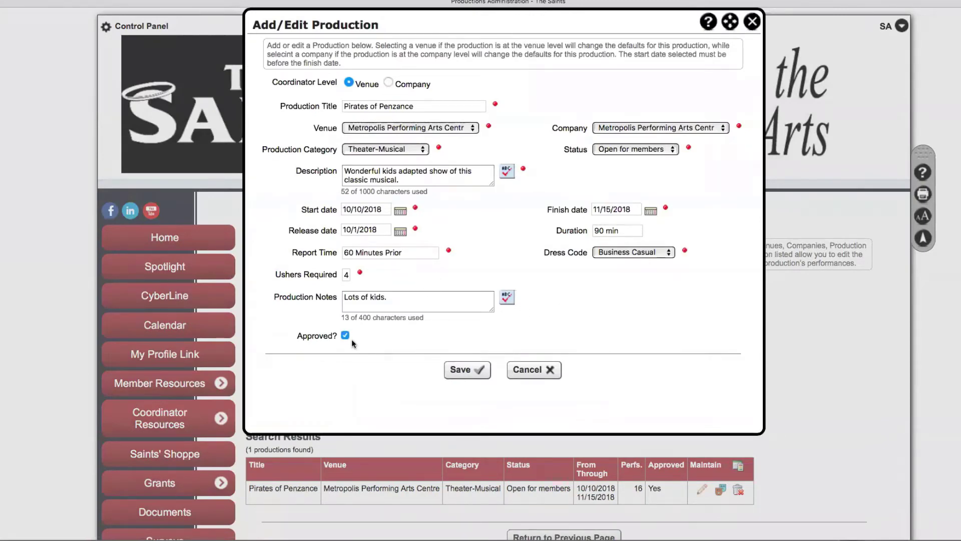
left_click(464, 372)
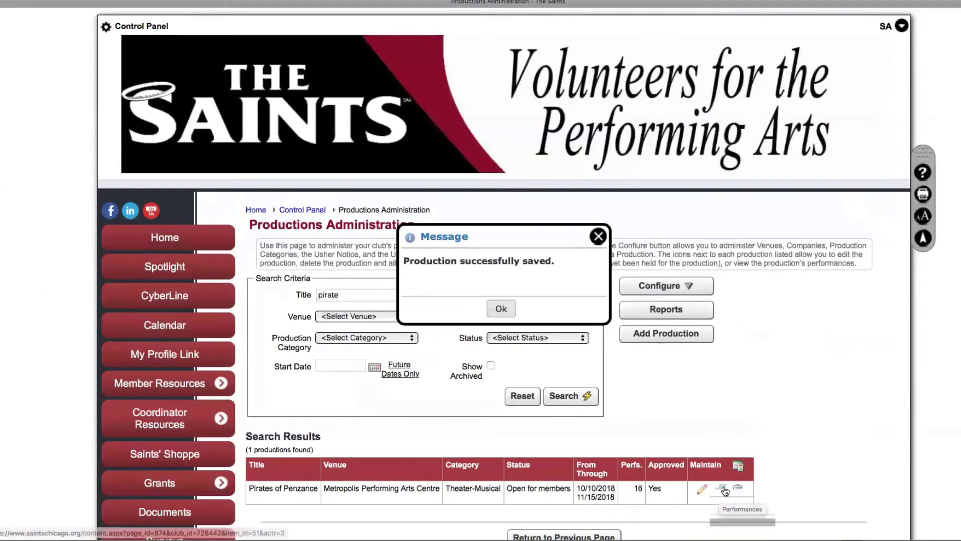
left_click(723, 489)
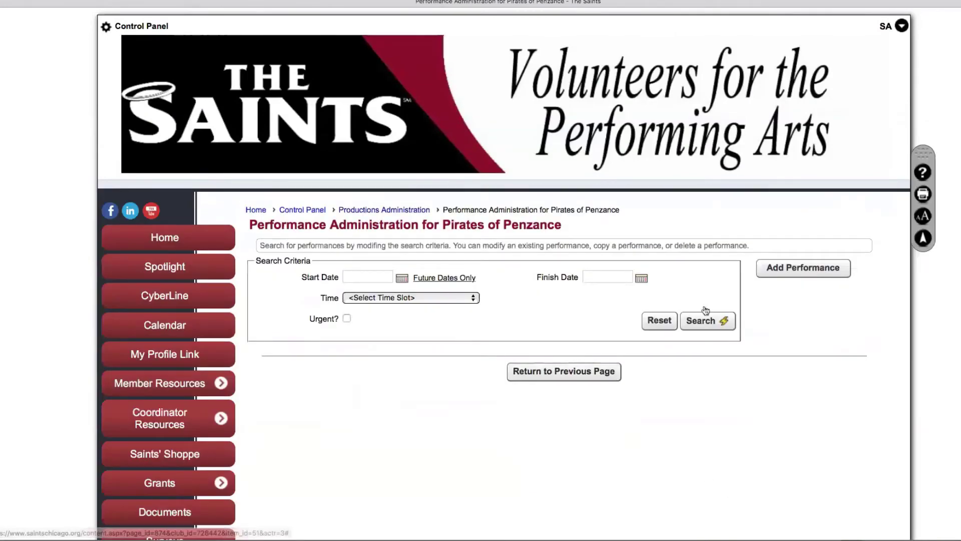
left_click(702, 321)
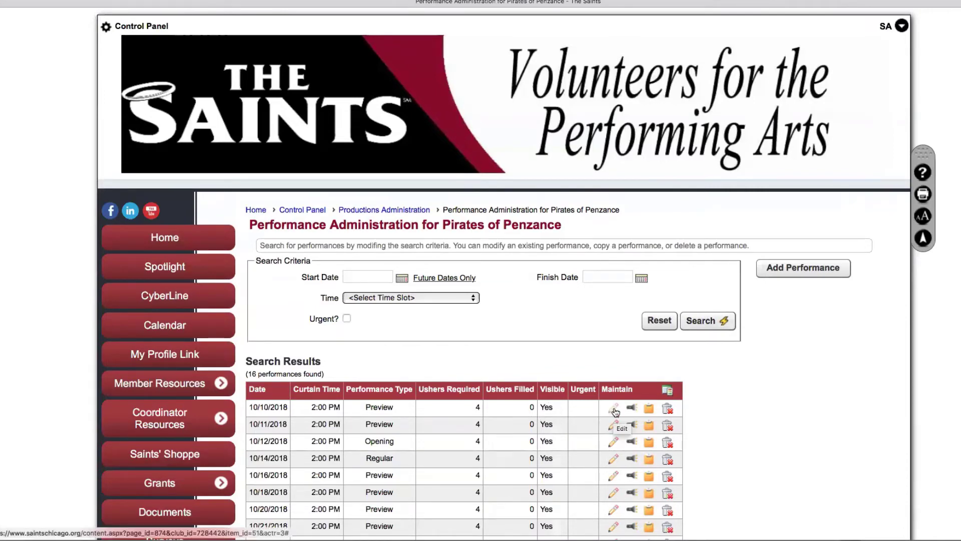
left_click(614, 459)
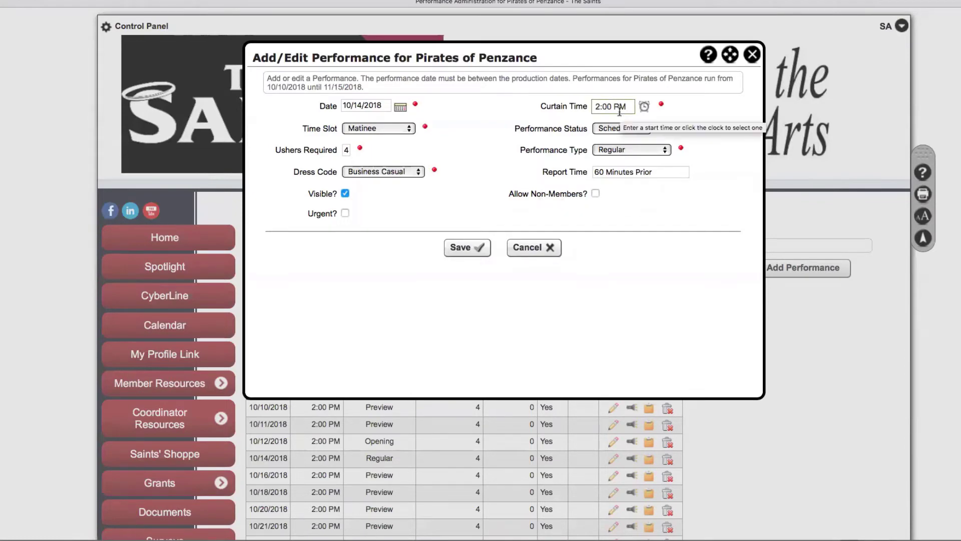
left_click(463, 249)
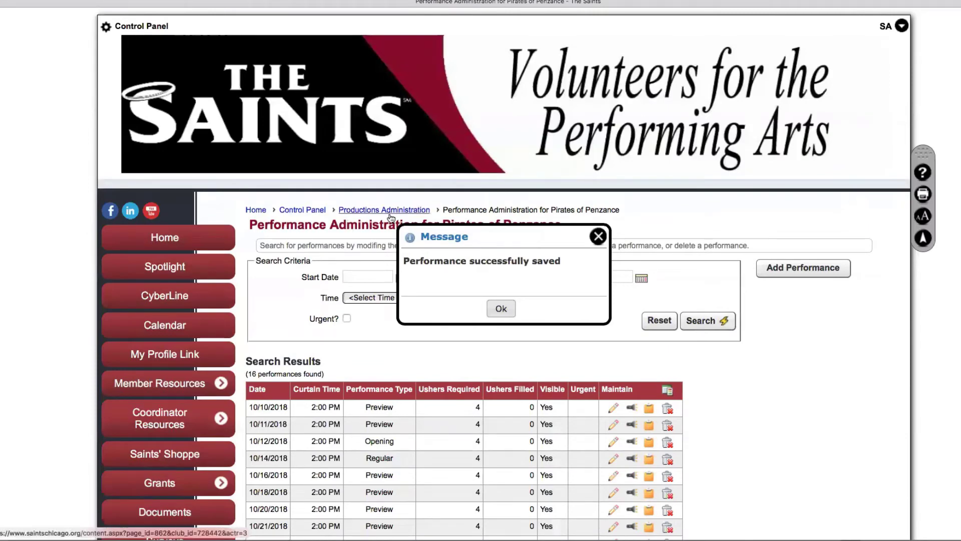
left_click(324, 210)
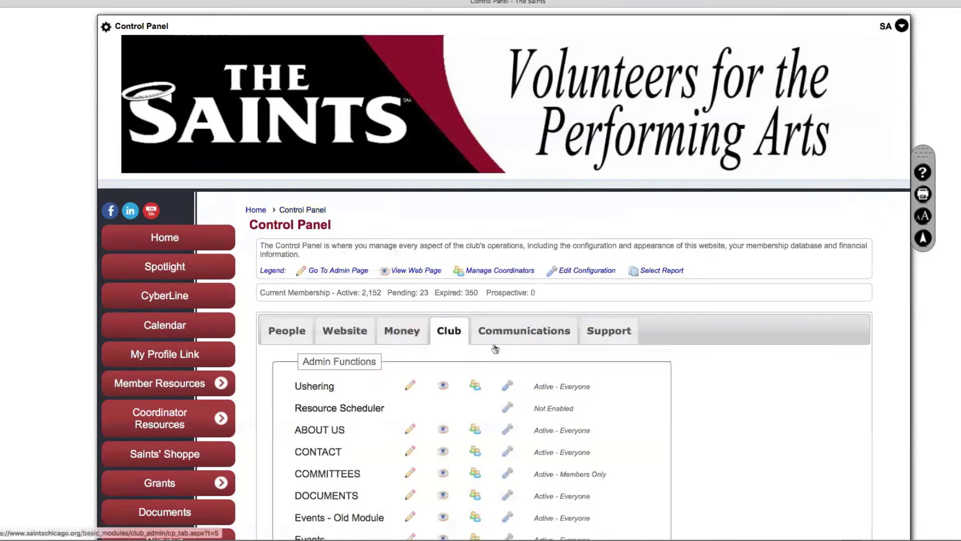
Search the members' Request Assignment page for 'pirate' while signed in as administrator
left_click(444, 386)
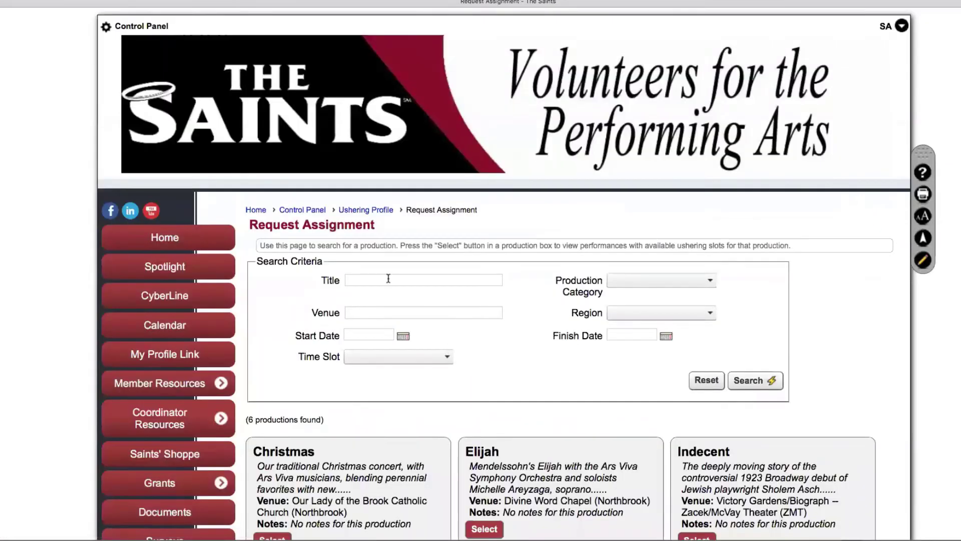
left_click(376, 280)
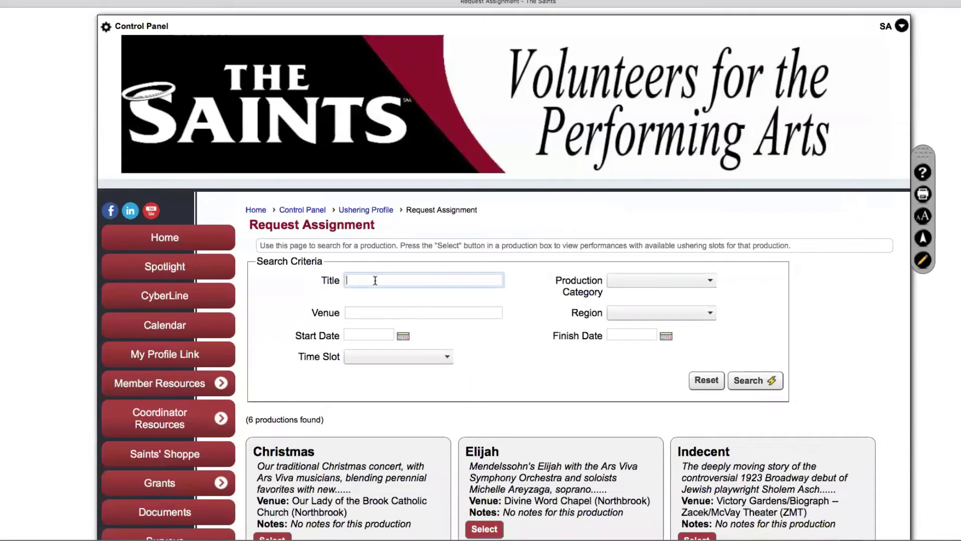
type("pirate")
left_click(753, 382)
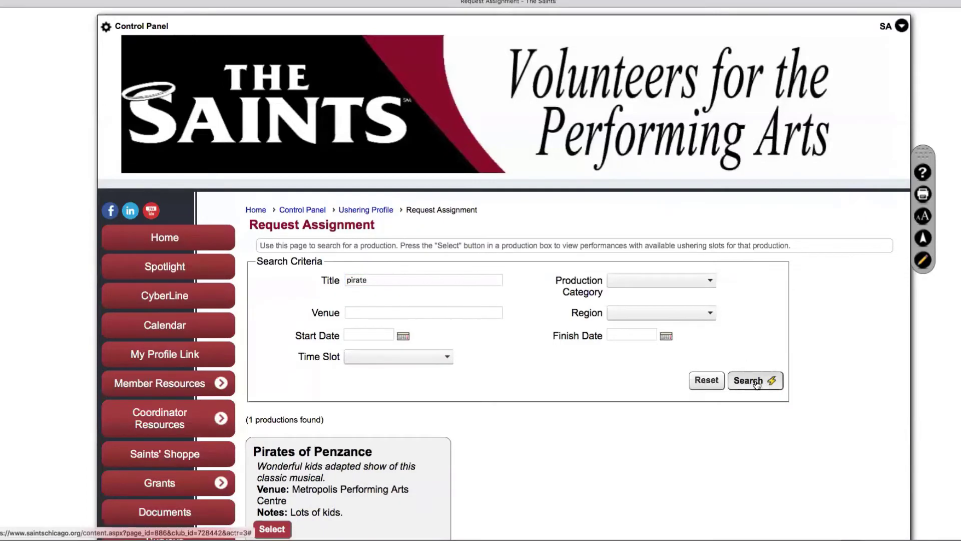
scroll(413, 448, "down", 5)
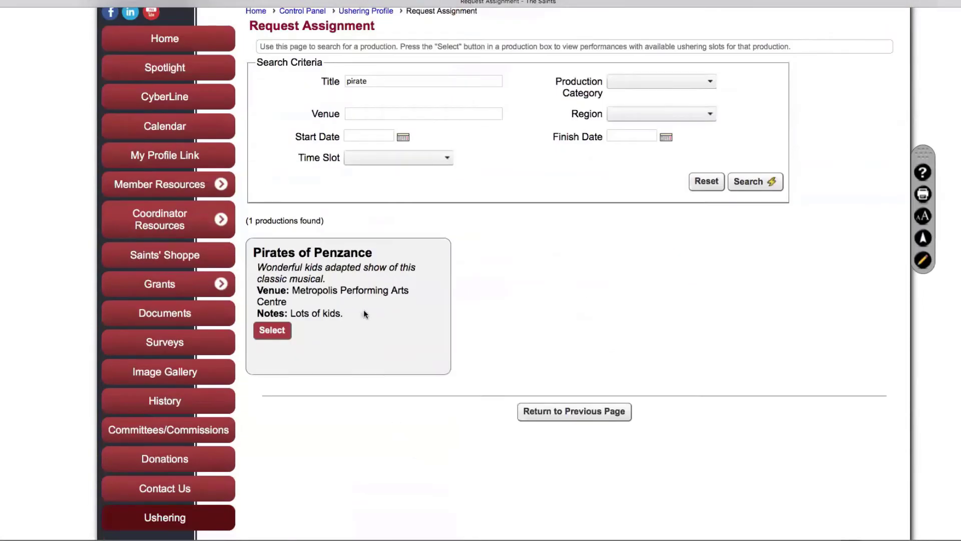
scroll(524, 347, "up", 5)
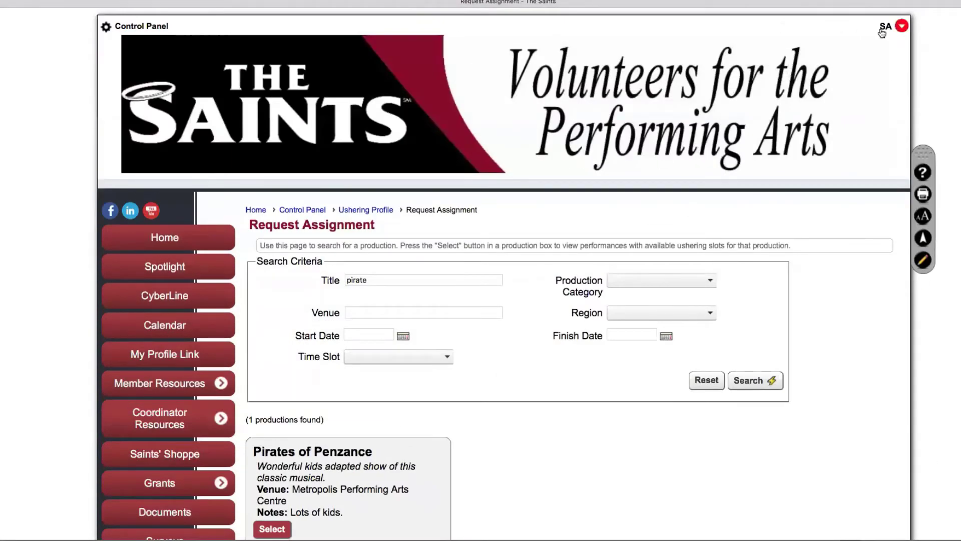
Sign back in as the test user and search Request Assignment for 'pirate', finding Pirates of Penzance
left_click(883, 29)
left_click(801, 95)
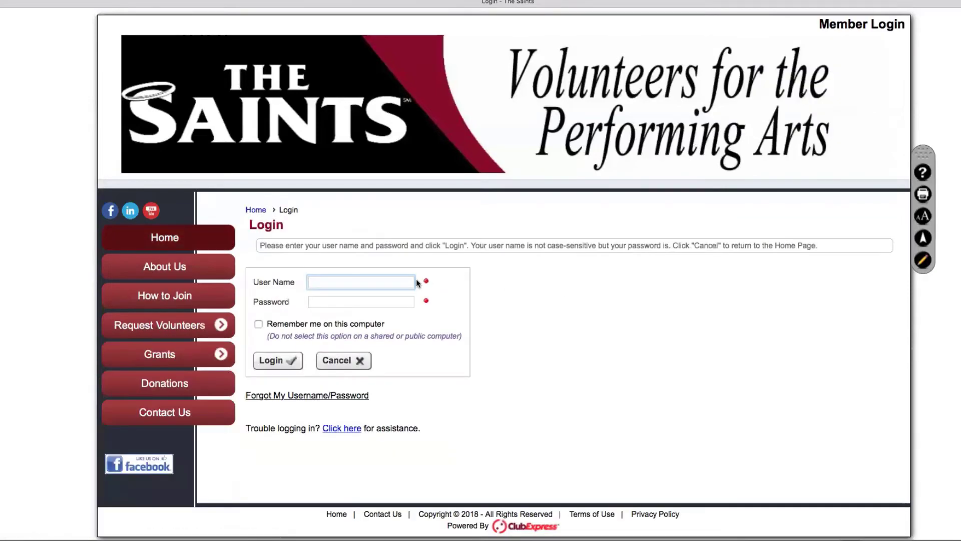
type("tuser")
key("Tab")
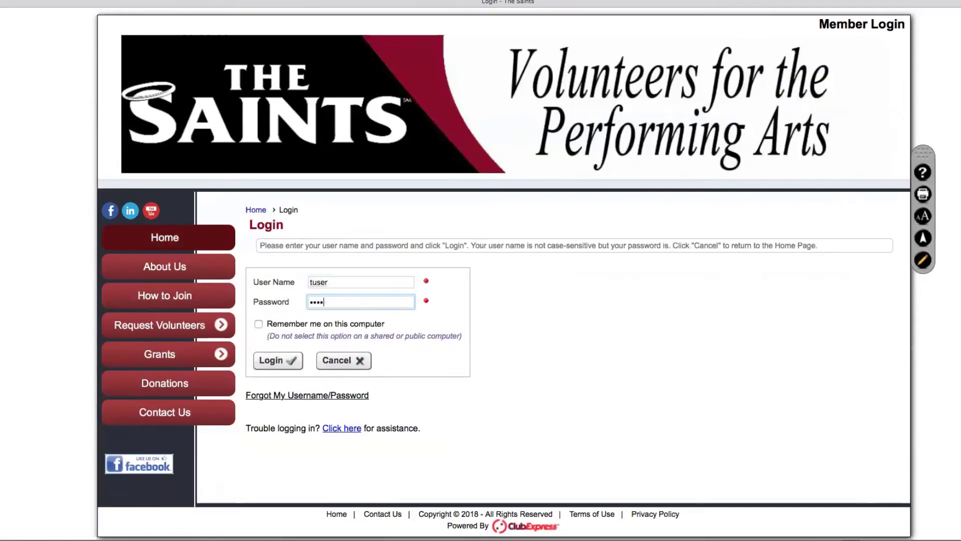
key("Return")
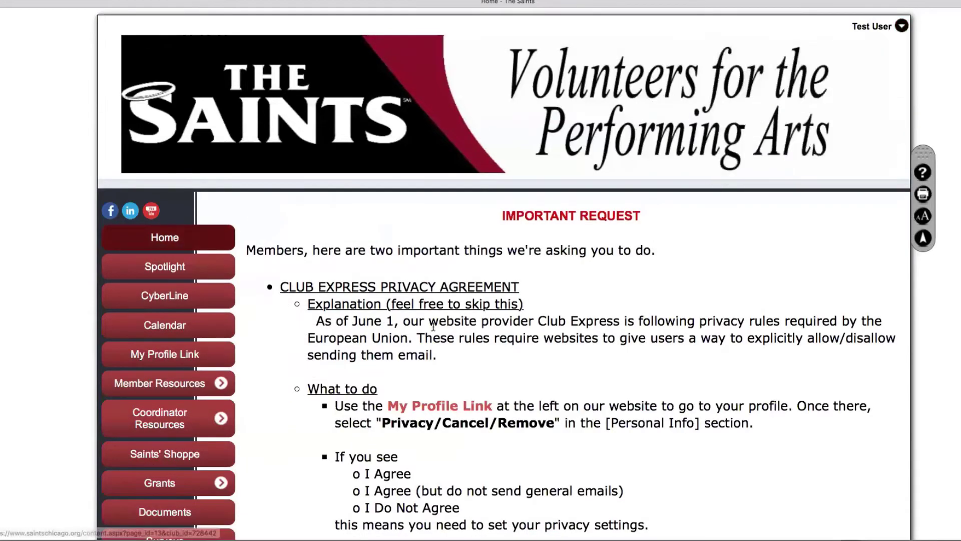
scroll(433, 326, "down", 10)
left_click(216, 221)
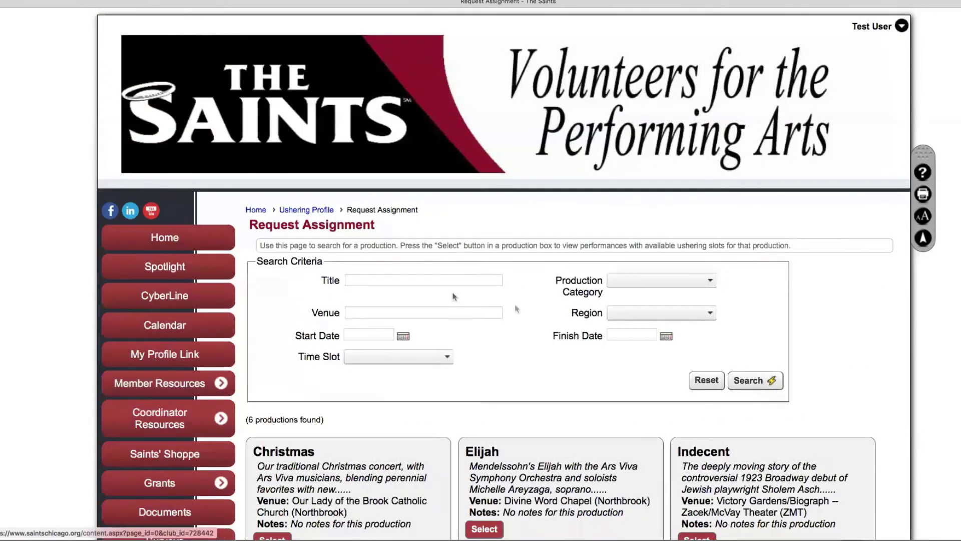
left_click(357, 281)
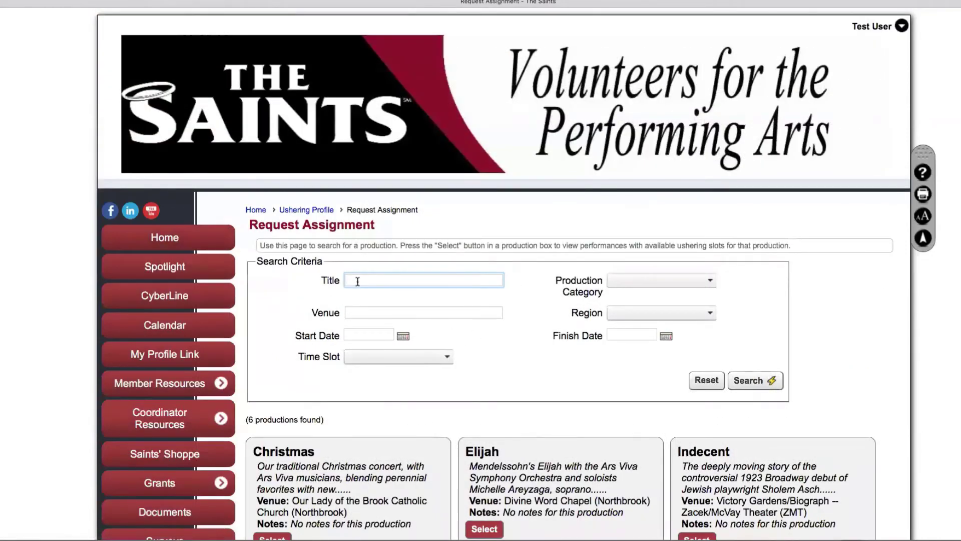
type("pirate")
left_click(756, 379)
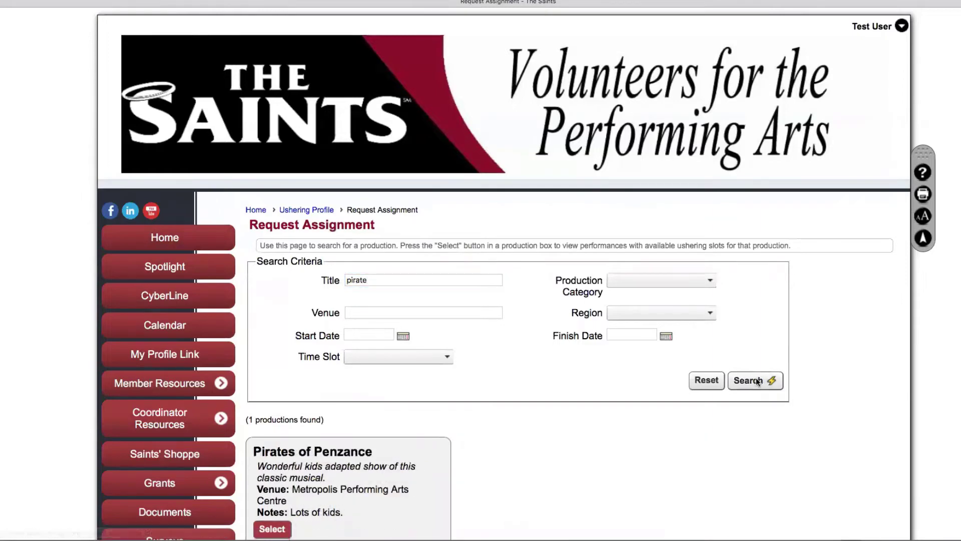
scroll(594, 457, "down", 3)
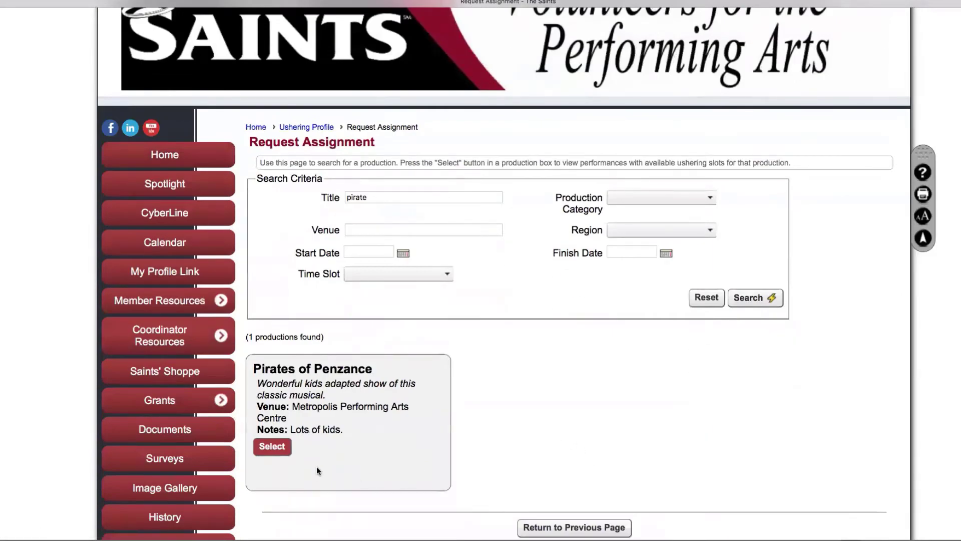
Open Pirates of Penzance's performances and filter them to the Regular performance type
left_click(273, 447)
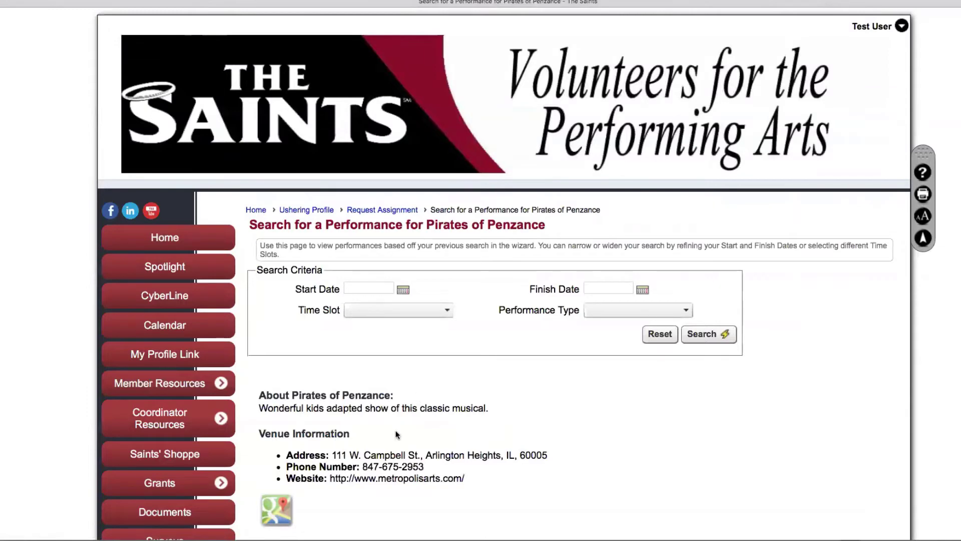
scroll(528, 463, "down", 3)
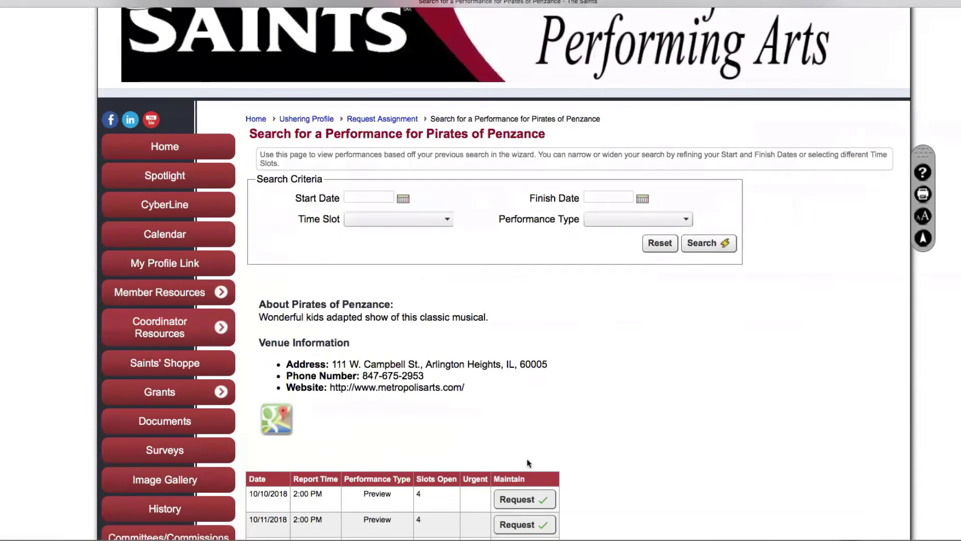
scroll(660, 402, "down", 5)
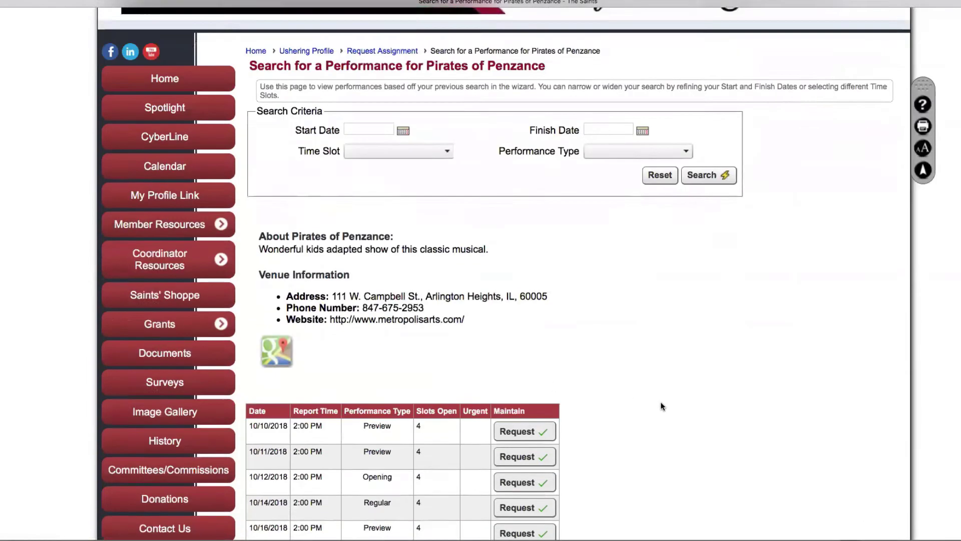
scroll(658, 401, "down", 8)
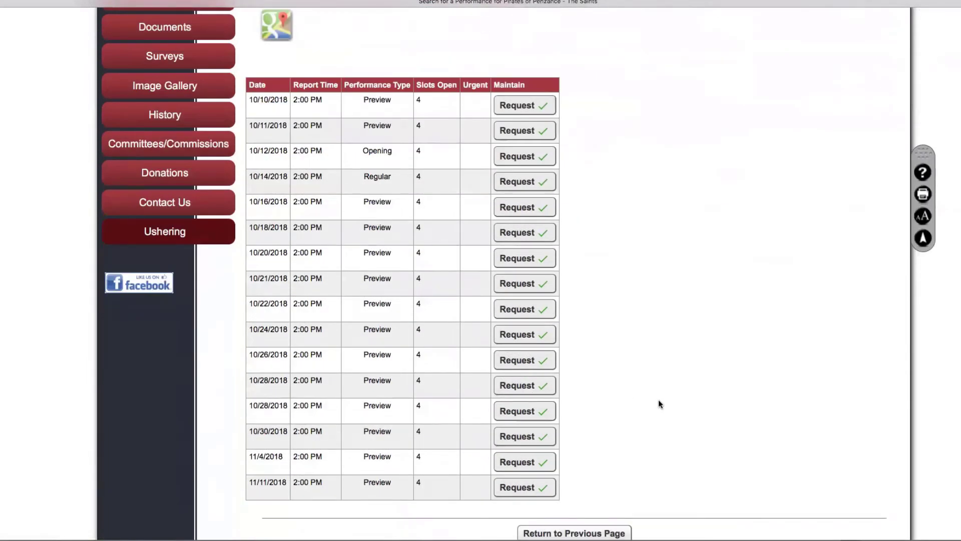
scroll(659, 400, "up", 10)
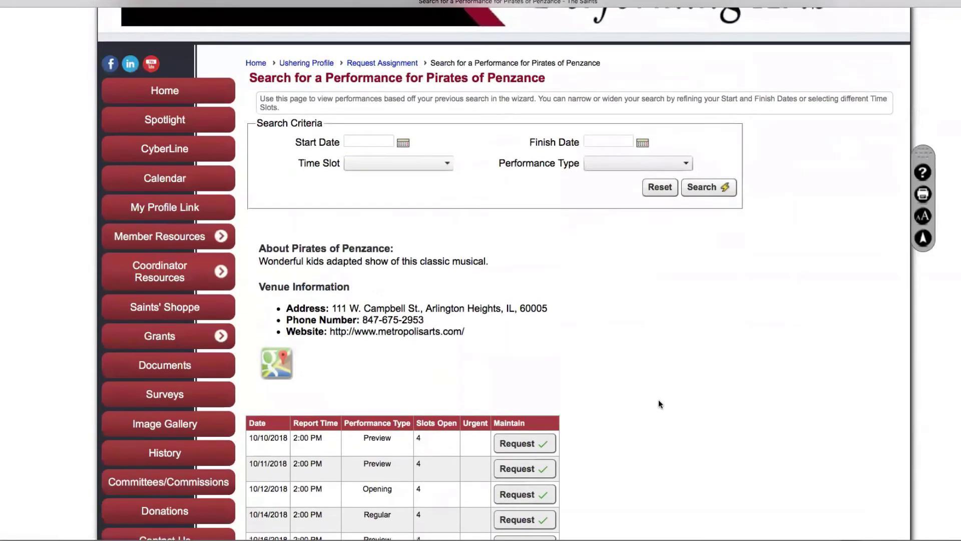
left_click(686, 163)
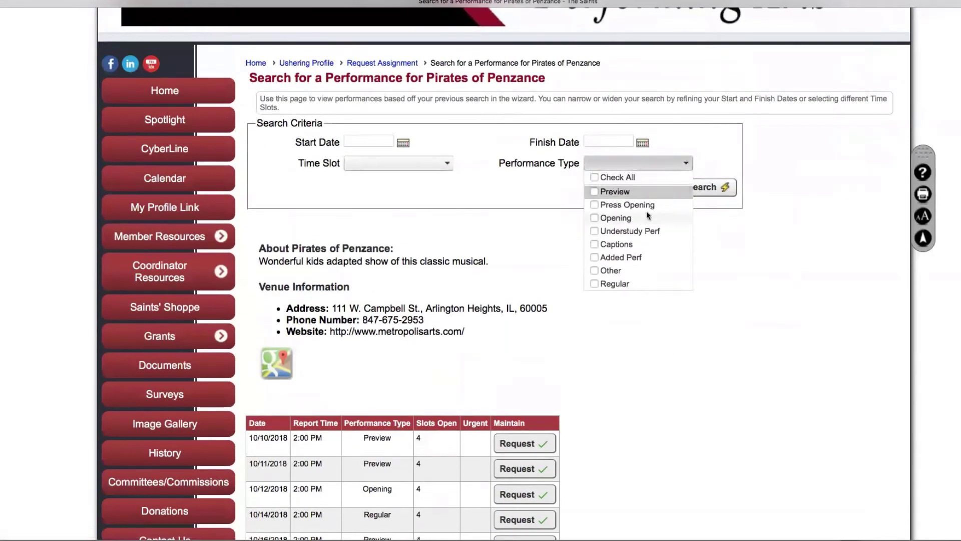
left_click(594, 284)
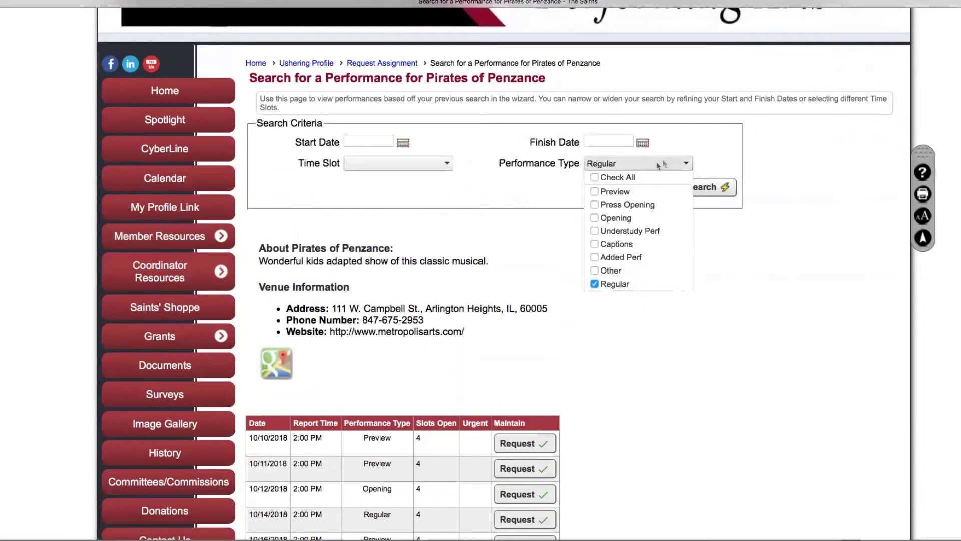
left_click(686, 164)
left_click(713, 190)
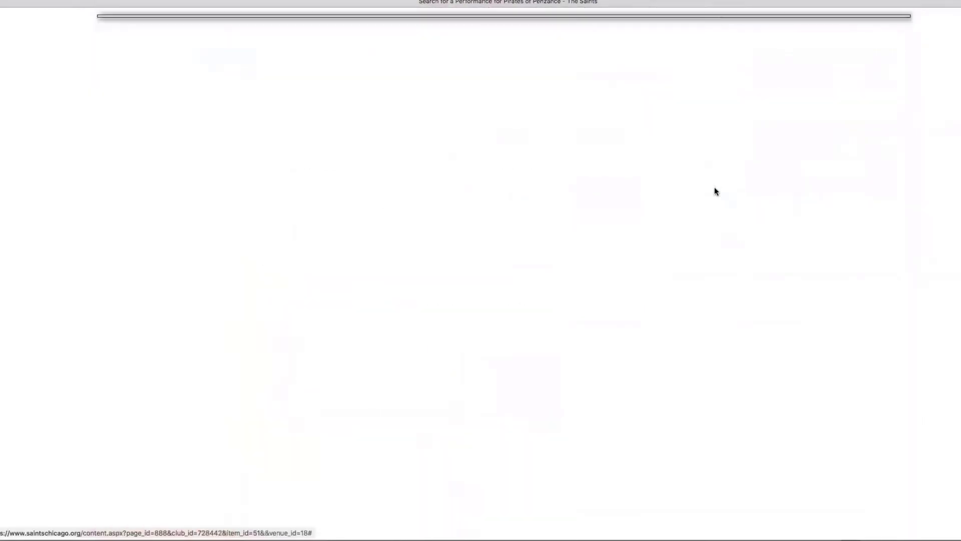
scroll(600, 389, "down", 4)
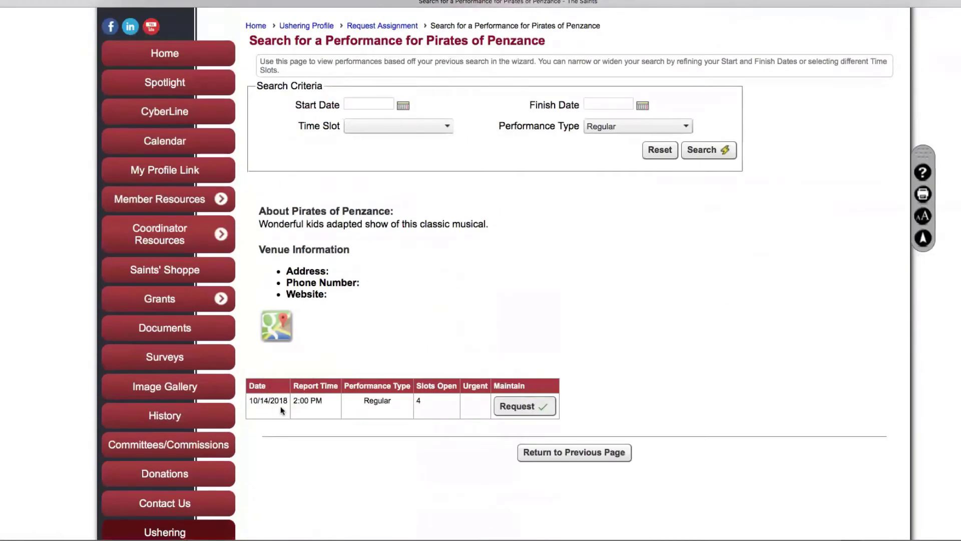
Sign up yourself (Me) for the 10/14/2018 Pirates of Penzance performance
left_click(523, 407)
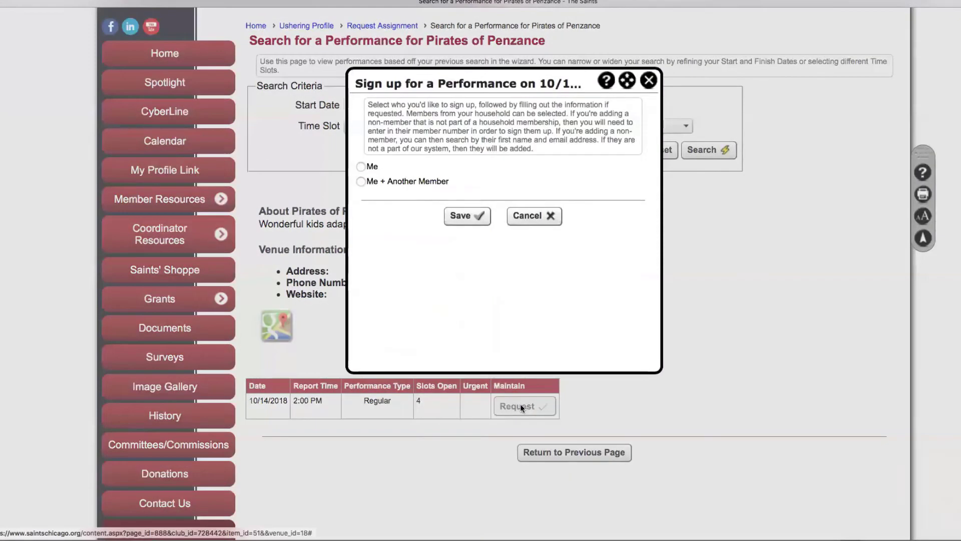
left_click(360, 167)
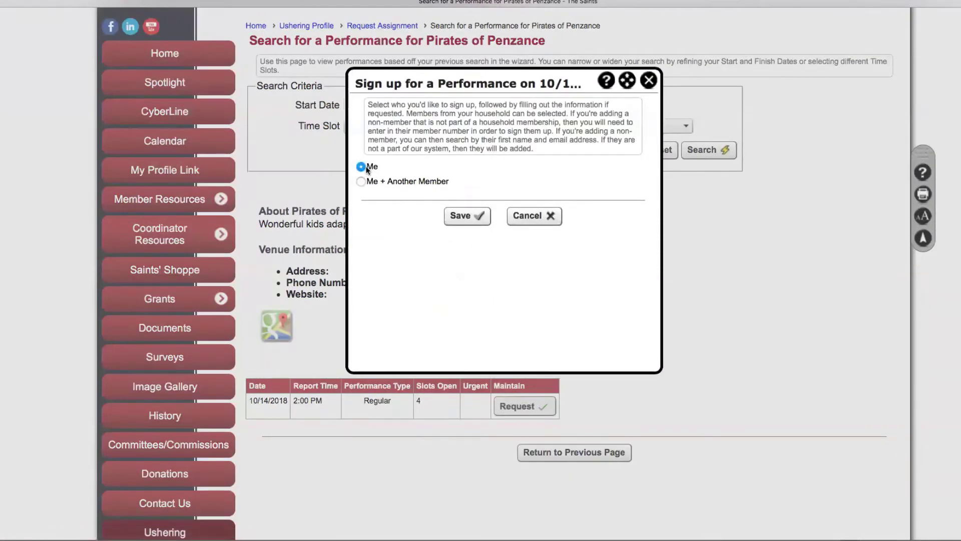
left_click(465, 217)
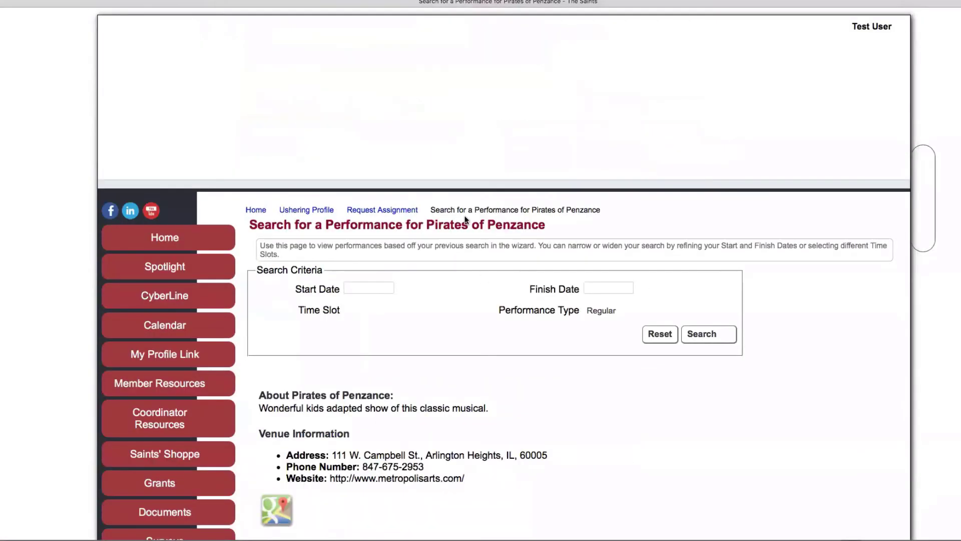
scroll(520, 333, "down", 3)
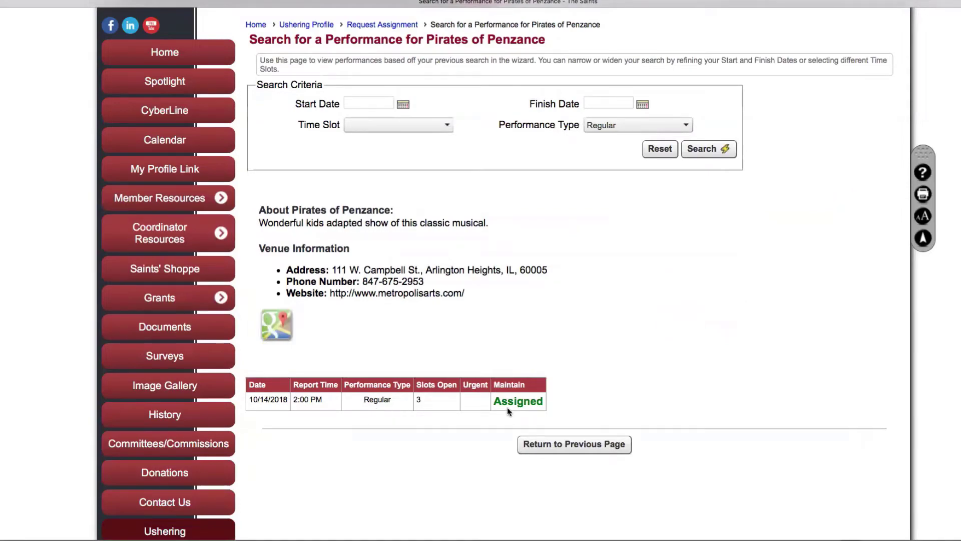
scroll(507, 409, "up", 3)
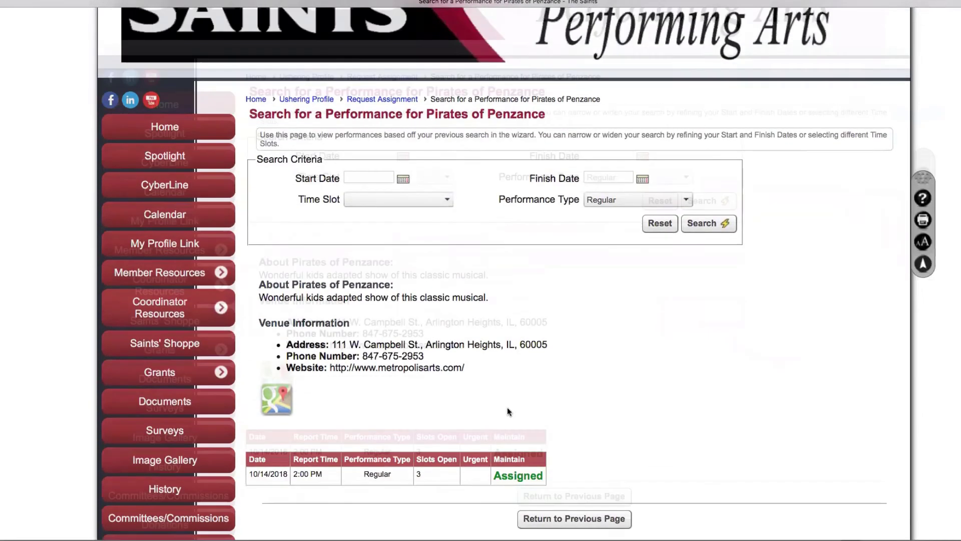
scroll(506, 407, "up", 3)
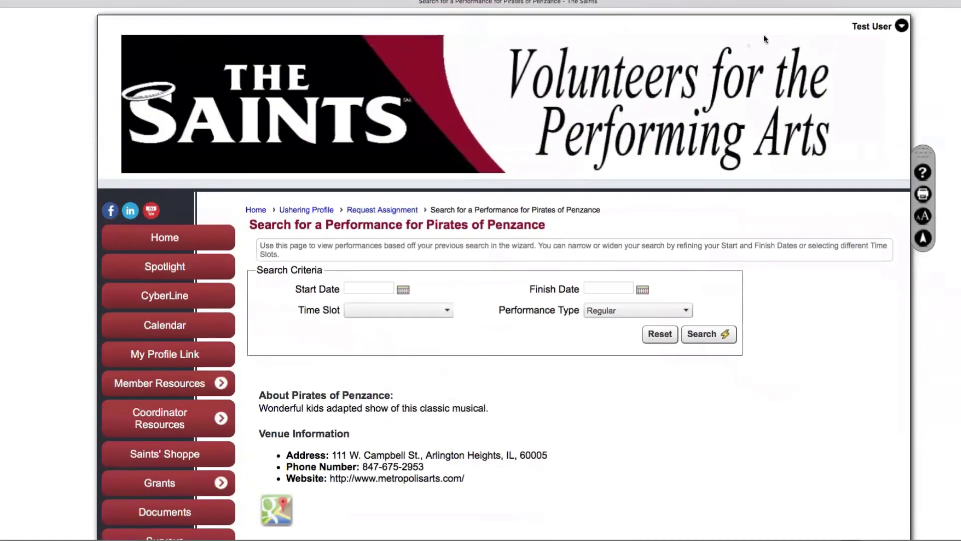
Check the profile's ushering assignments show Pirates of Penzance Requested, then log out
left_click(858, 29)
left_click(753, 117)
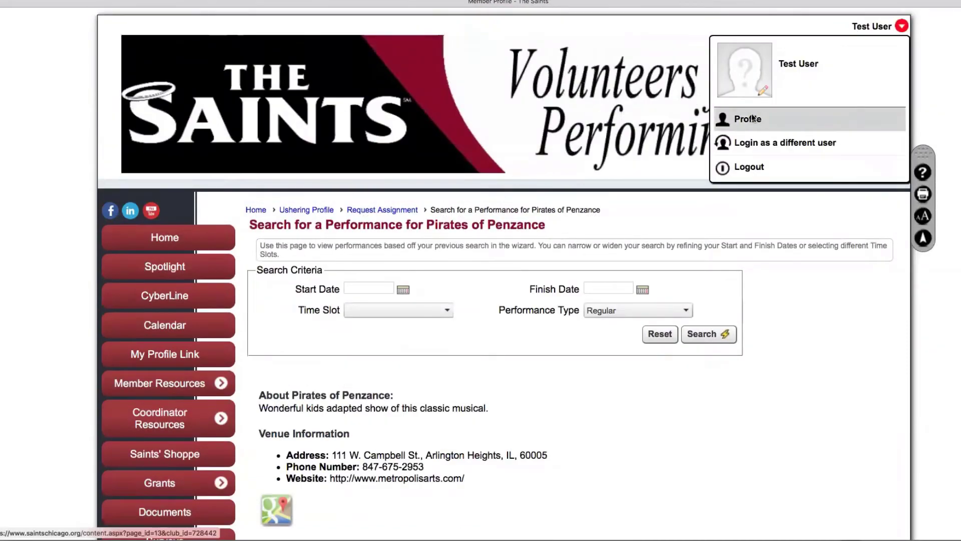
left_click(482, 344)
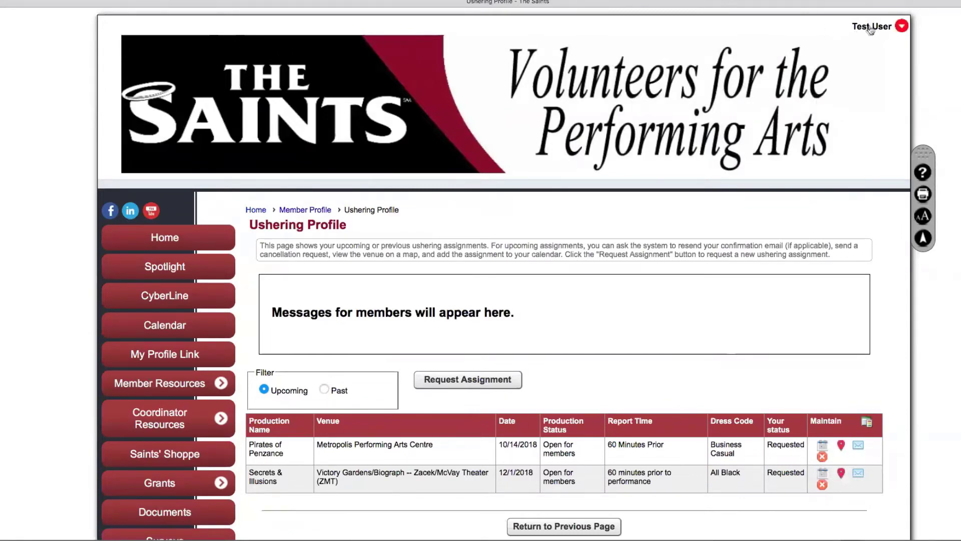
left_click(871, 29)
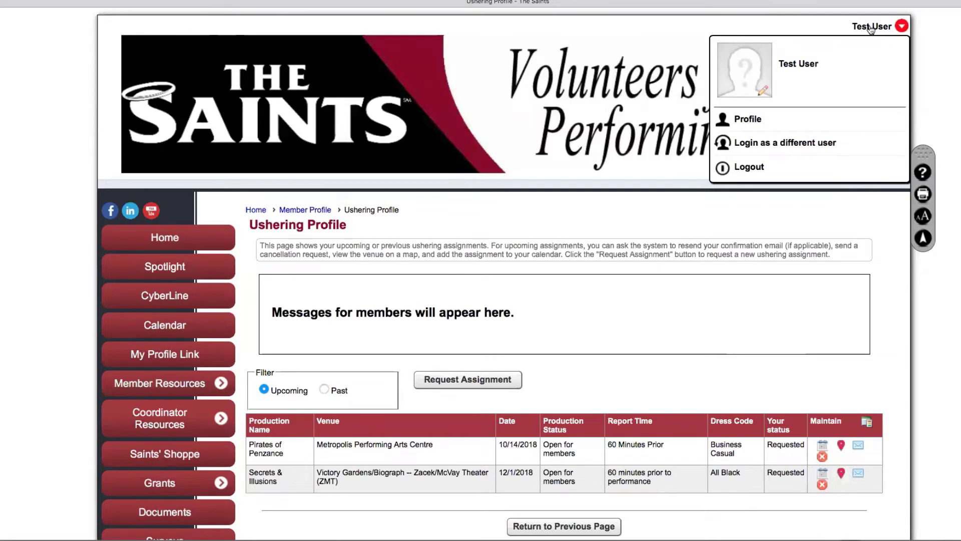
left_click(798, 144)
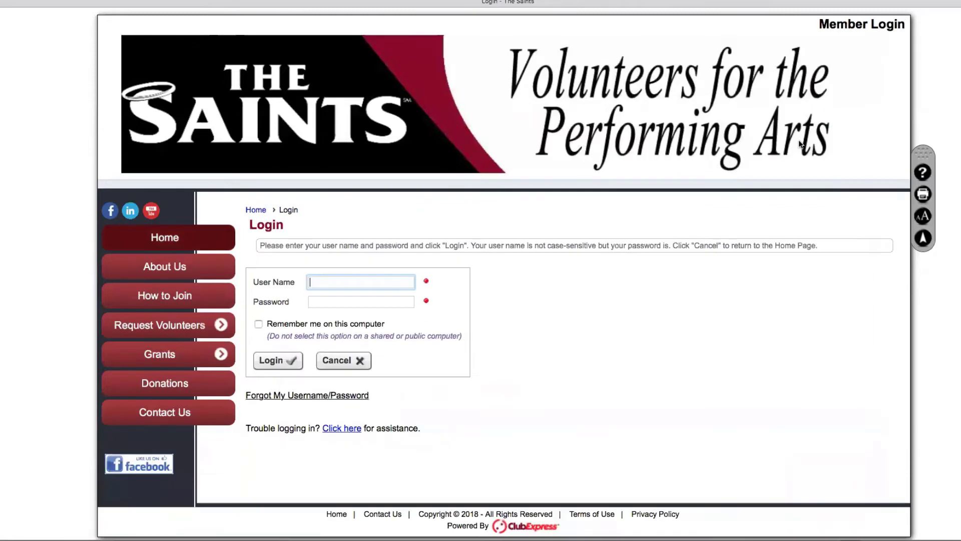
Sign in with the venue user account and its password
type("vuser")
key("Tab")
type("*****")
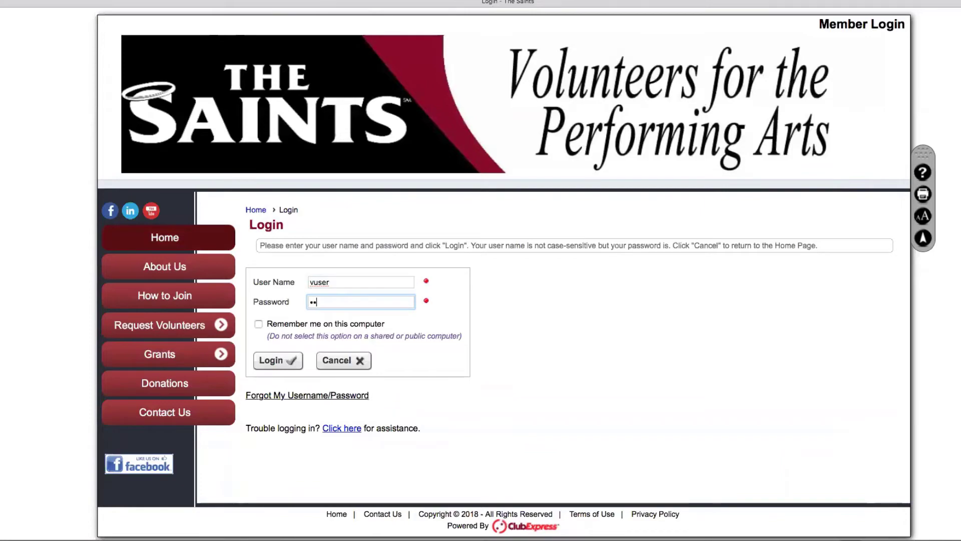
key("Return")
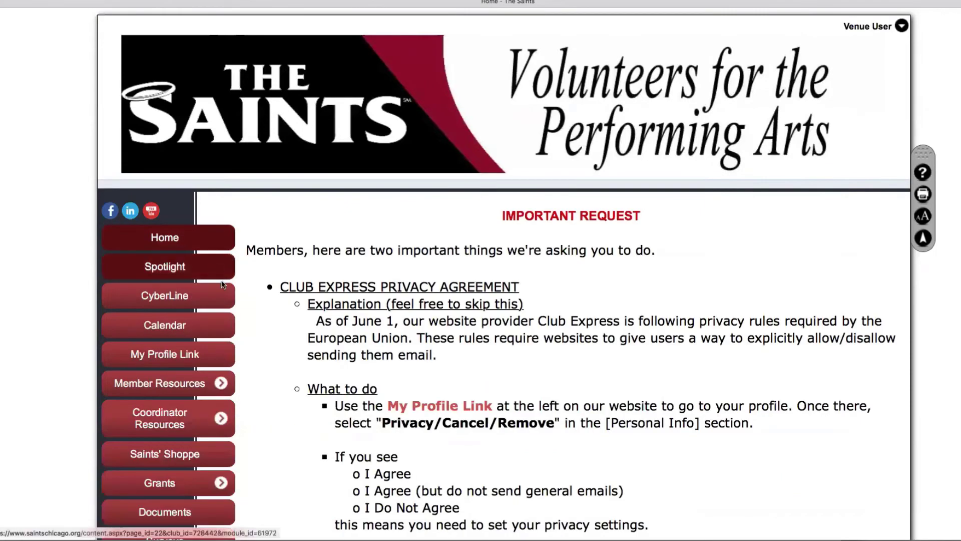
Open the ushers list for Pirates of Penzance's 10/14/2018 performance via Productions Admin
scroll(250, 281, "down", 5)
left_click(181, 508)
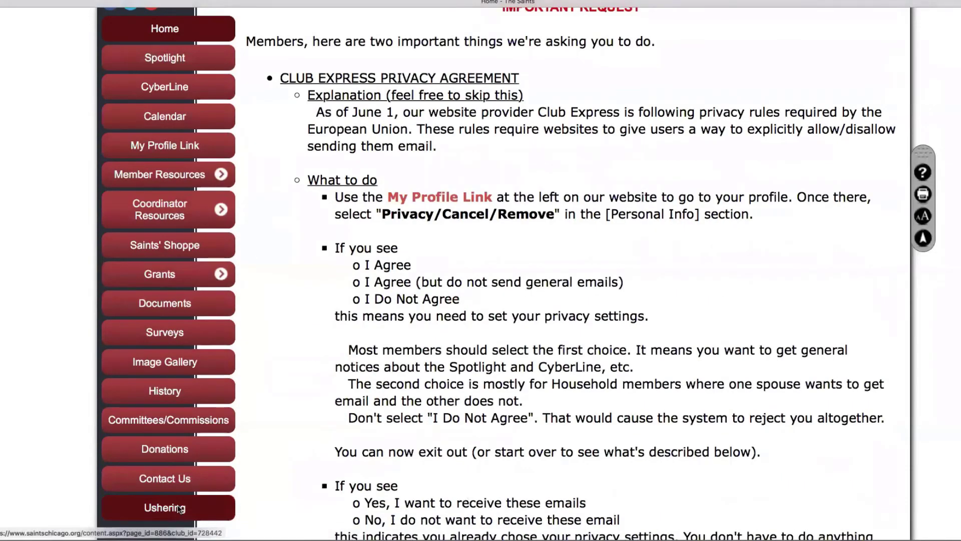
left_click(851, 266)
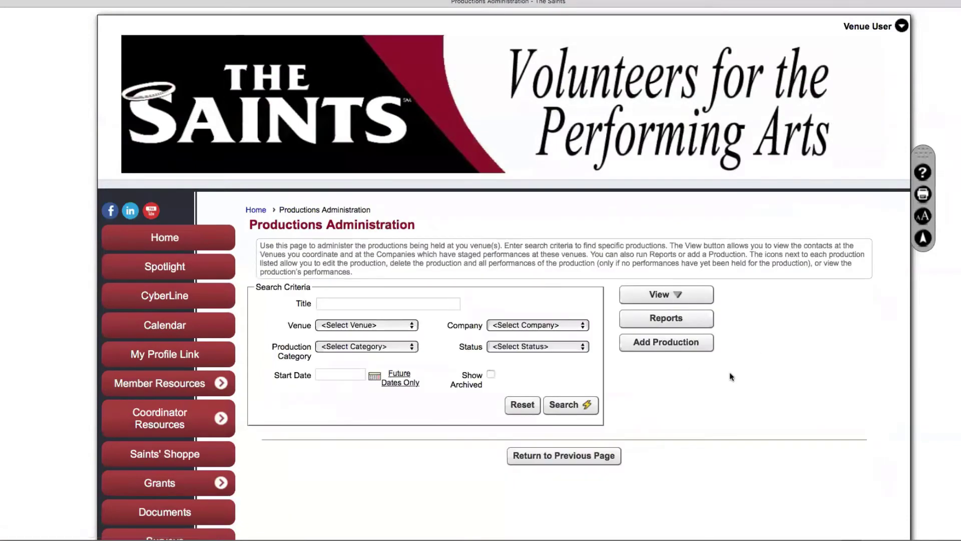
left_click(563, 404)
scroll(708, 410, "down", 2)
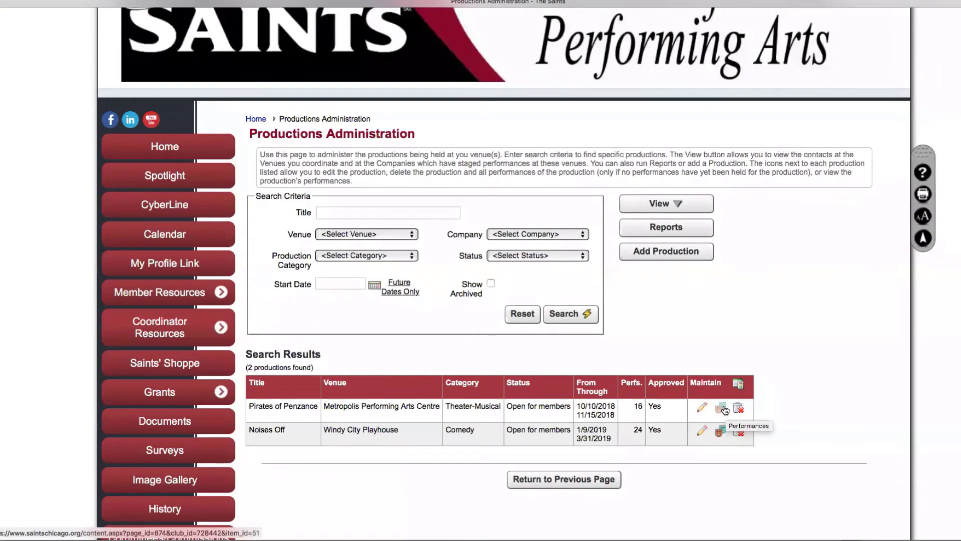
left_click(722, 408)
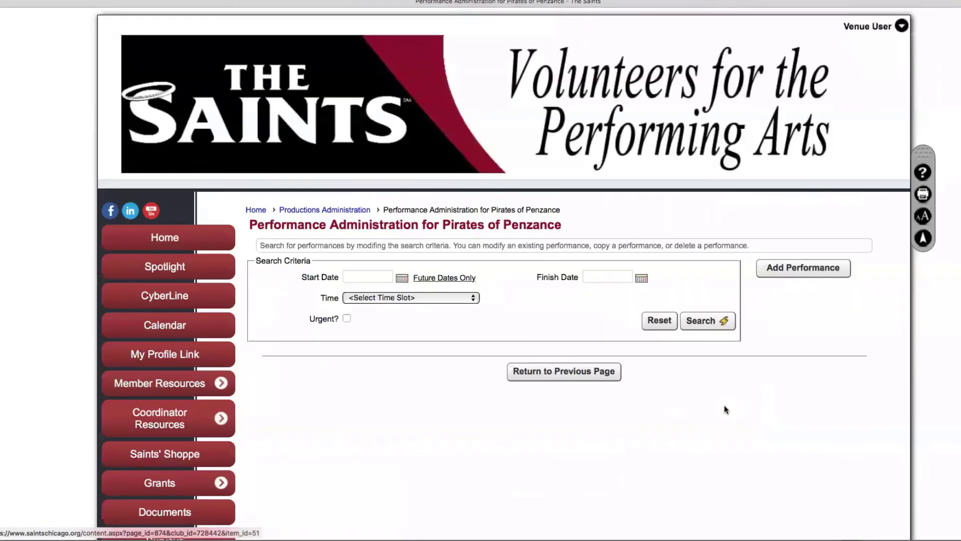
left_click(706, 324)
scroll(757, 391, "down", 3)
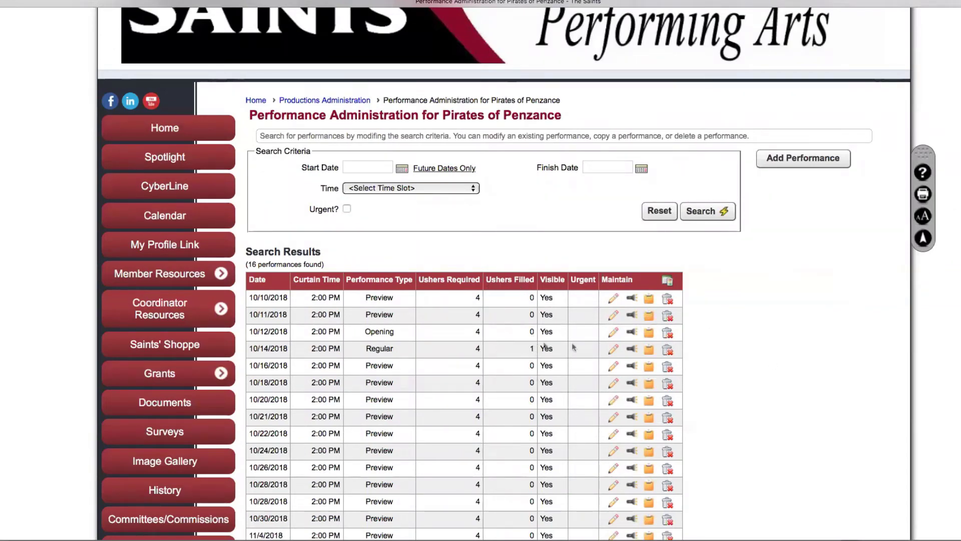
left_click(633, 349)
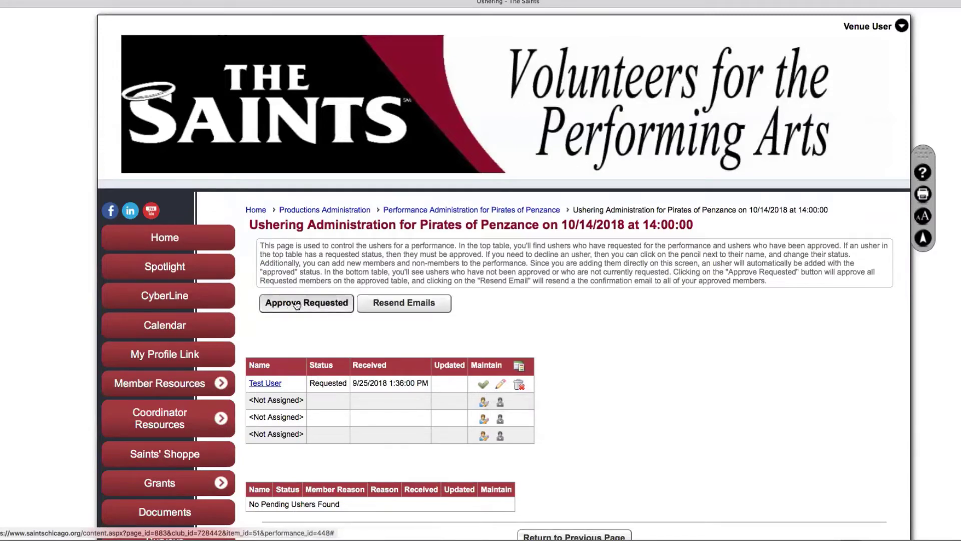
Approve the test user's 10/14/2018 usher request, dismissing the Invalid email errors
left_click(501, 385)
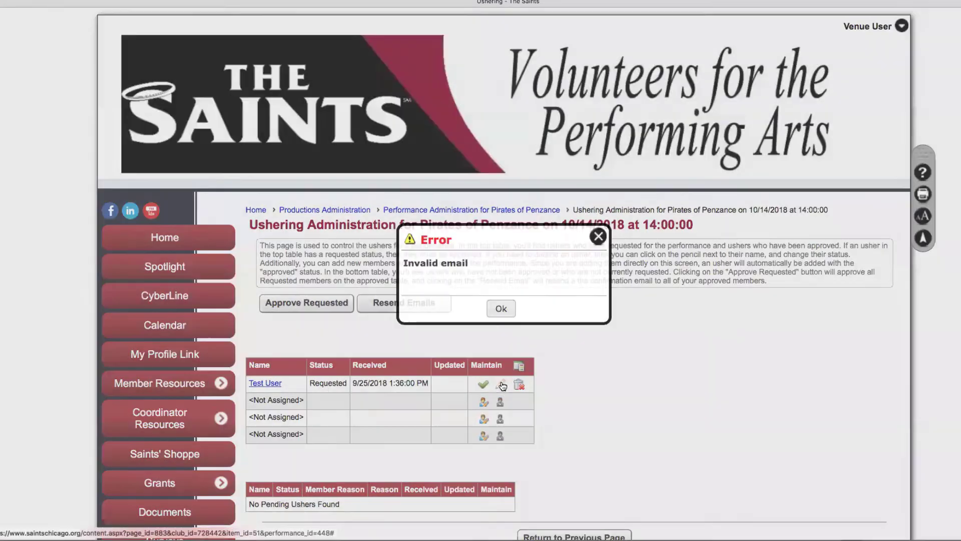
left_click(500, 310)
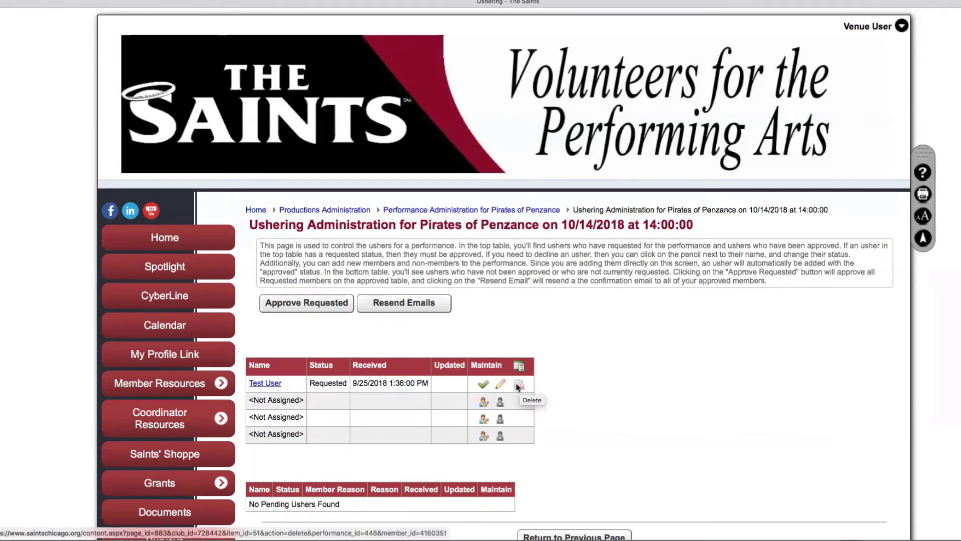
left_click(483, 386)
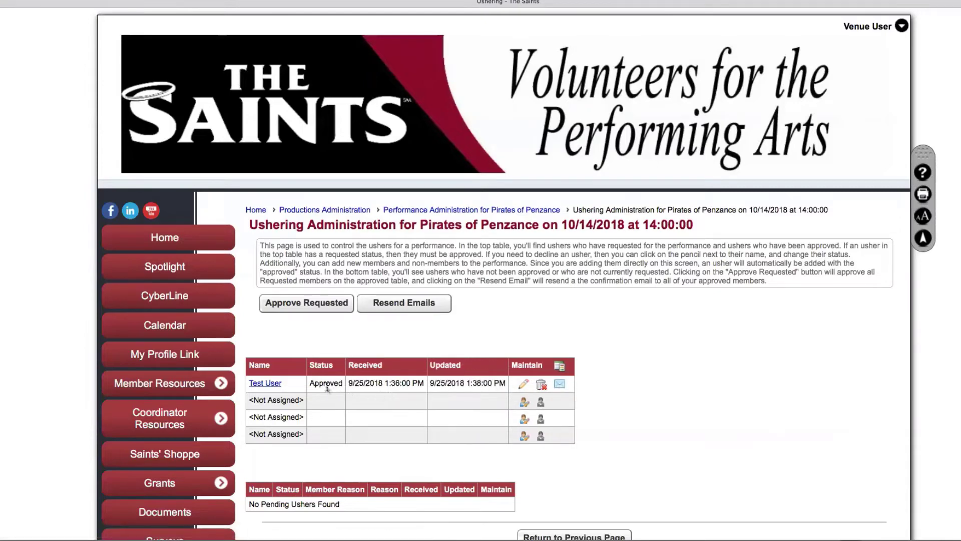
left_click(523, 384)
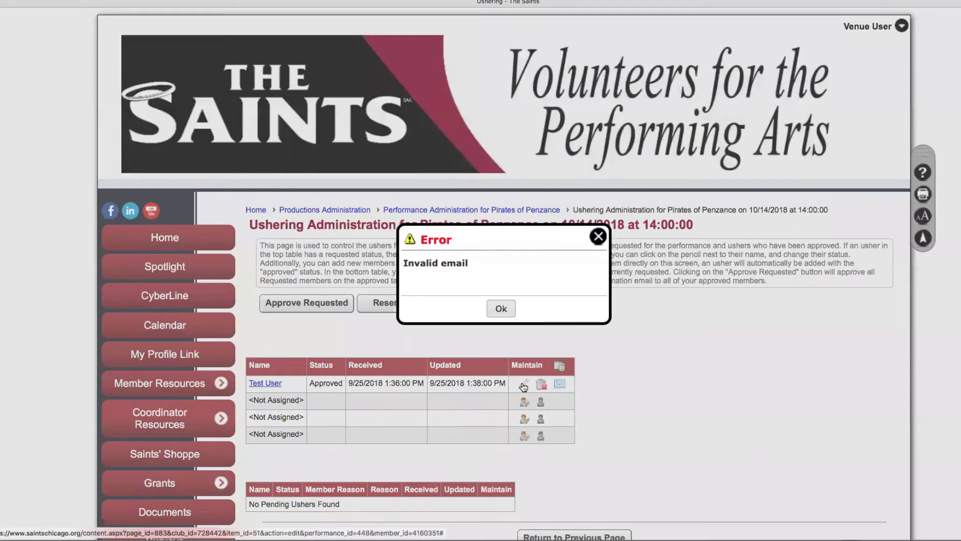
left_click(501, 309)
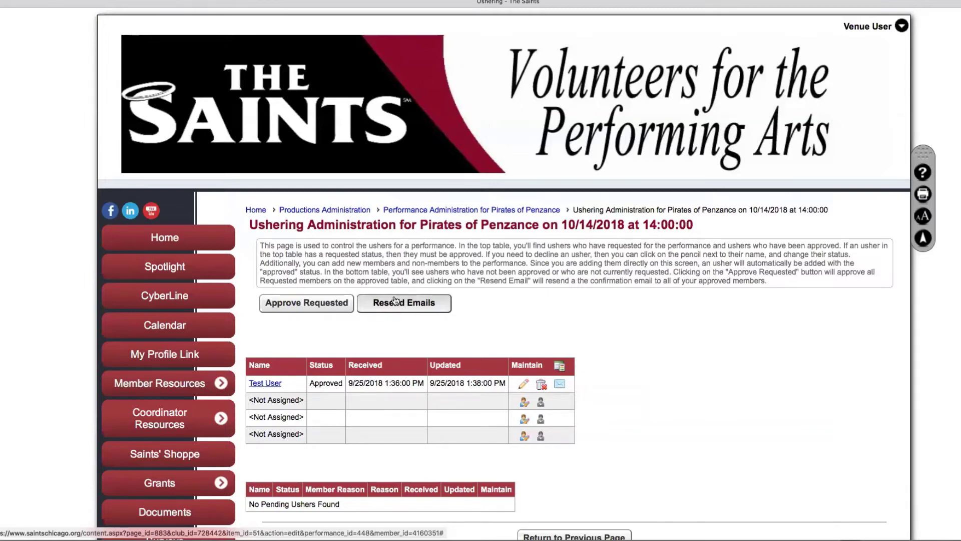
Delete the approved usher from the 10/14/2018 performance, leaving 1 of 4 ushers, and return to the performance list
left_click(542, 386)
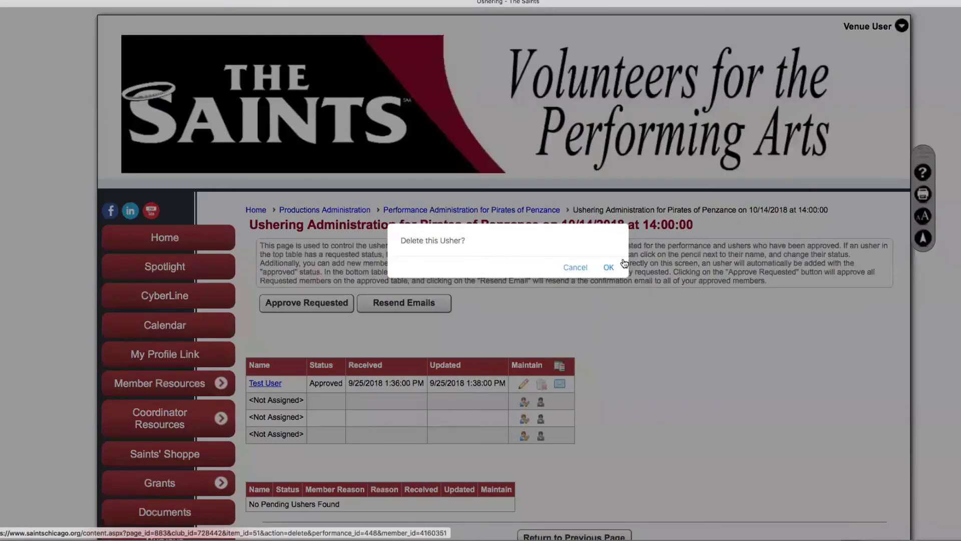
left_click(608, 266)
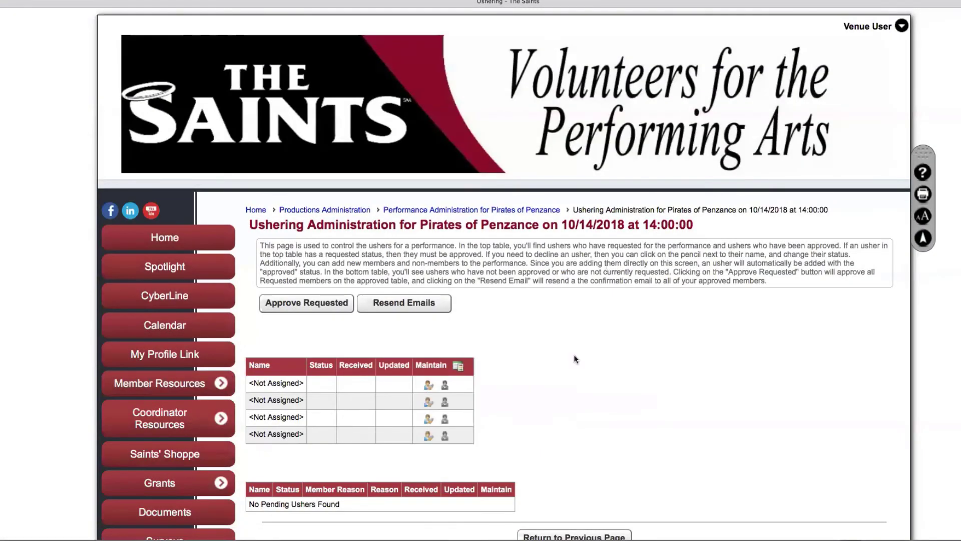
scroll(571, 390, "down", 5)
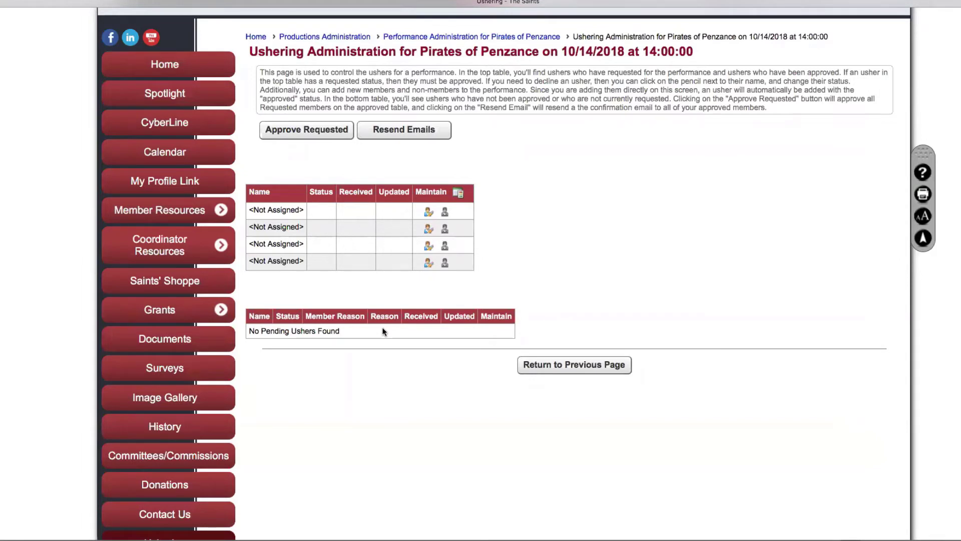
left_click(571, 366)
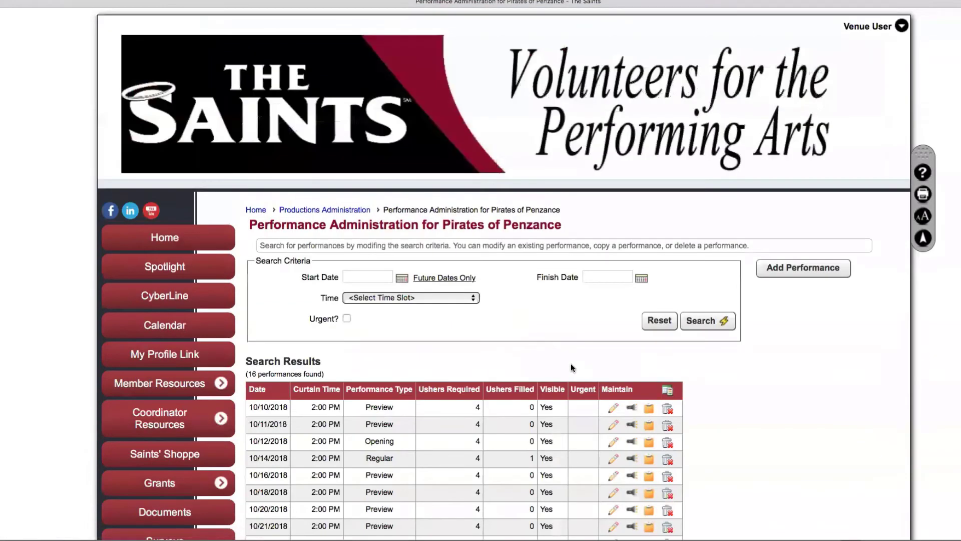